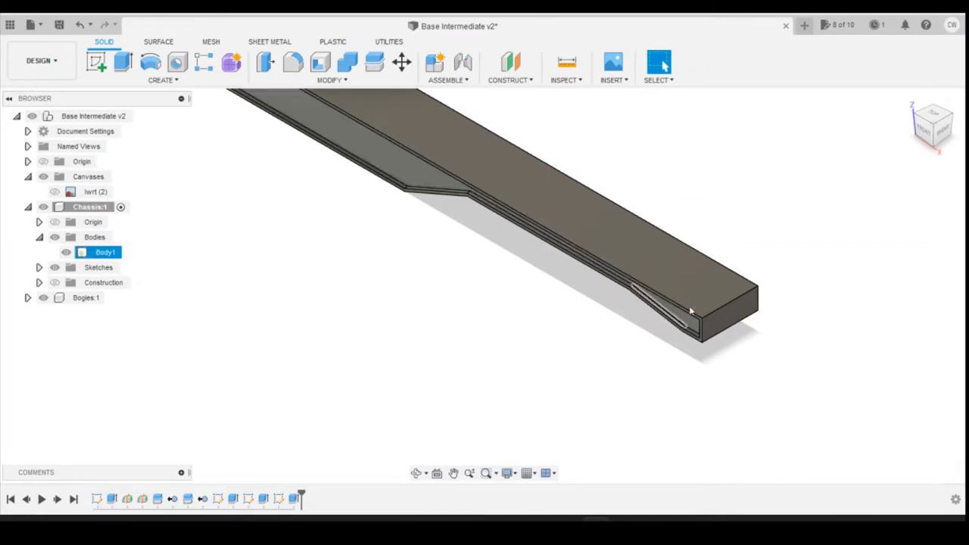
- Check the wagon reference photo, return to Fusion 360 and show the lwrt (2) canvas behind the chassis in front view
drag(922, 132, 927, 106)
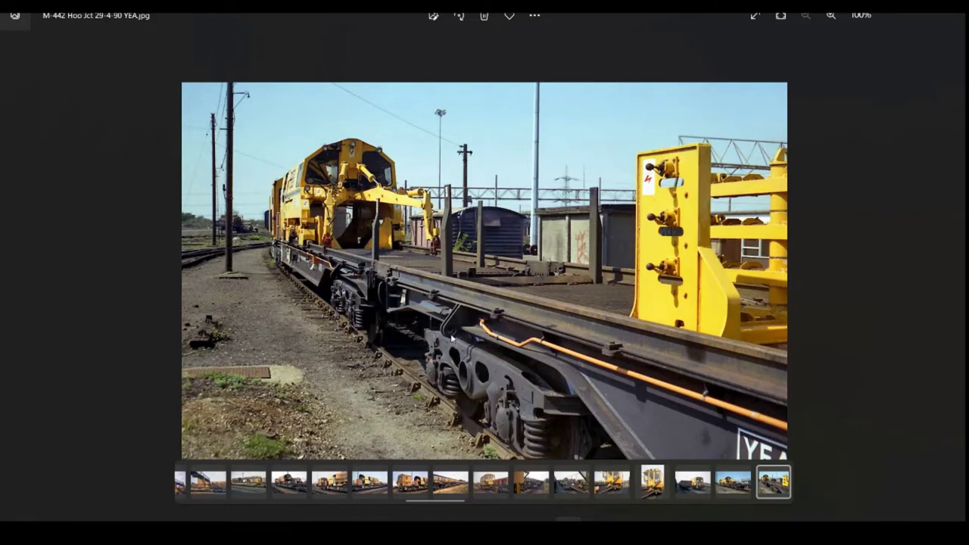
mouse_move(596, 530)
click(596, 530)
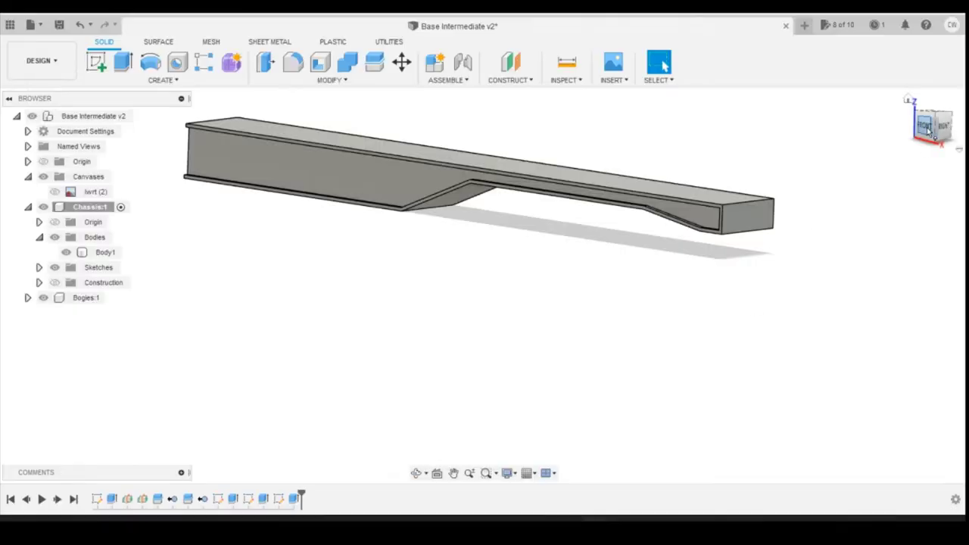
click(927, 130)
click(54, 191)
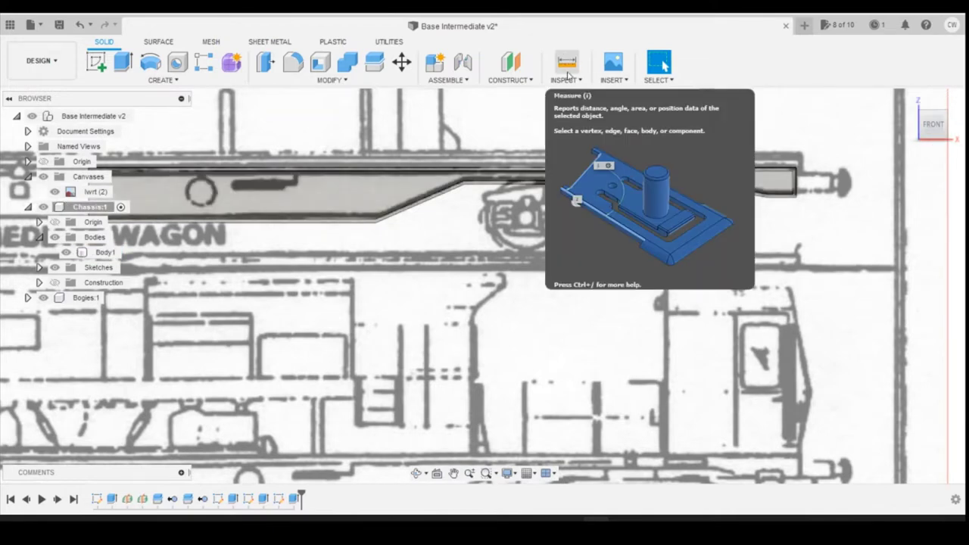
- Try to place an offset plane -19.50 mm from the chassis end face, at the bogie centre on the canvas
click(511, 78)
click(519, 93)
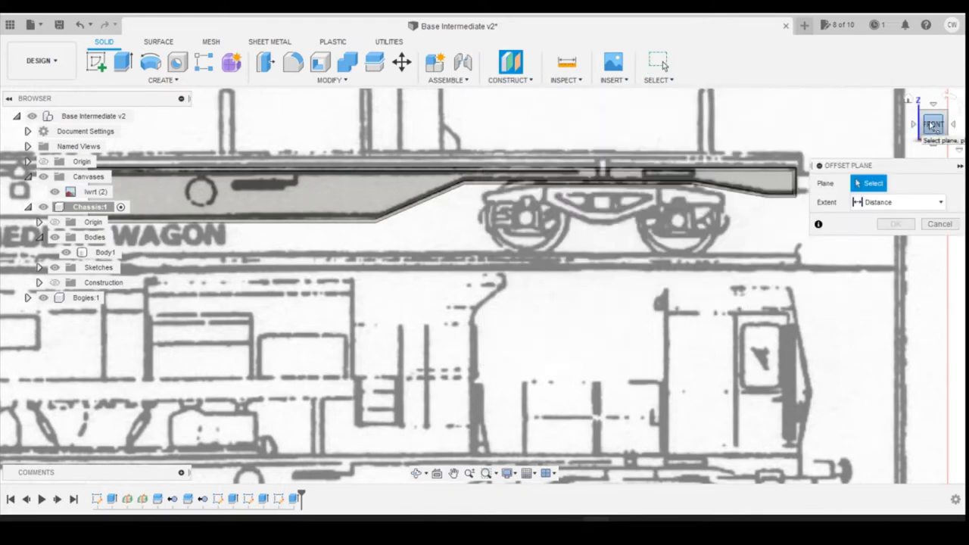
drag(934, 121, 912, 126)
click(790, 185)
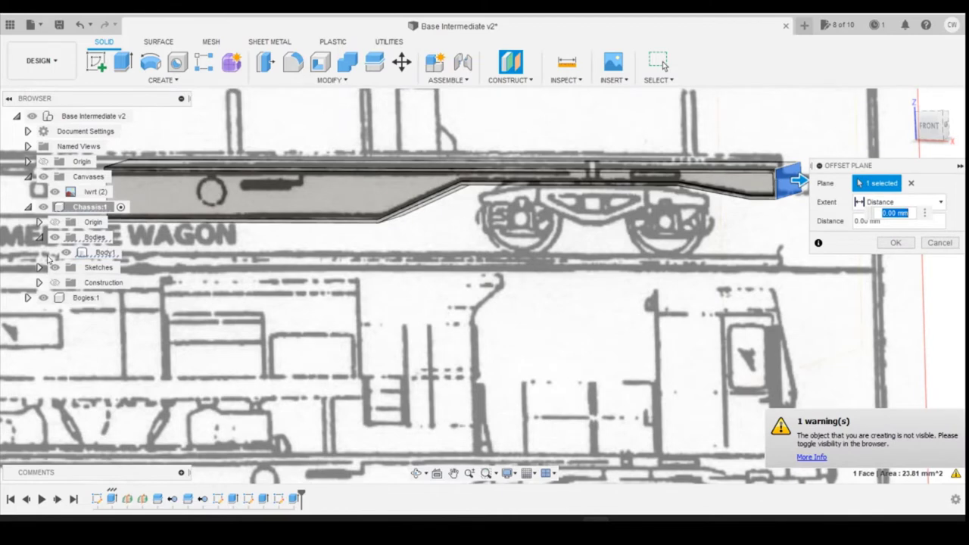
click(39, 284)
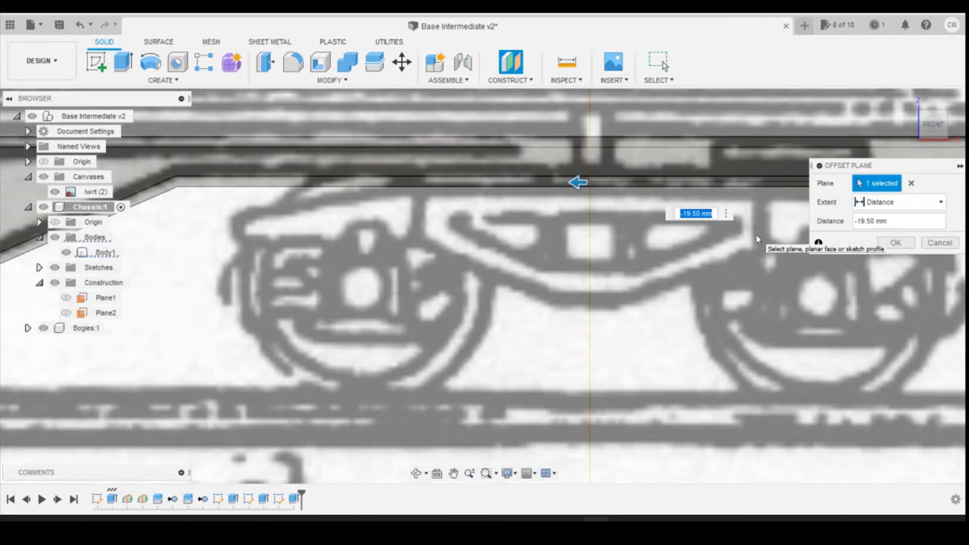
- Consult the chute wagon drawing, return to Fusion 360 and try creating the offset plane at a distance of 2600/148 mm
key(alt+Tab)
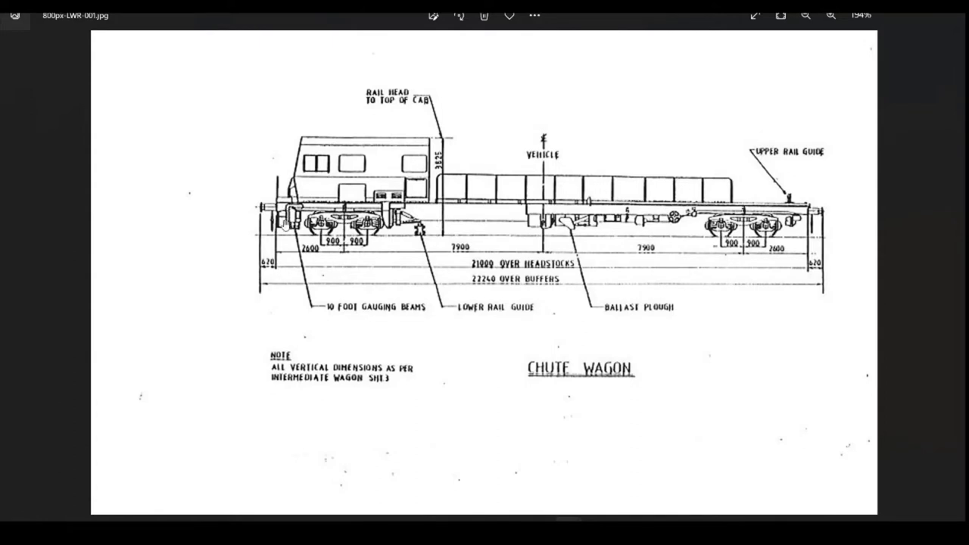
mouse_move(595, 530)
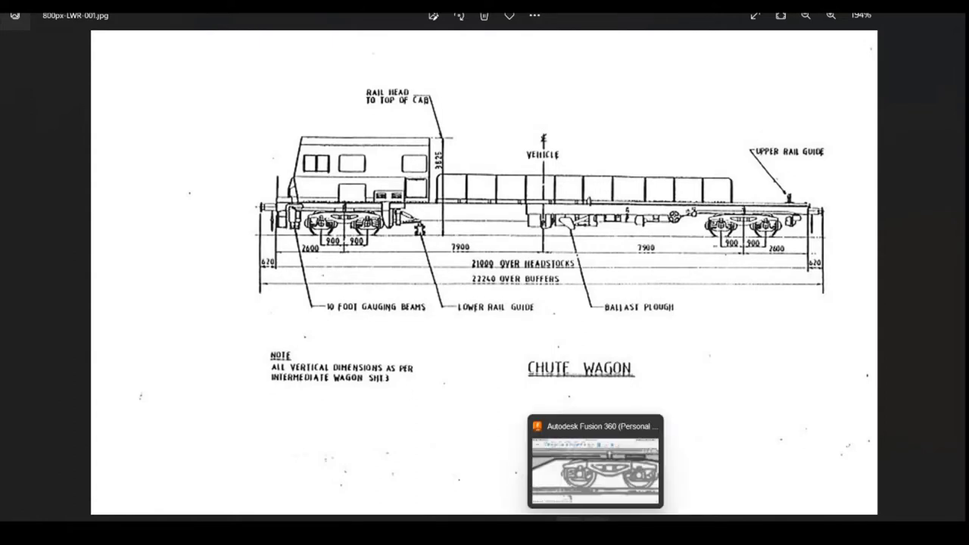
click(595, 469)
scroll(356, 273, down, 2)
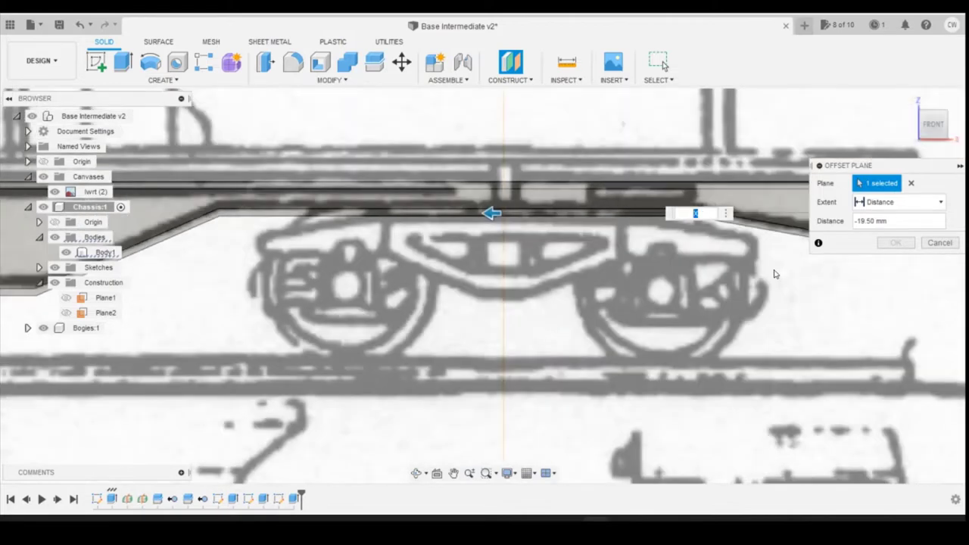
text(2600/148)
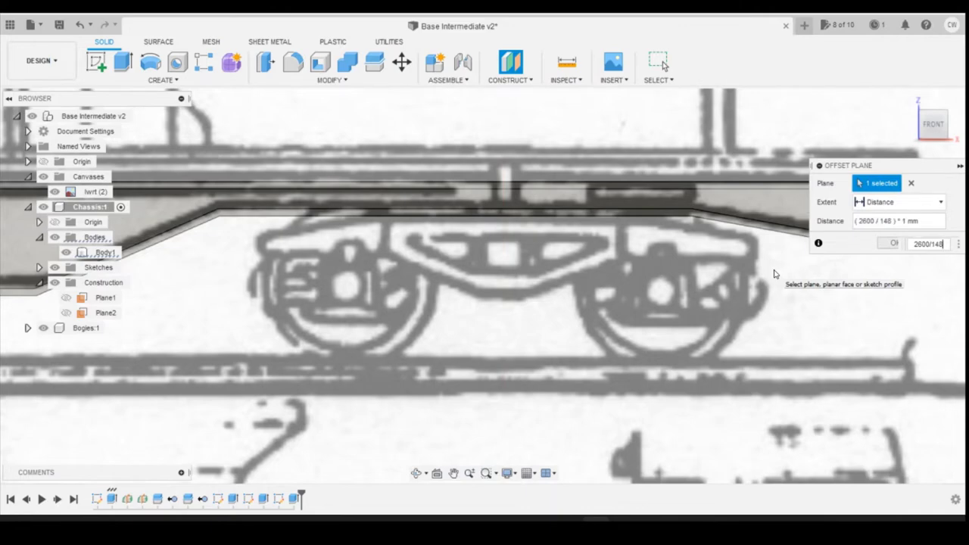
scroll(454, 121, down, 5)
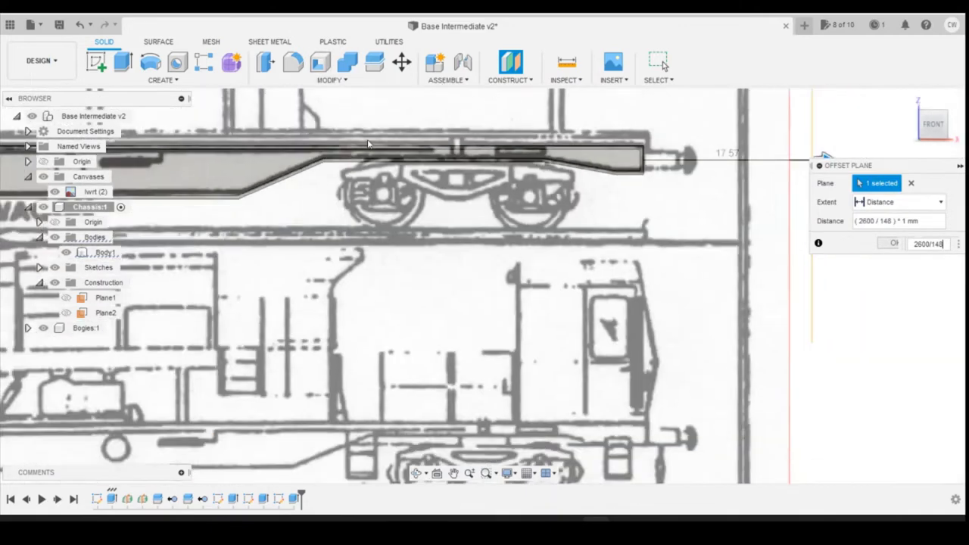
scroll(357, 148, down, 1)
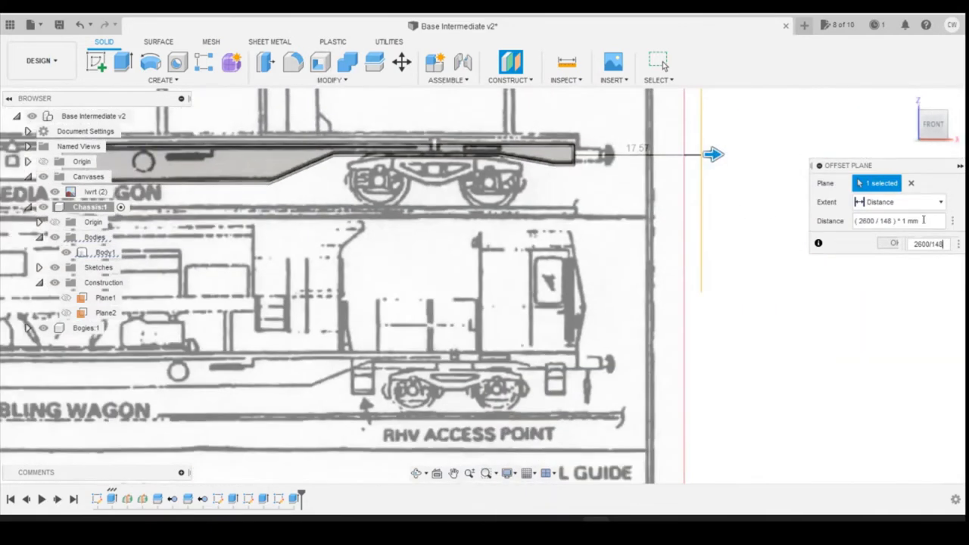
key(Return)
scroll(712, 197, down, 1)
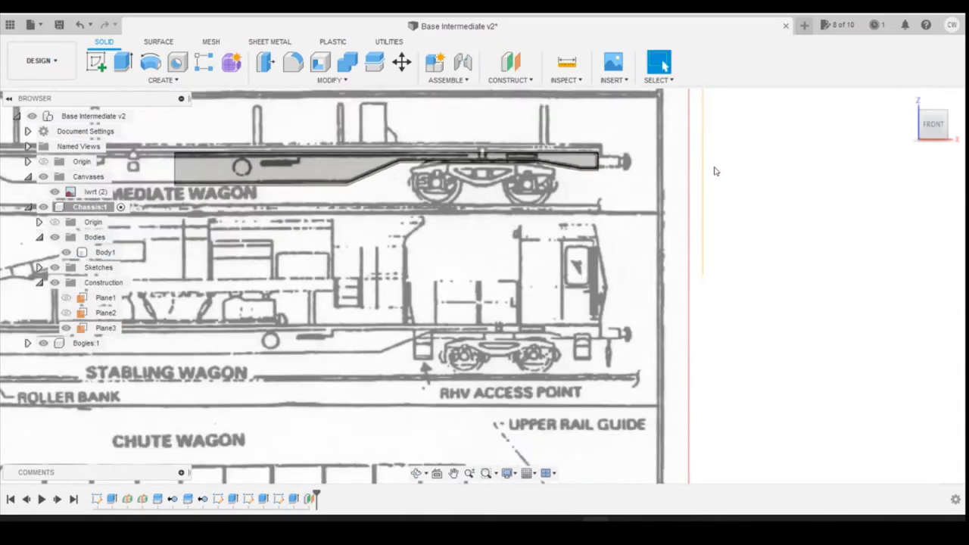
- Cancel a further offset from the newly created plane and undo the offset plane beyond the chassis end
click(705, 171)
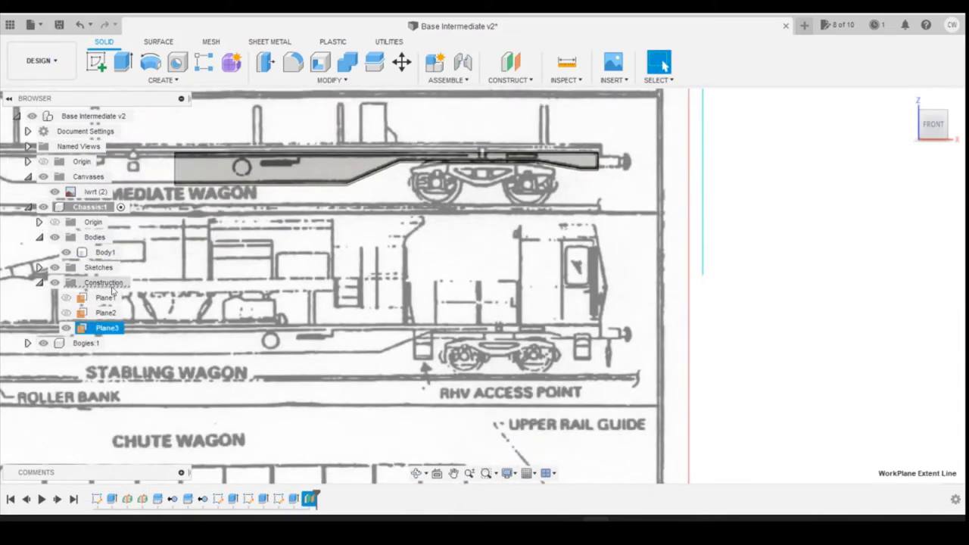
right_click(109, 332)
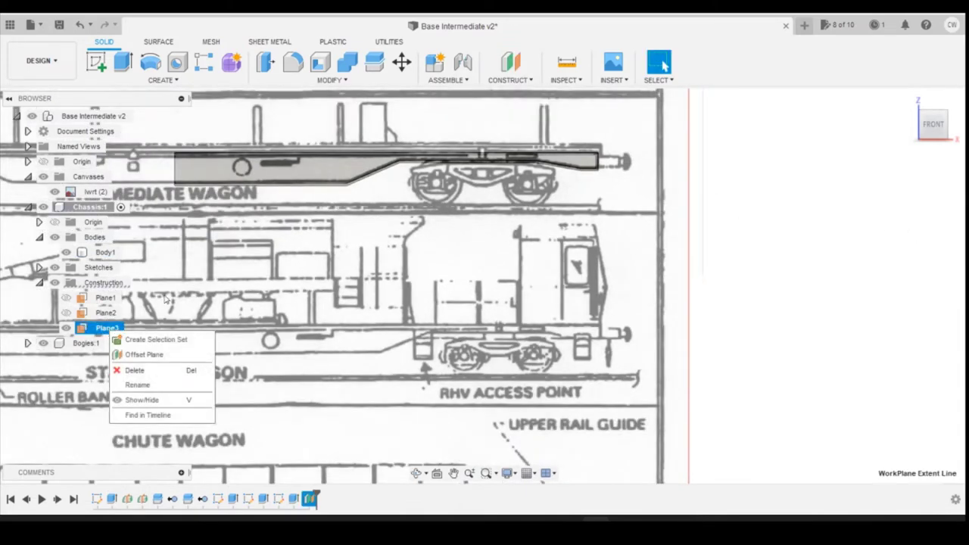
click(144, 354)
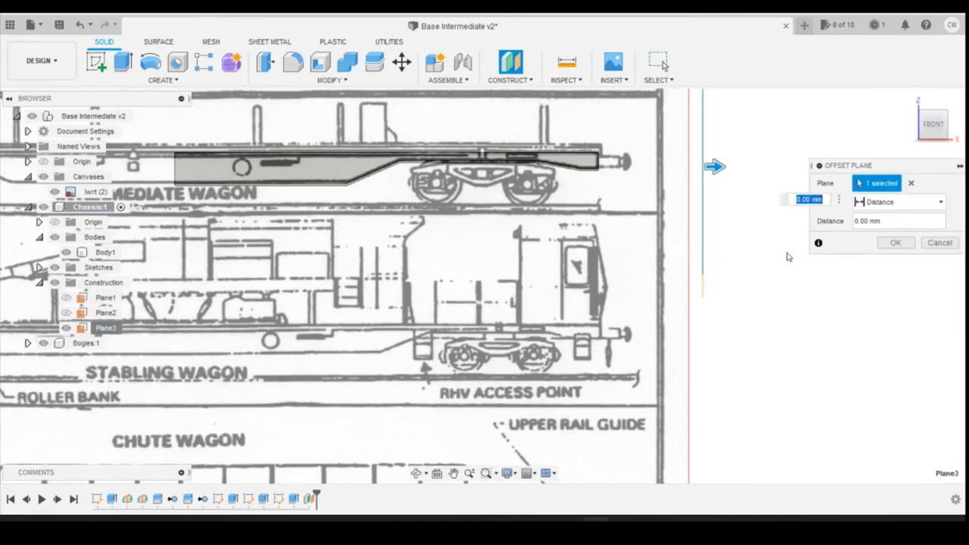
click(940, 242)
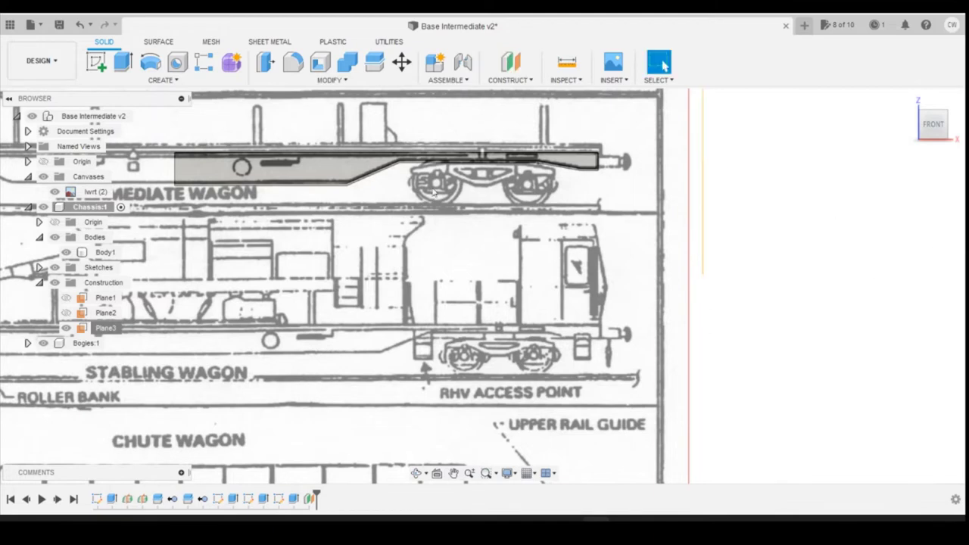
click(81, 25)
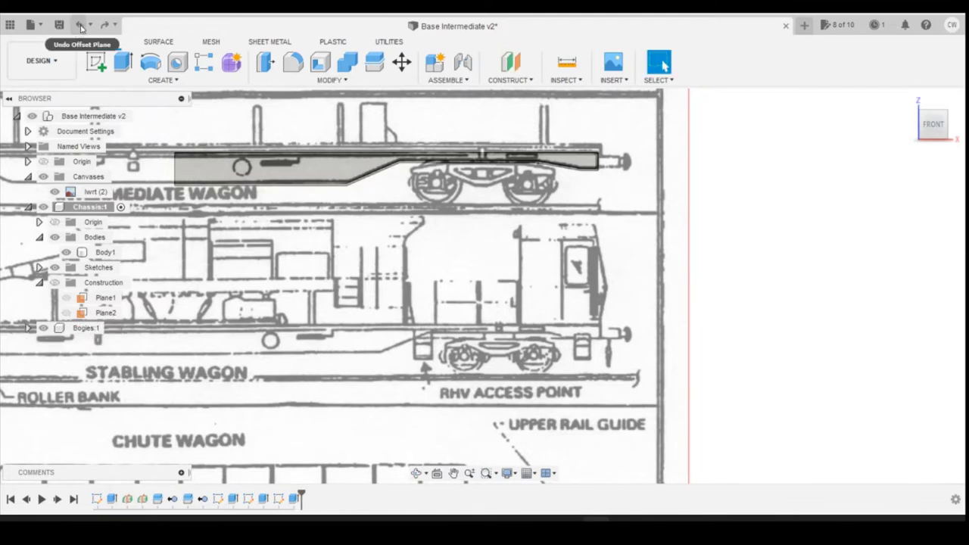
- Begin an offset plane from the chassis end face with a distance of -2600/148 mm
click(511, 62)
drag(936, 131, 908, 132)
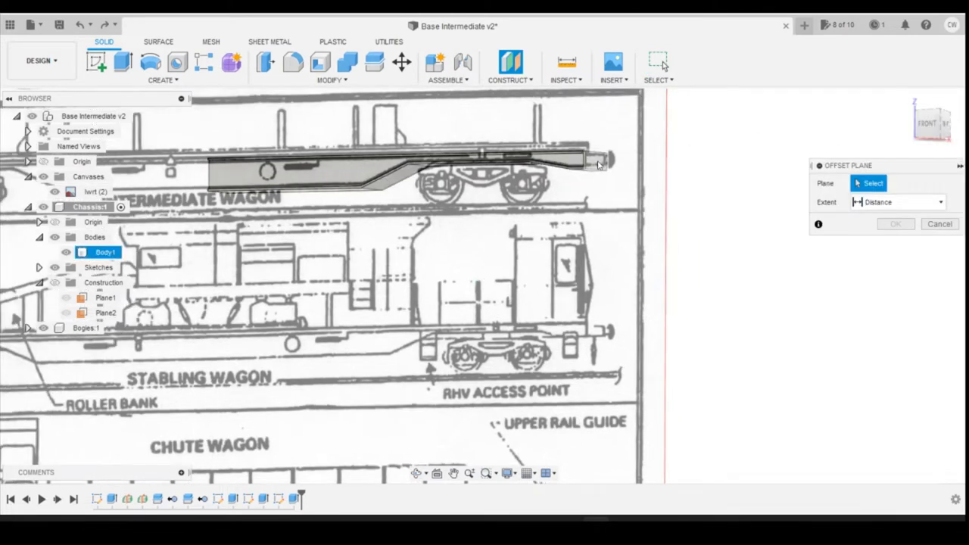
click(595, 157)
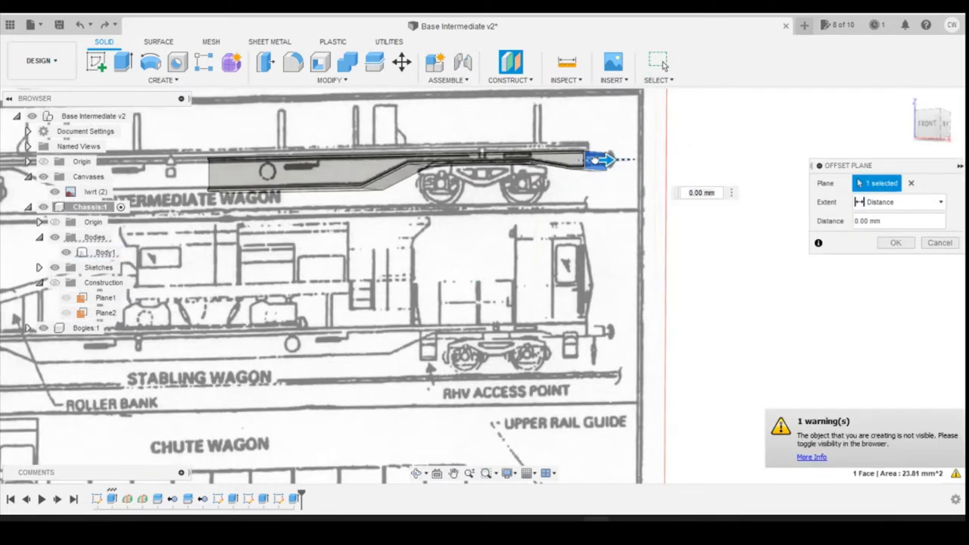
drag(604, 160, 588, 161)
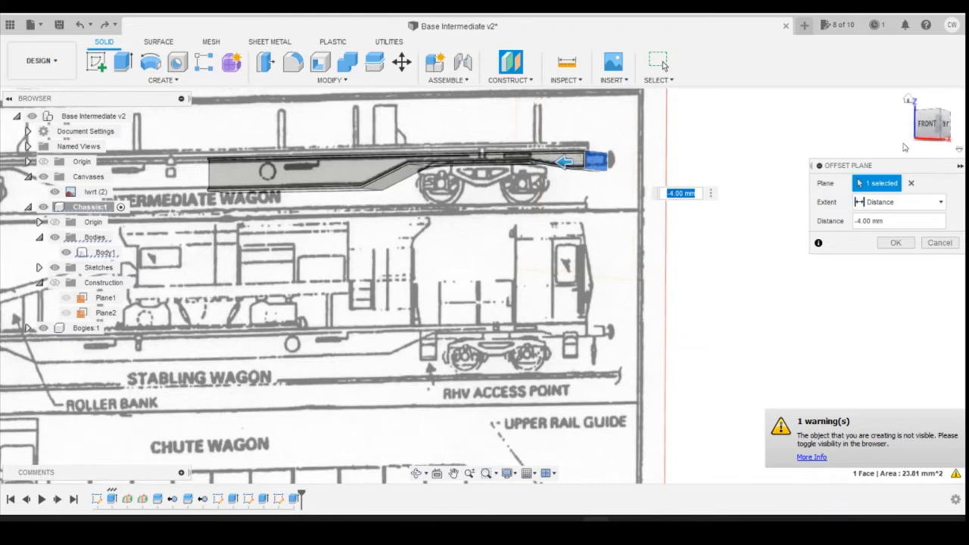
click(899, 220)
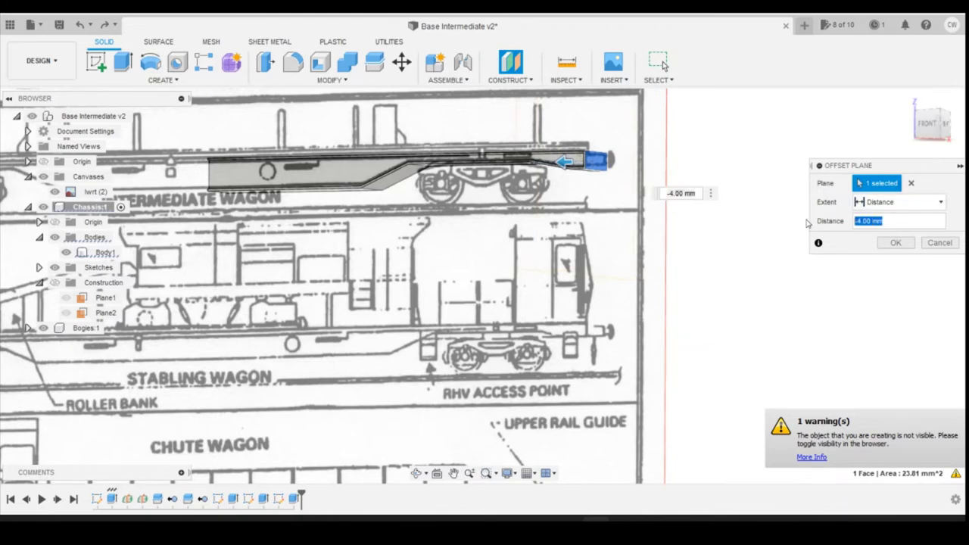
text(-2600/148)
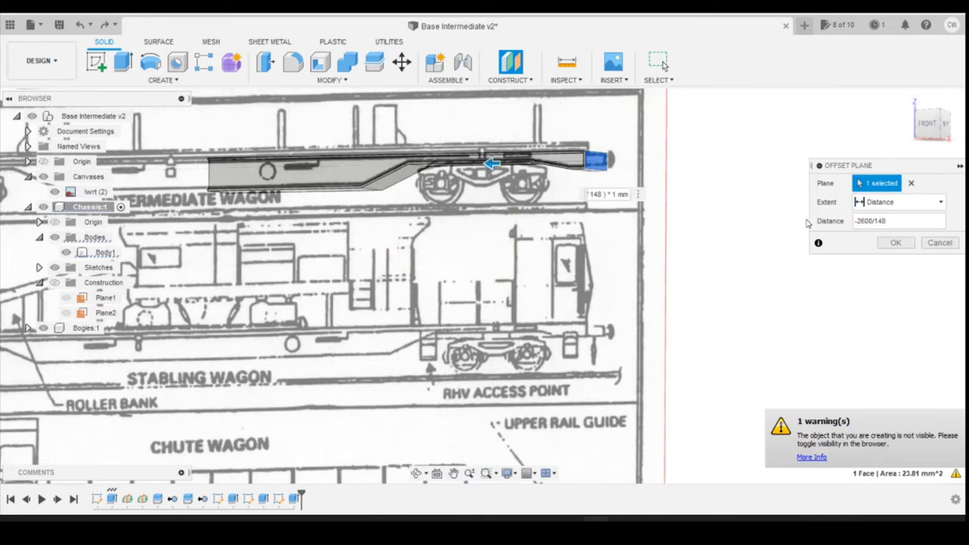
- Compare the plane with the bogie centre on the canvas, create it at -19.5 mm and make it visible
click(932, 123)
scroll(500, 178, up, 4)
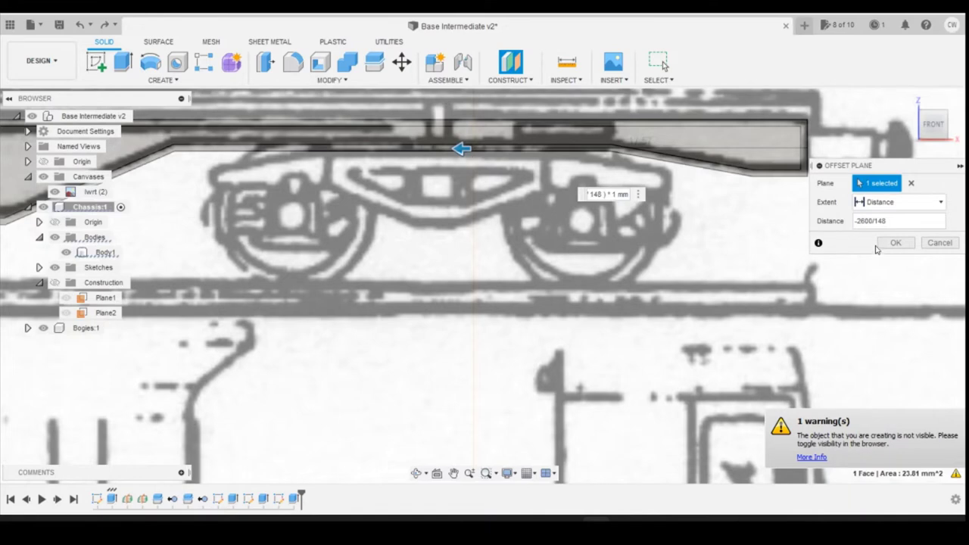
click(894, 222)
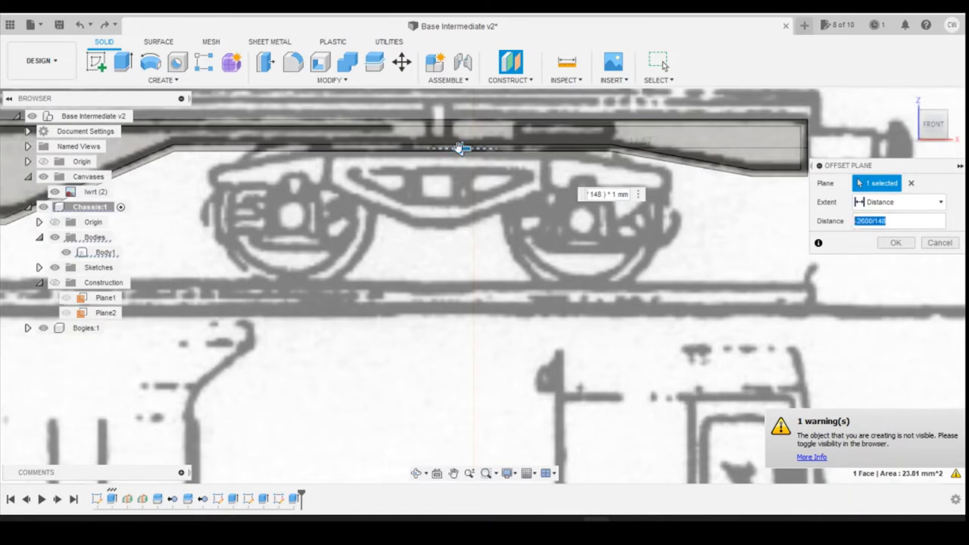
text(19.5)
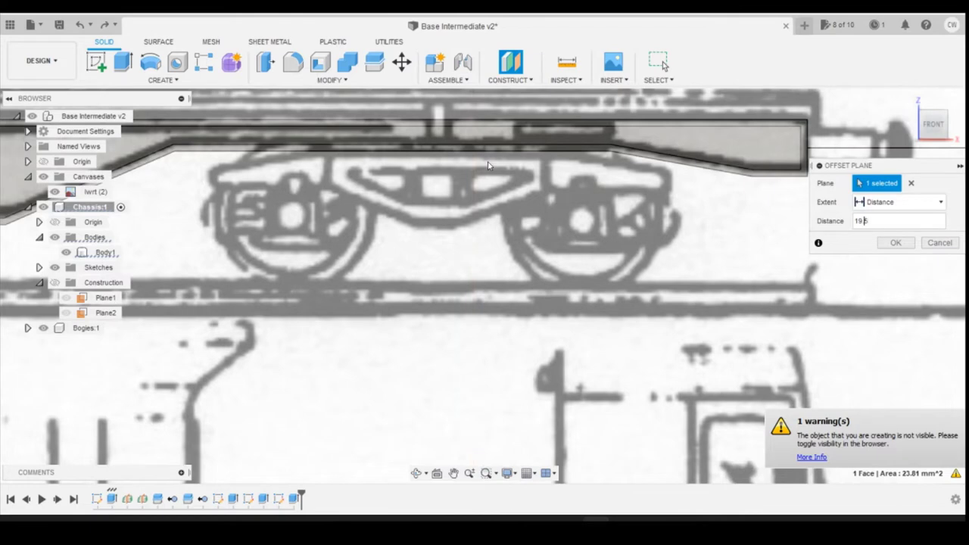
text(-)
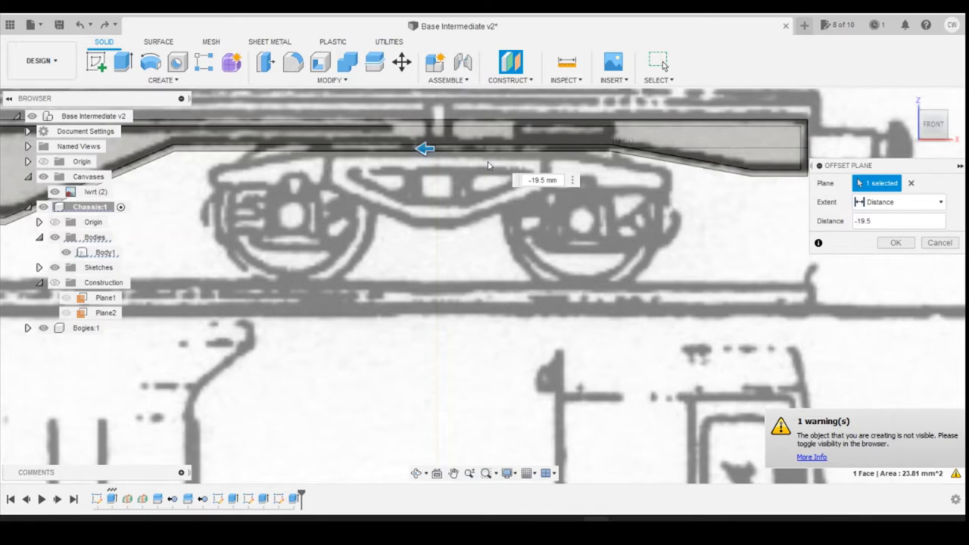
key(Return)
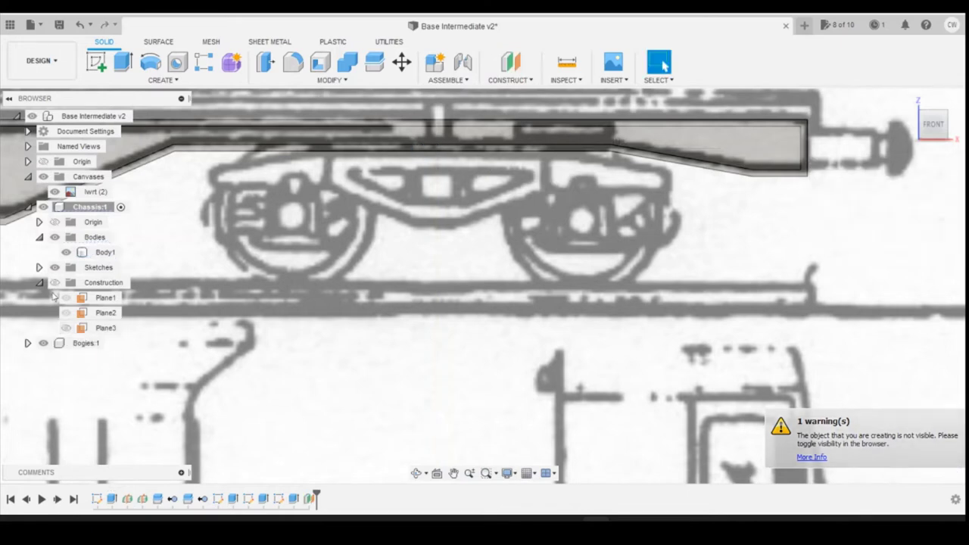
click(65, 328)
click(484, 307)
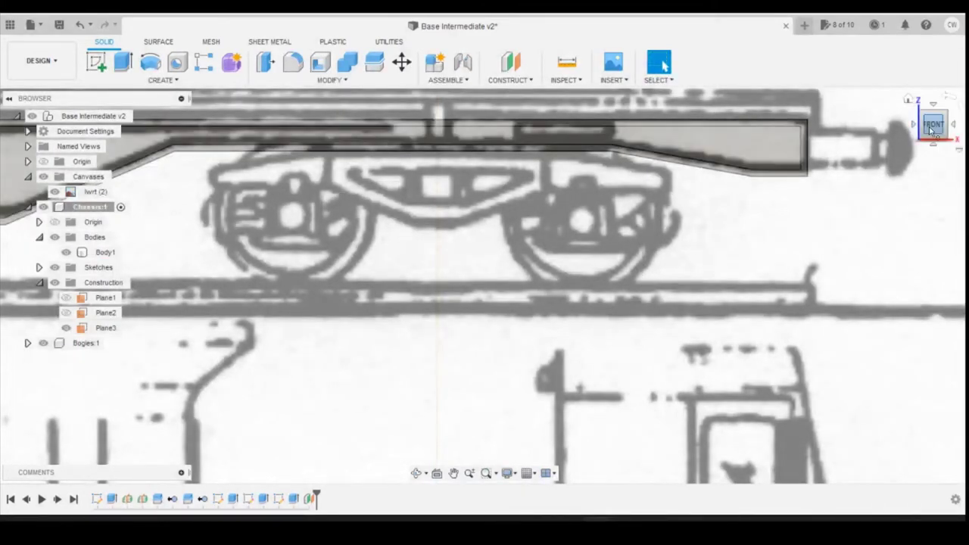
mouse_move(931, 129)
mouse_down()
mouse_move(926, 141)
mouse_move(927, 132)
mouse_up()
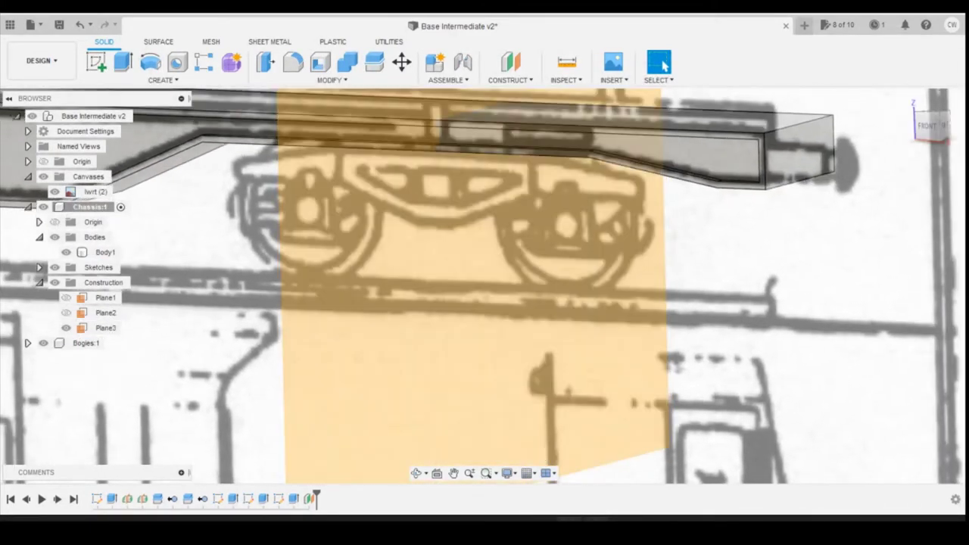
- Check the bogie in the wagon photo, return to Fusion 360 and start a sketch on the new plane with Slice enabled
mouse_move(569, 530)
click(638, 463)
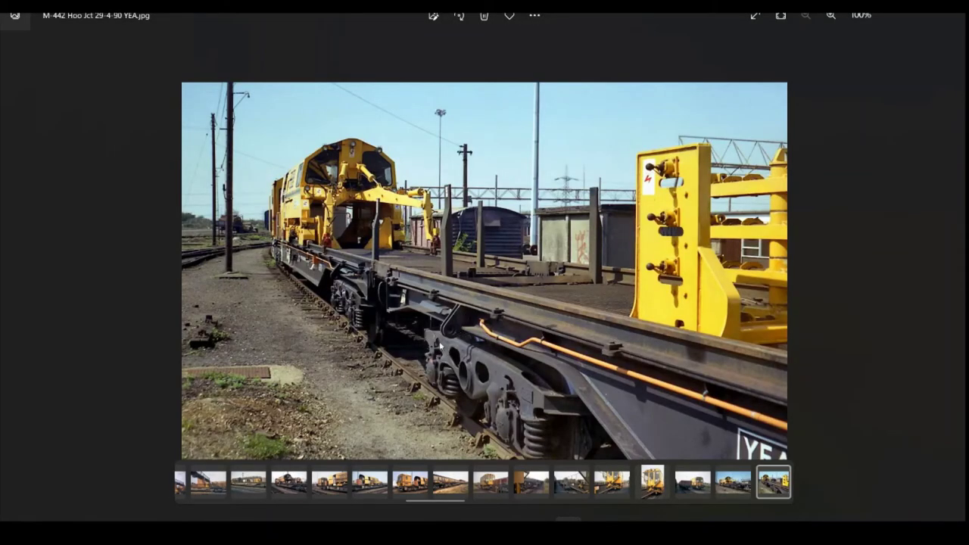
mouse_move(585, 509)
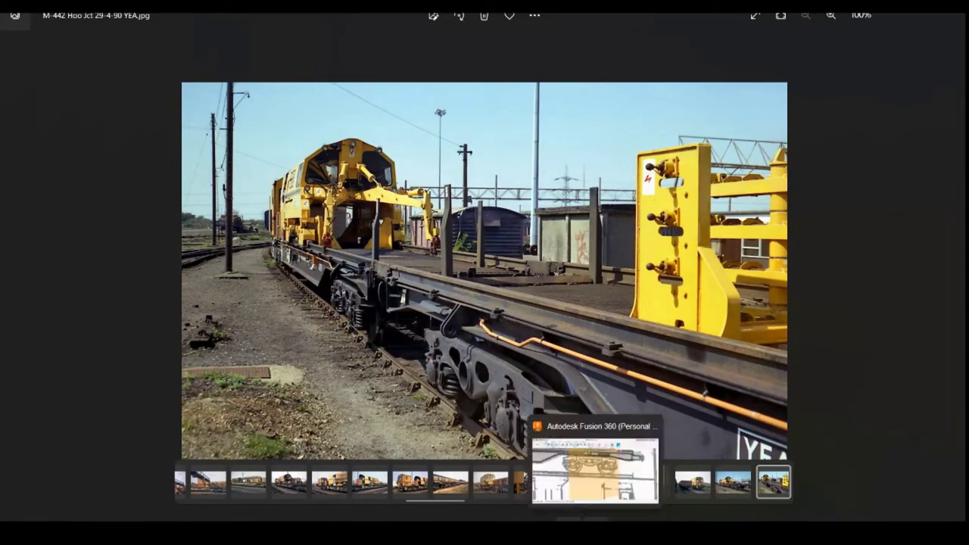
click(595, 462)
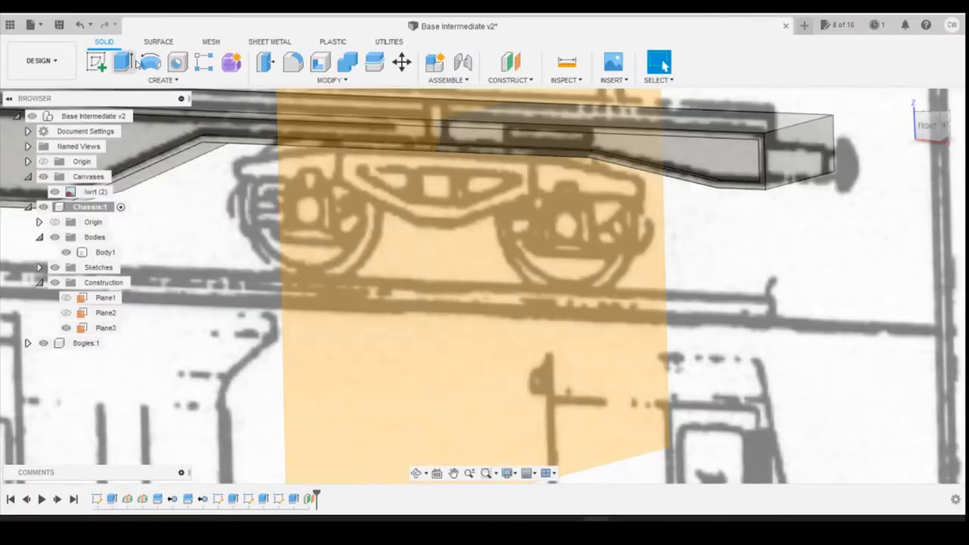
click(96, 64)
click(513, 249)
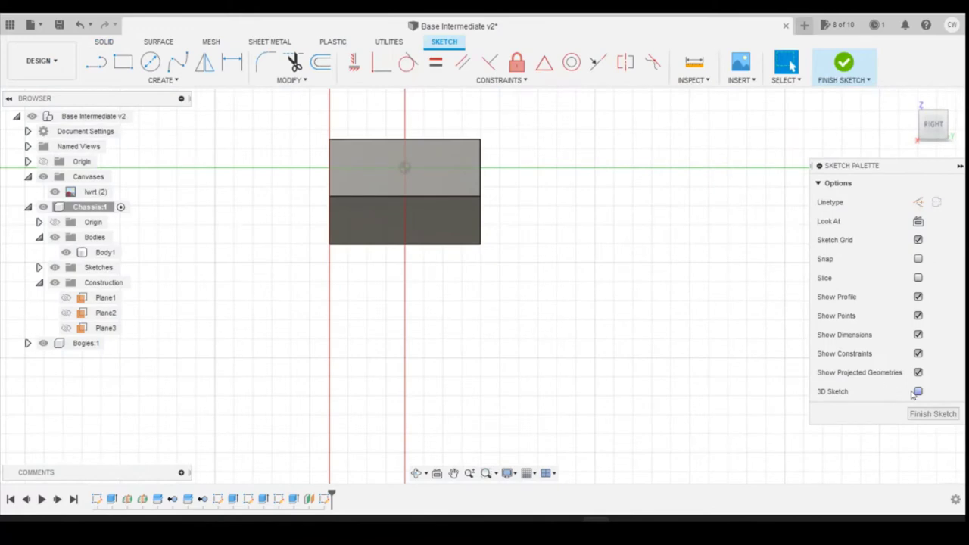
click(918, 278)
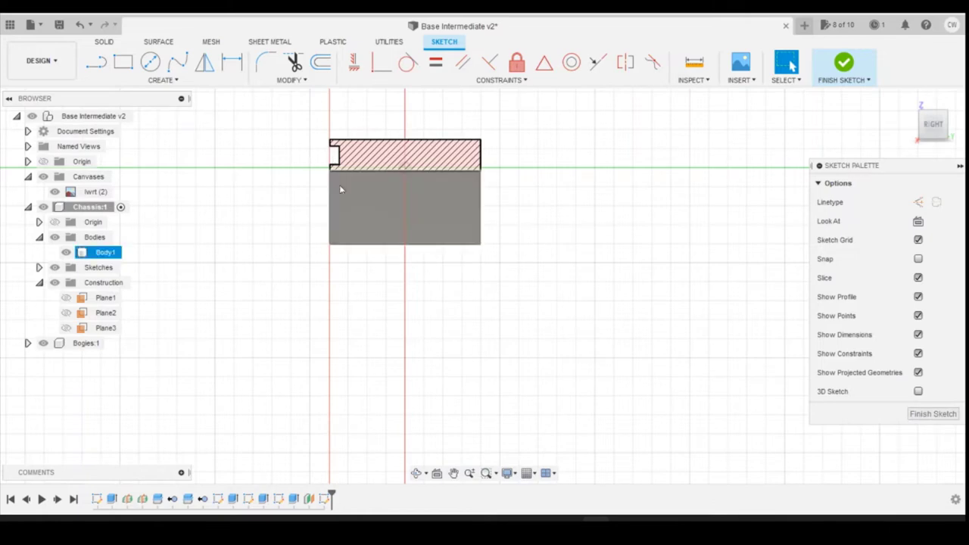
- Project the edges of the side channel notch from the chassis cross-section into the sketch
scroll(371, 189, up, 3)
scroll(358, 162, down, 3)
scroll(515, 277, up, 5)
key(p)
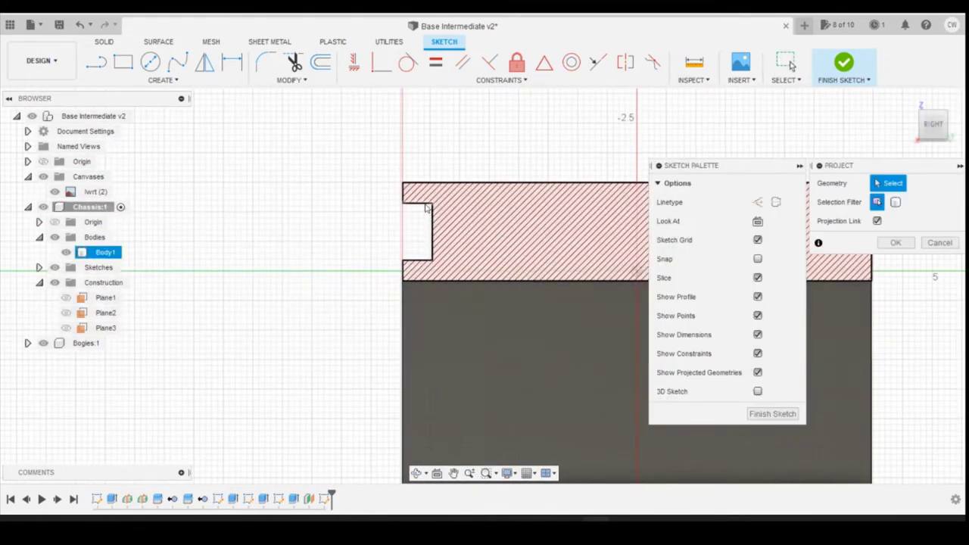
click(421, 210)
click(419, 204)
click(432, 220)
click(426, 261)
click(404, 262)
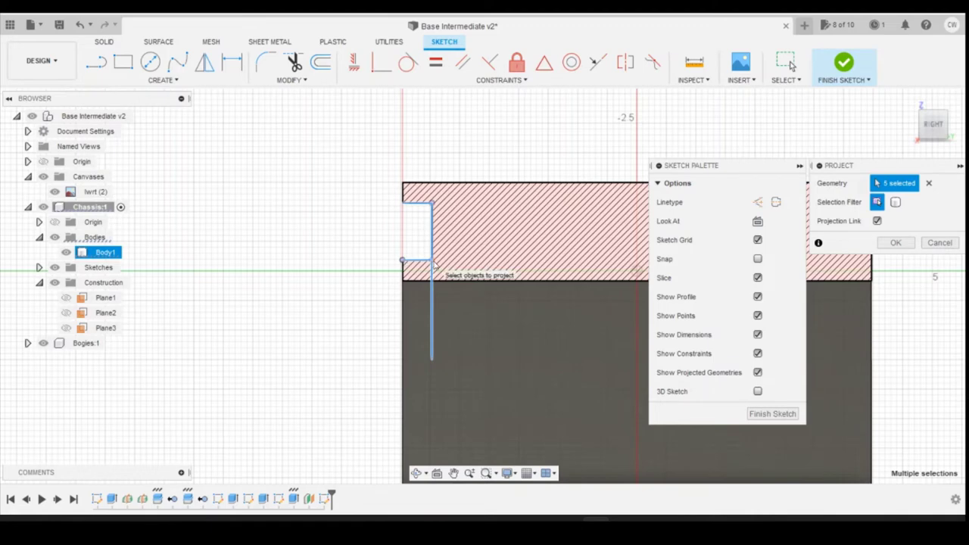
click(433, 248)
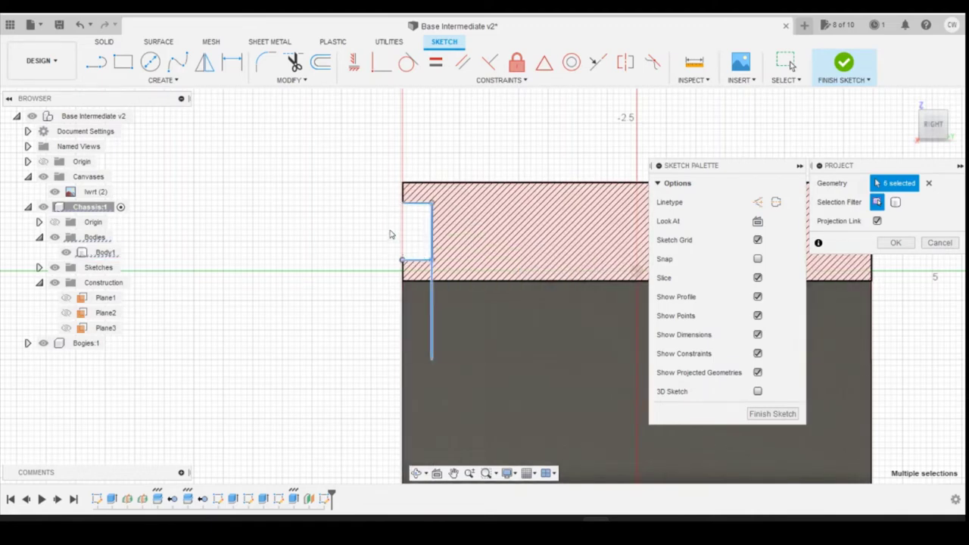
click(894, 247)
- Draw a rectangle filling the side channel notch between its projected upper inner and lower outer corners
scroll(587, 290, down, 2)
scroll(446, 253, up, 3)
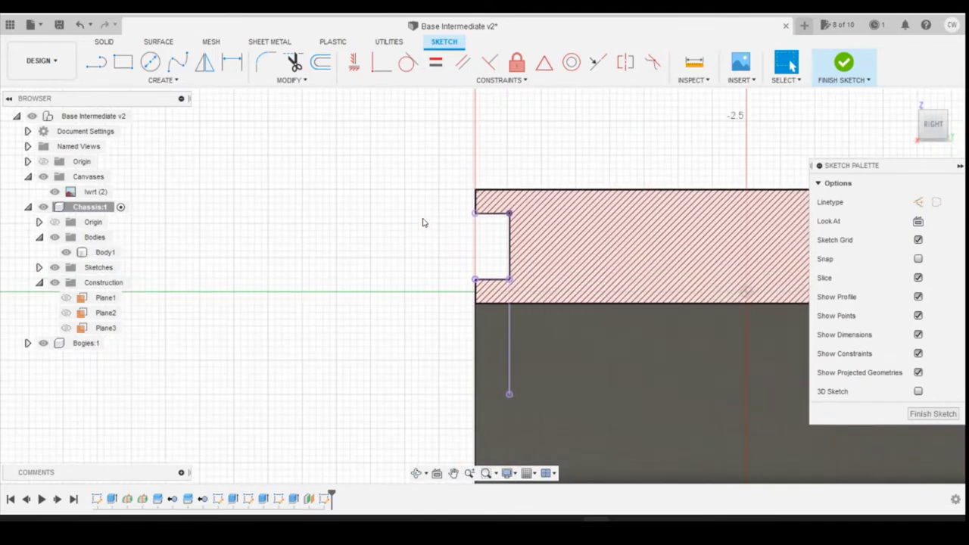
click(122, 62)
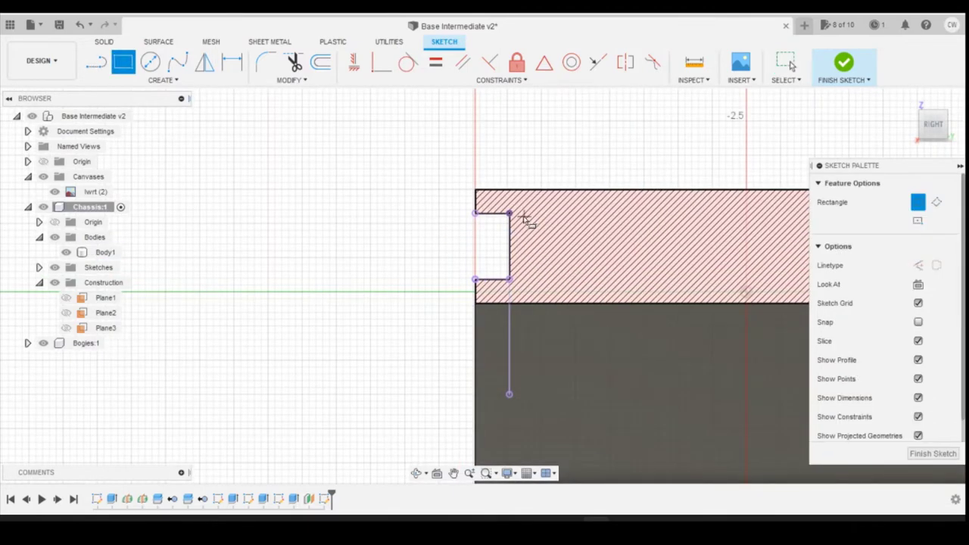
click(510, 213)
click(475, 279)
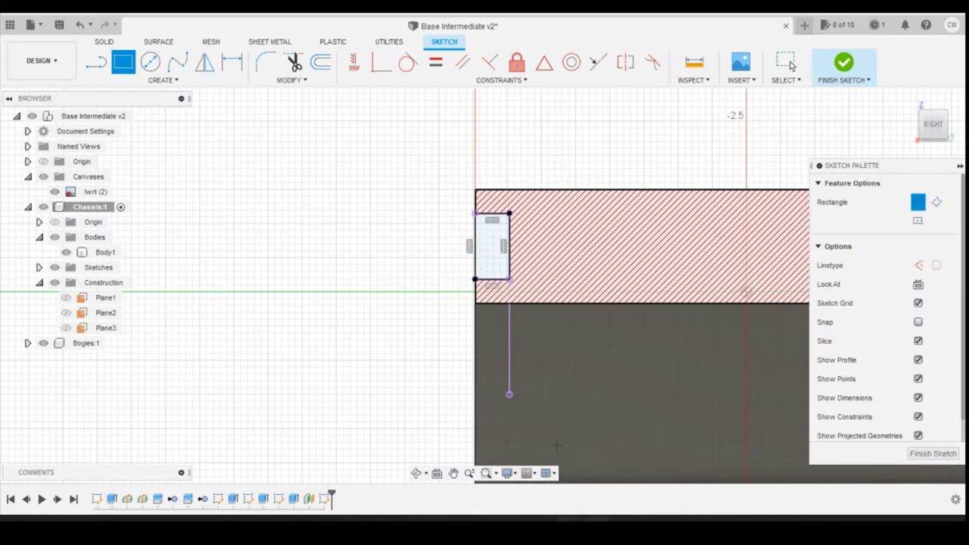
- Check the wagon photo, return to Fusion 360 and draw a 0.6 mm horizontal line outward from the notch's lower outer corner
mouse_move(573, 518)
click(622, 465)
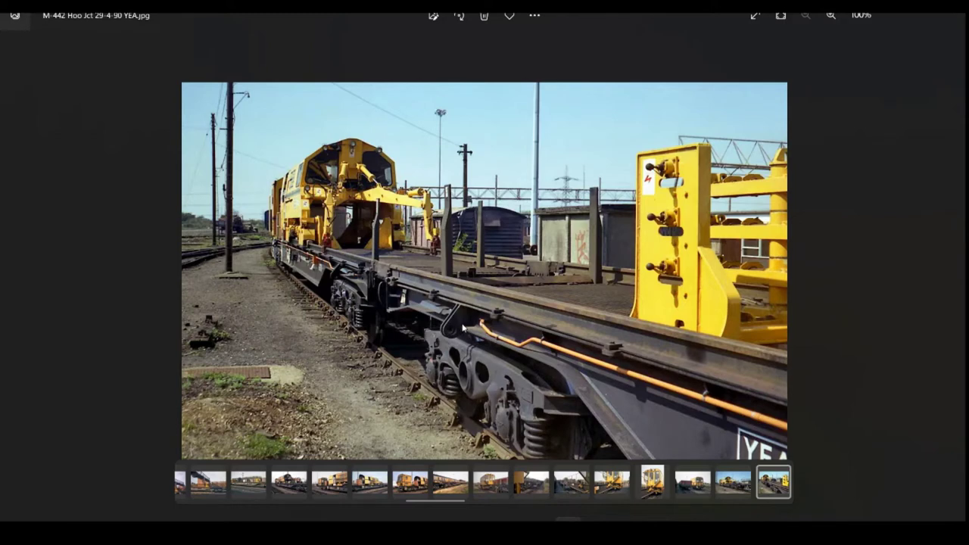
mouse_move(596, 519)
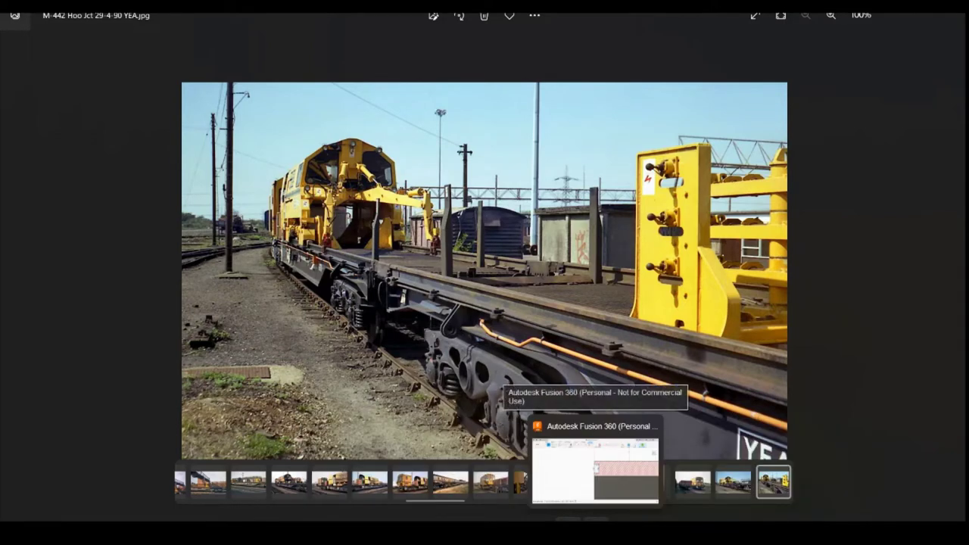
click(557, 473)
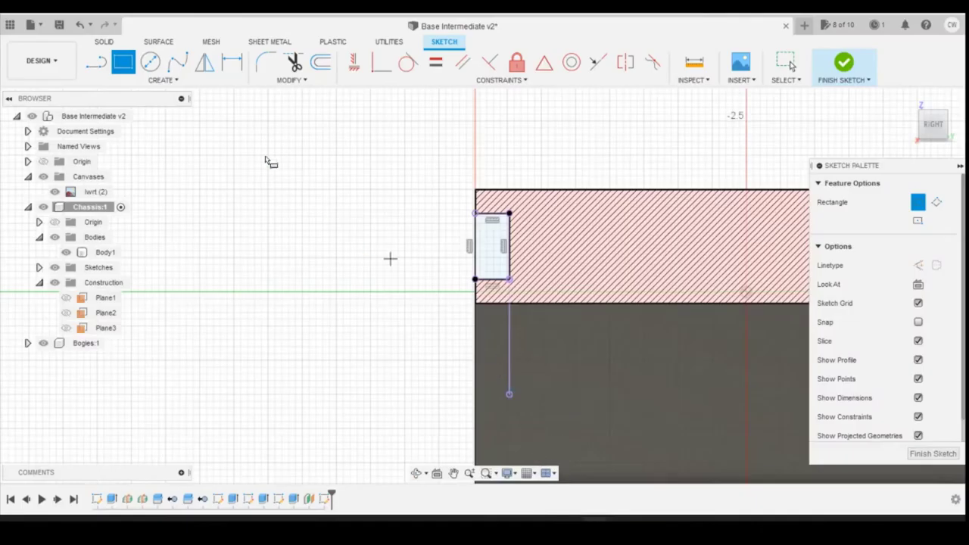
click(96, 63)
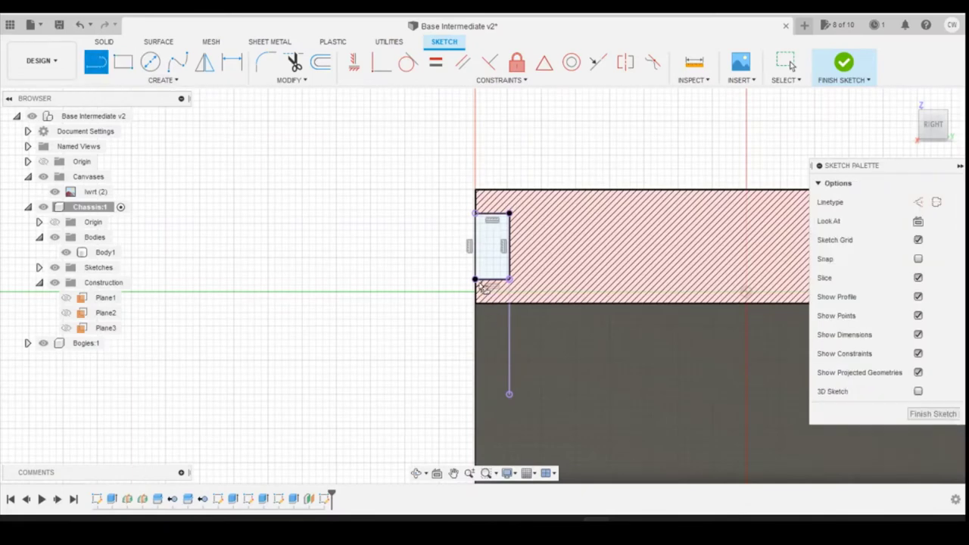
click(475, 280)
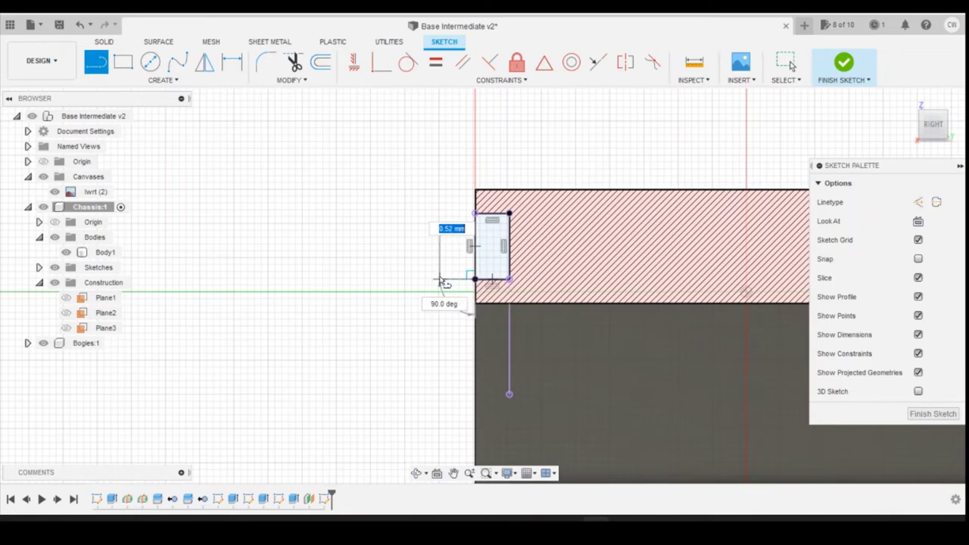
text(0.6)
key(Return)
key(Escape)
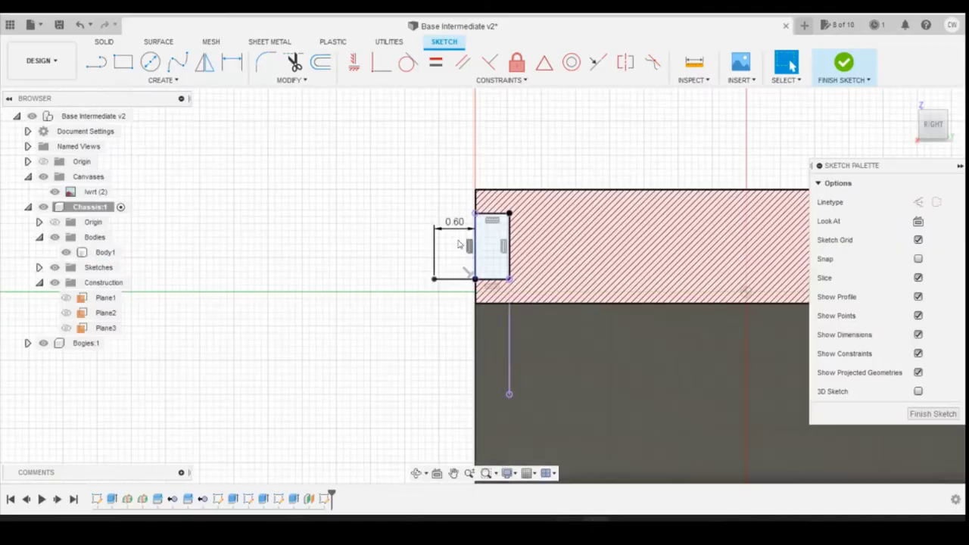
- Set the horizontal line's length to 0.75 mm and join its outer end to the notch's upper outer corner with a sloping line
text(0)
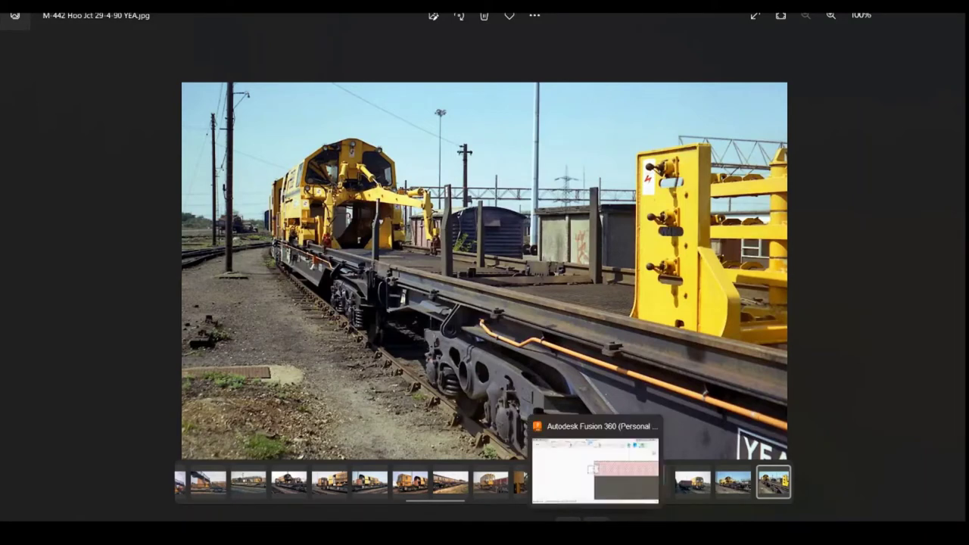
click(595, 519)
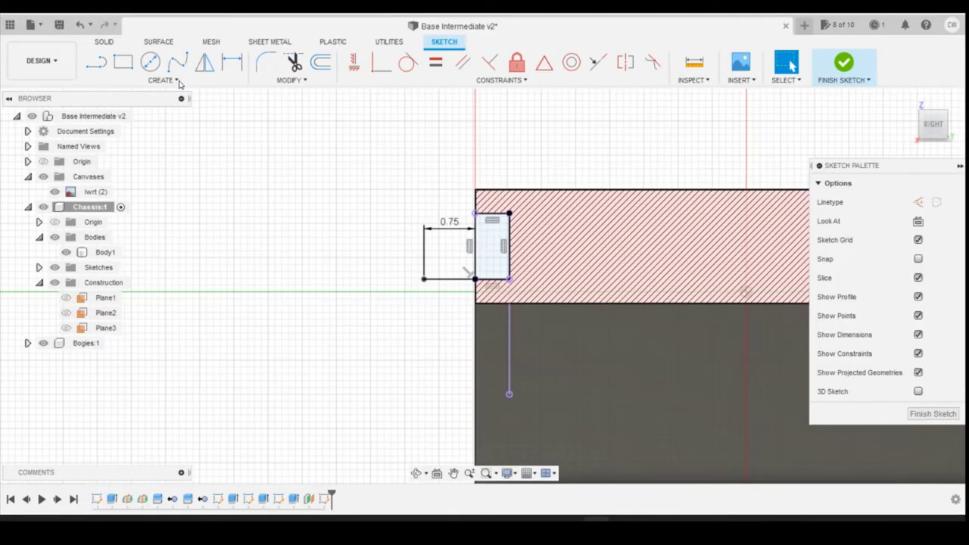
key(l)
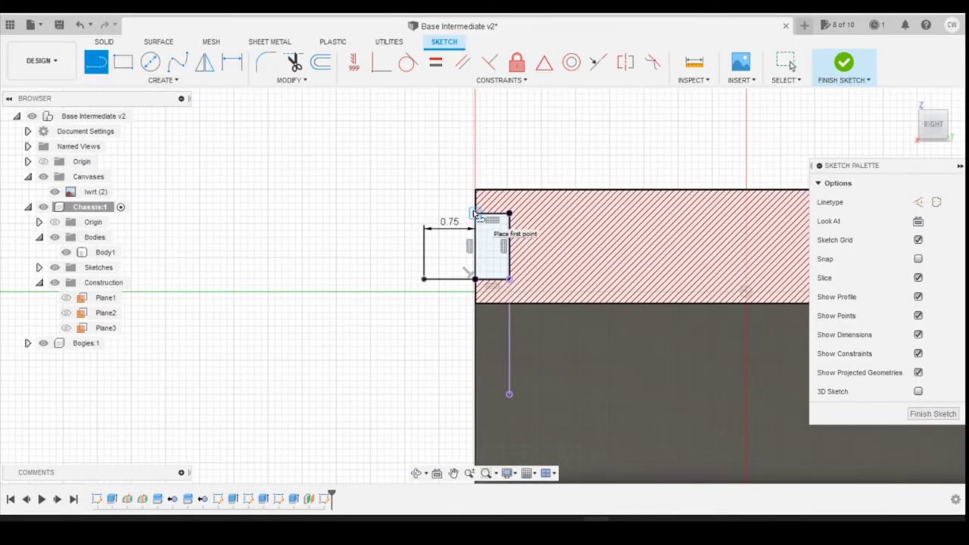
click(476, 213)
click(424, 279)
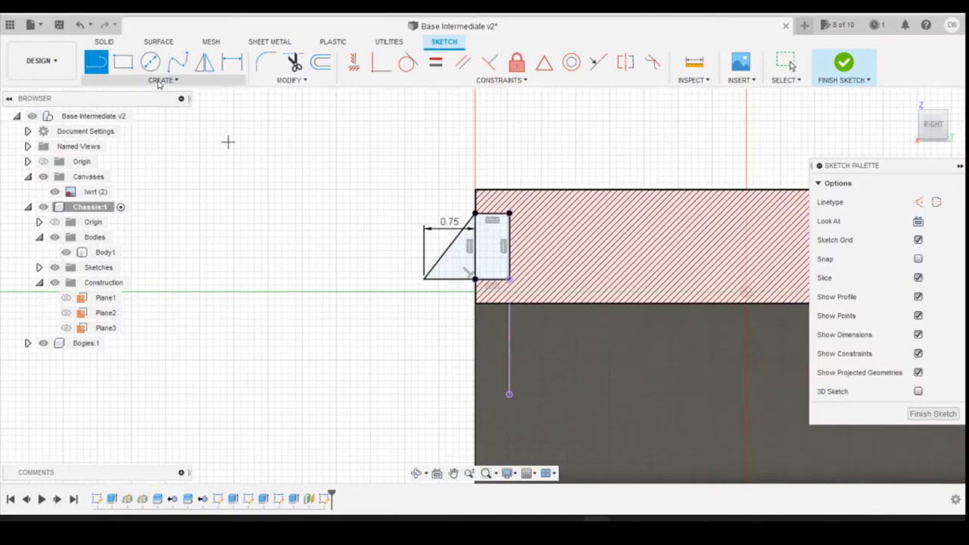
- Draw a three-point arc bulging downward between the two ends of the 0.75 mm horizontal line
click(161, 80)
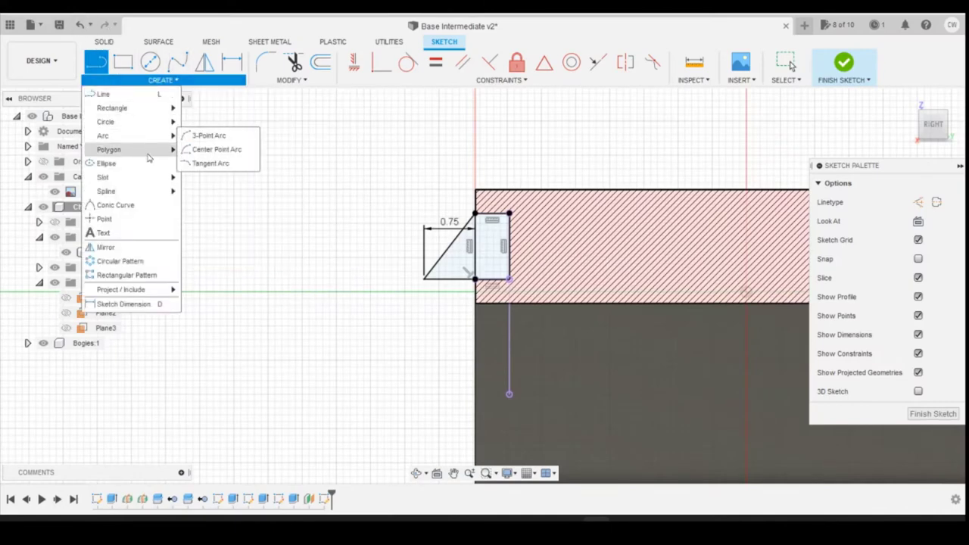
mouse_move(164, 137)
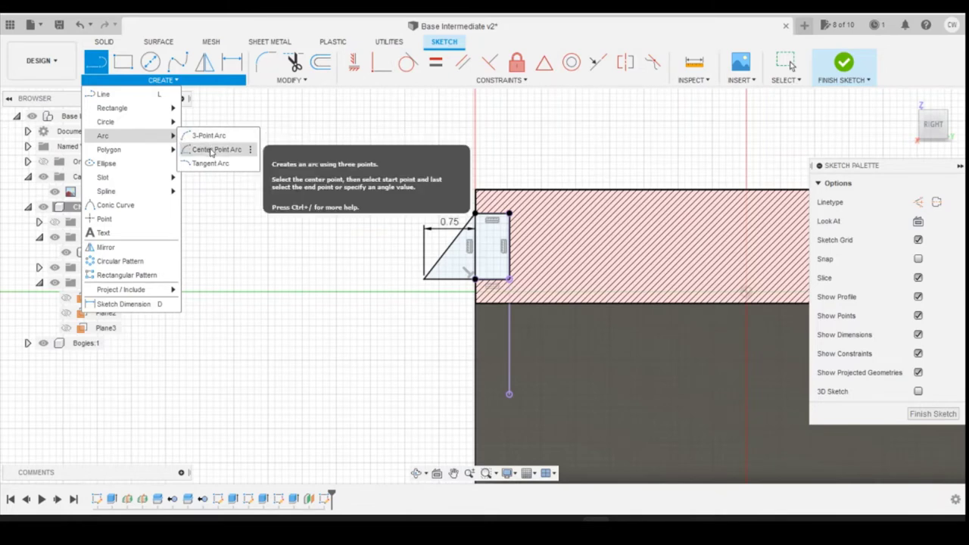
click(211, 150)
click(423, 279)
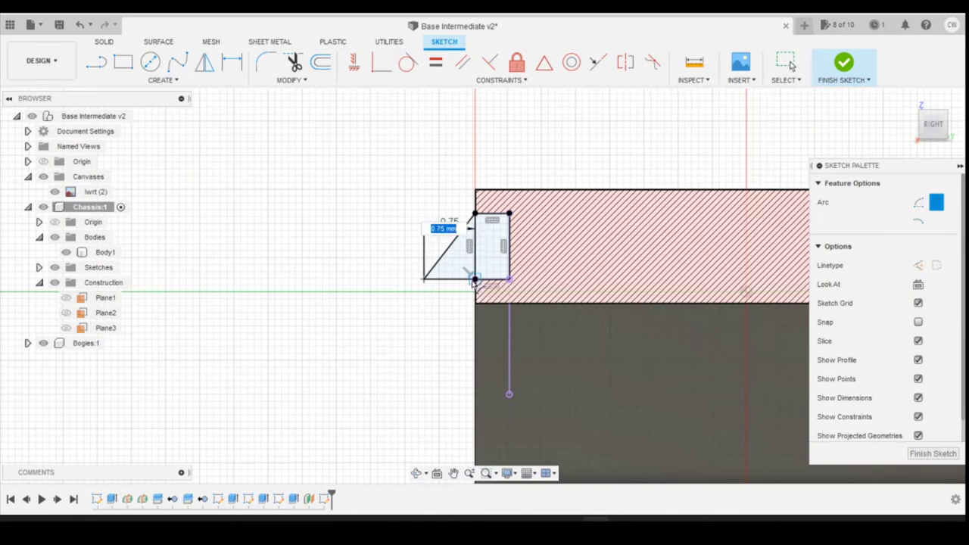
click(476, 279)
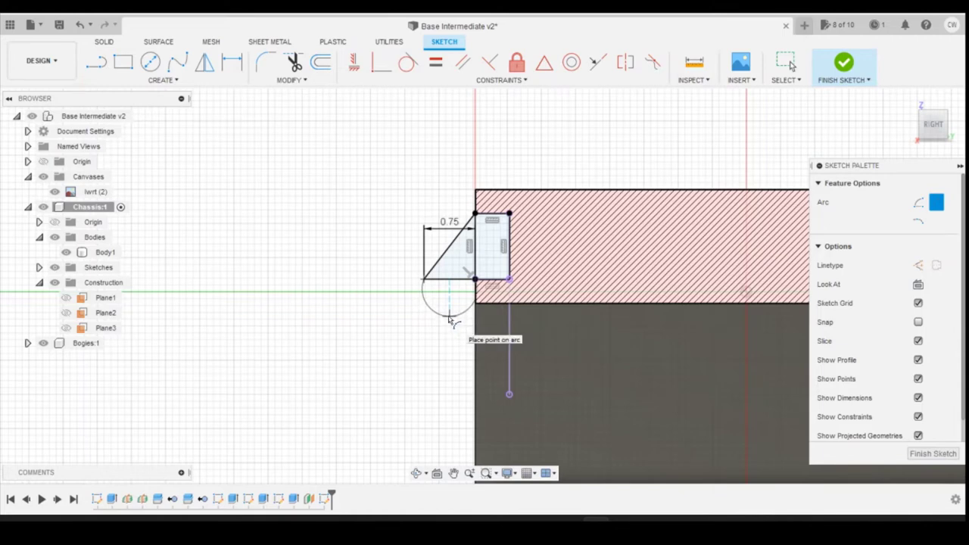
click(450, 318)
- Try dimensioning the arc's centre 0.5 mm below the horizontal line
scroll(508, 295, up, 2)
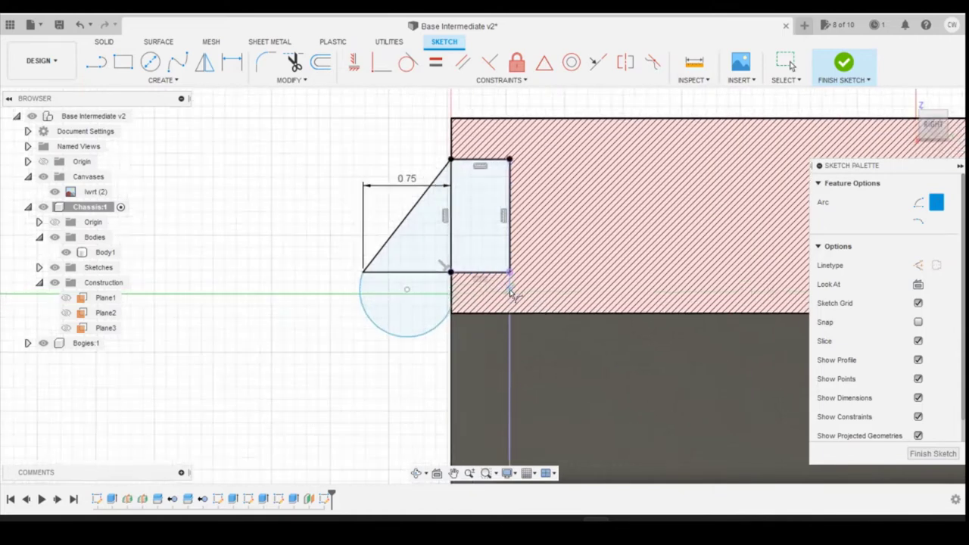
scroll(509, 295, up, 1)
key(d)
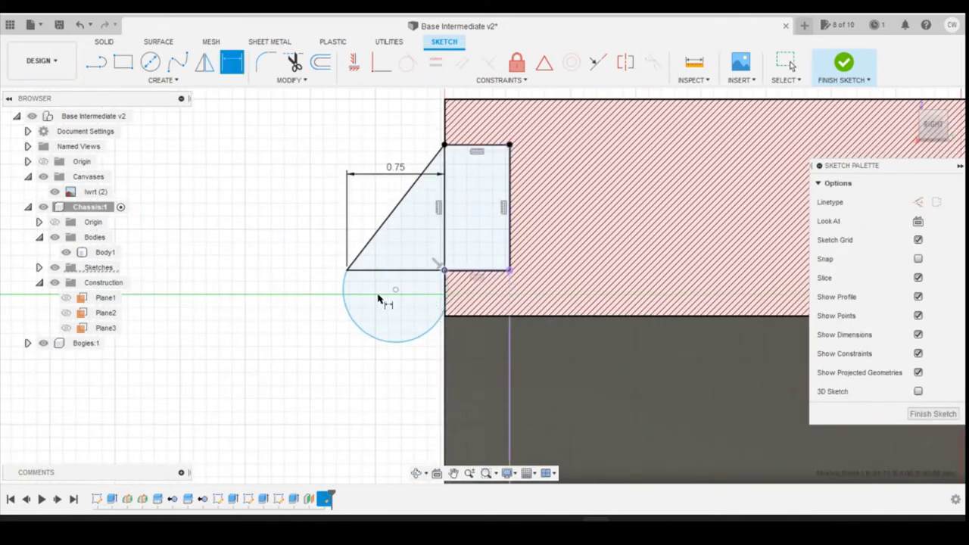
click(395, 289)
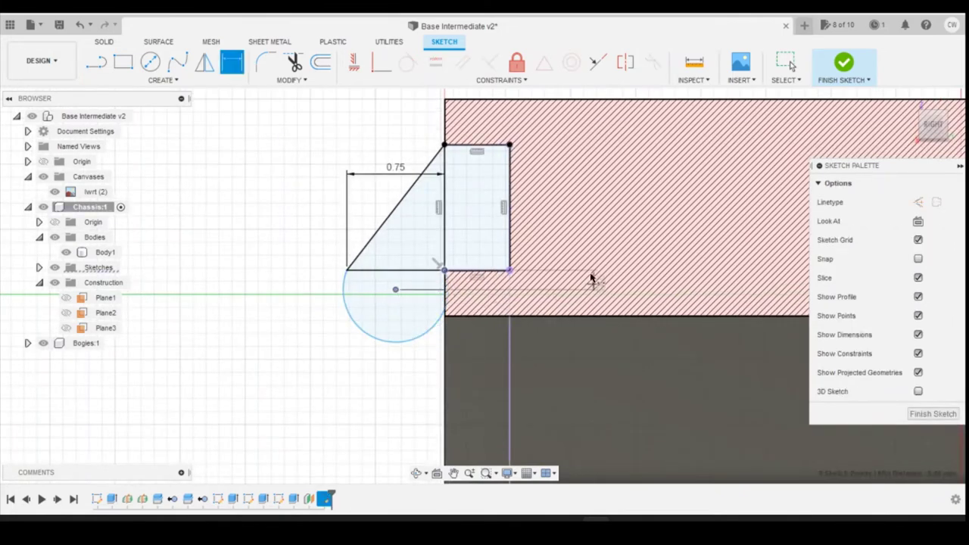
click(372, 270)
click(284, 278)
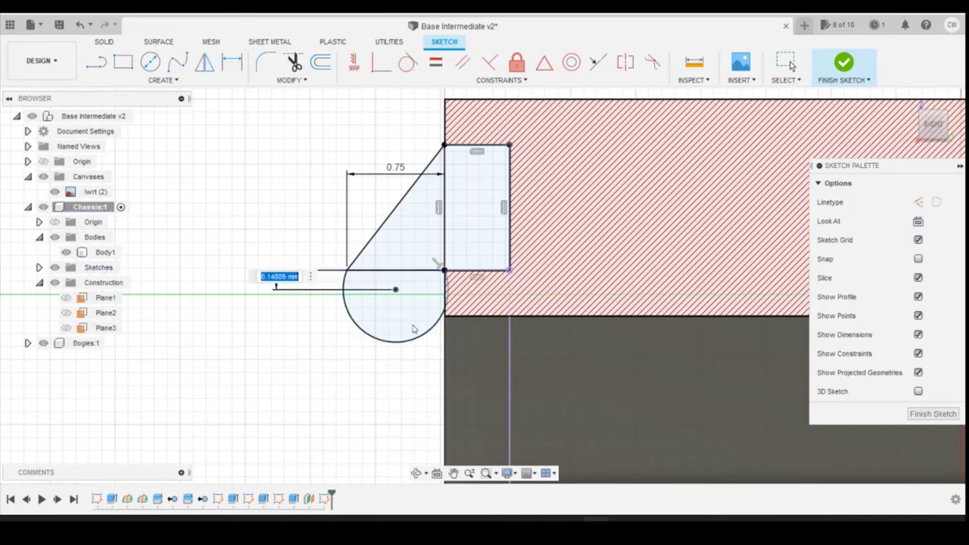
text(0.5)
key(Return)
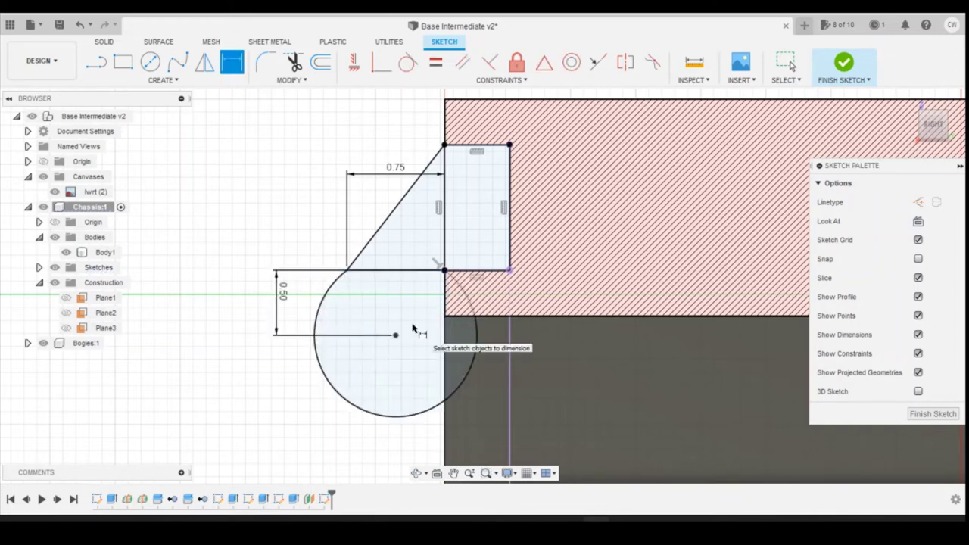
- Change the arc centre's distance to 0.15 mm and delete that dimension
double_click(283, 291)
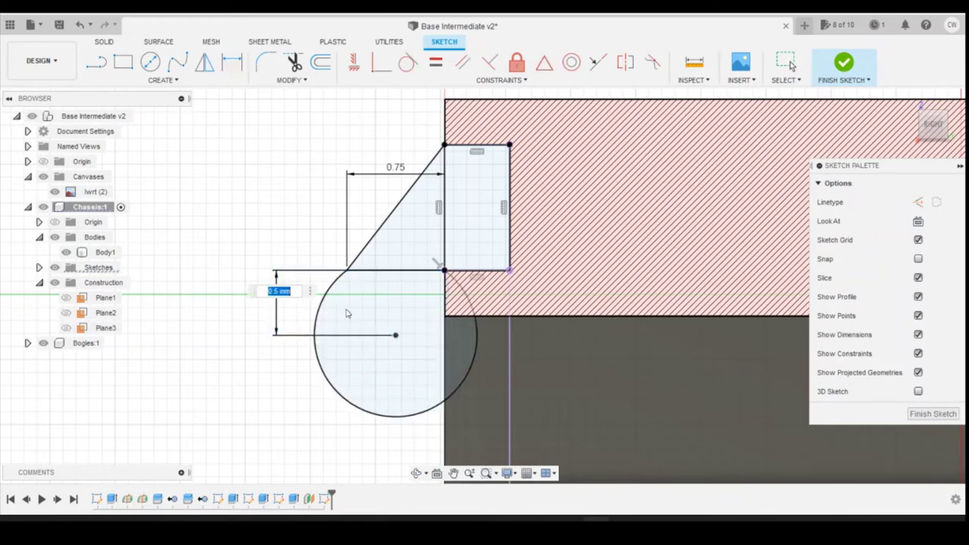
text(0.15)
key(Return)
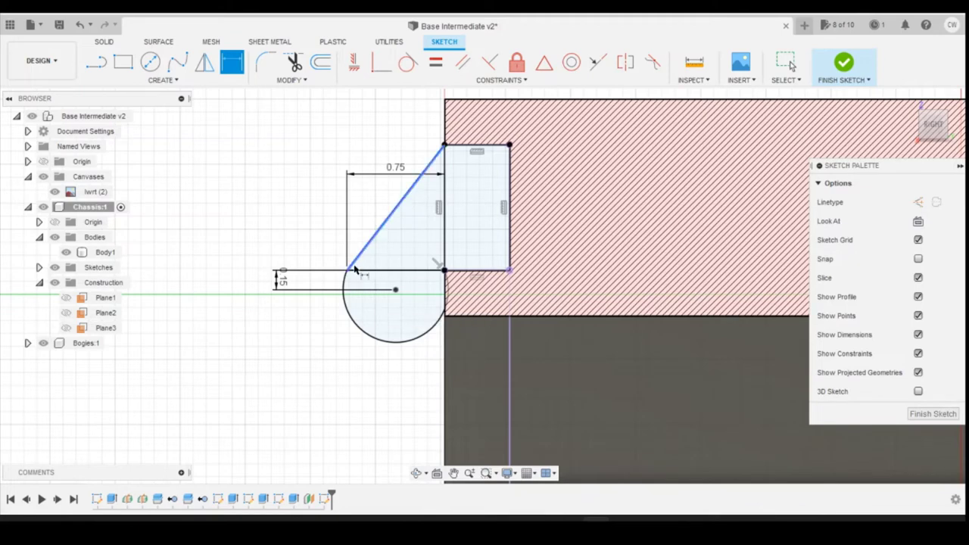
key(Escape)
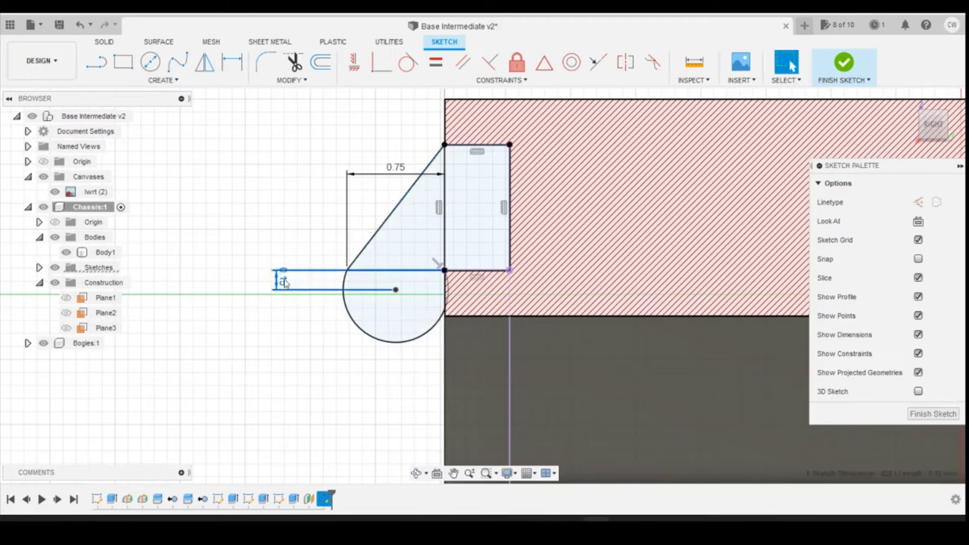
key(Delete)
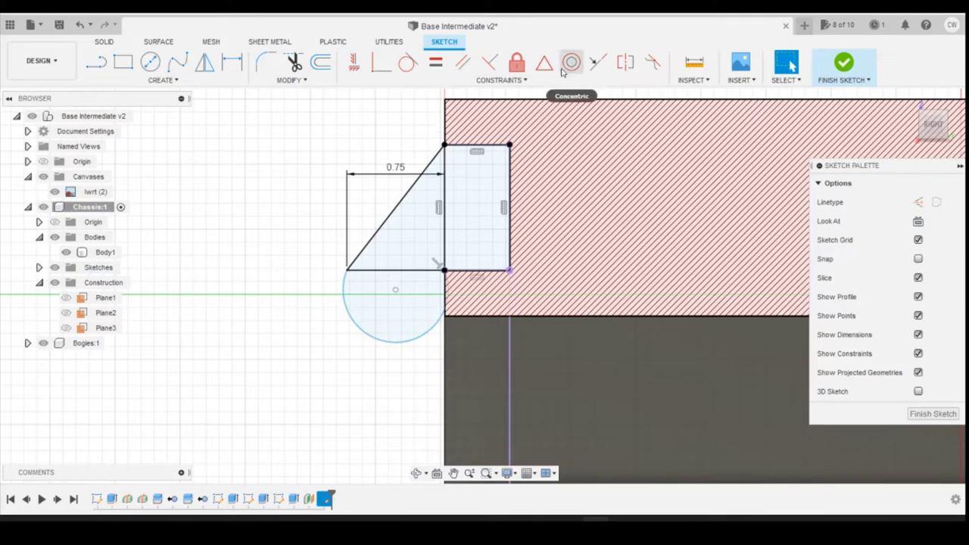
- Apply a tangent constraint between the sloping line and the arc
click(407, 63)
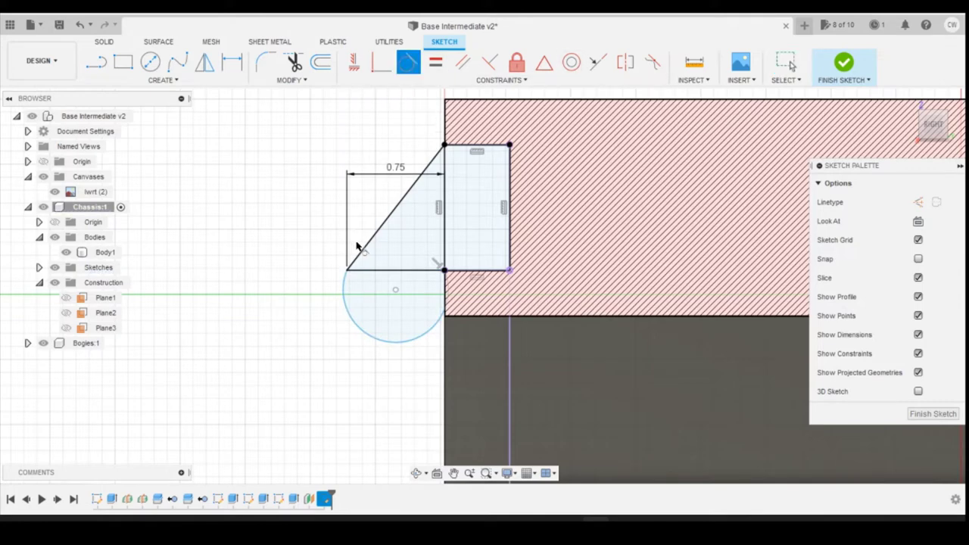
click(359, 255)
click(345, 285)
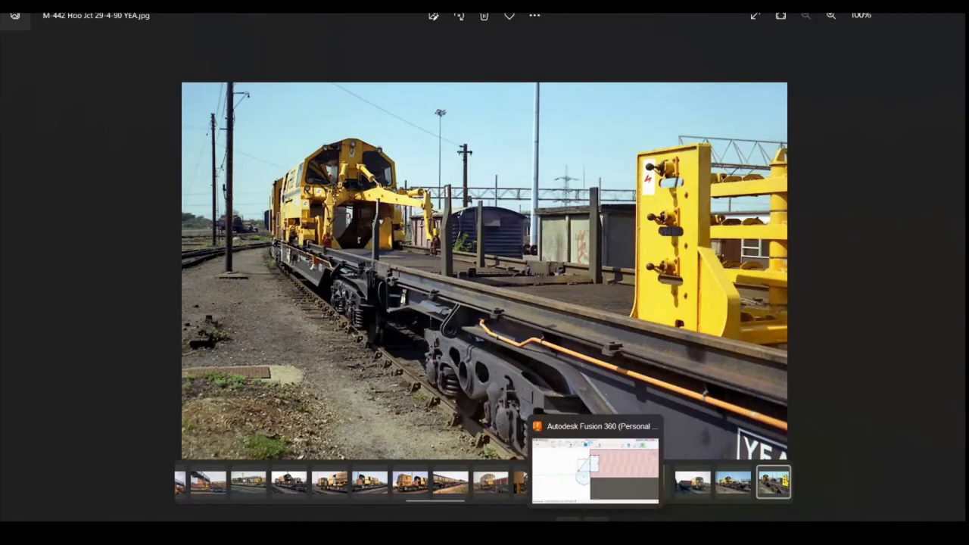
- Inspect the bracket profile at an angle and square-on in Fusion 360, and compare it with the wagon photo
click(596, 520)
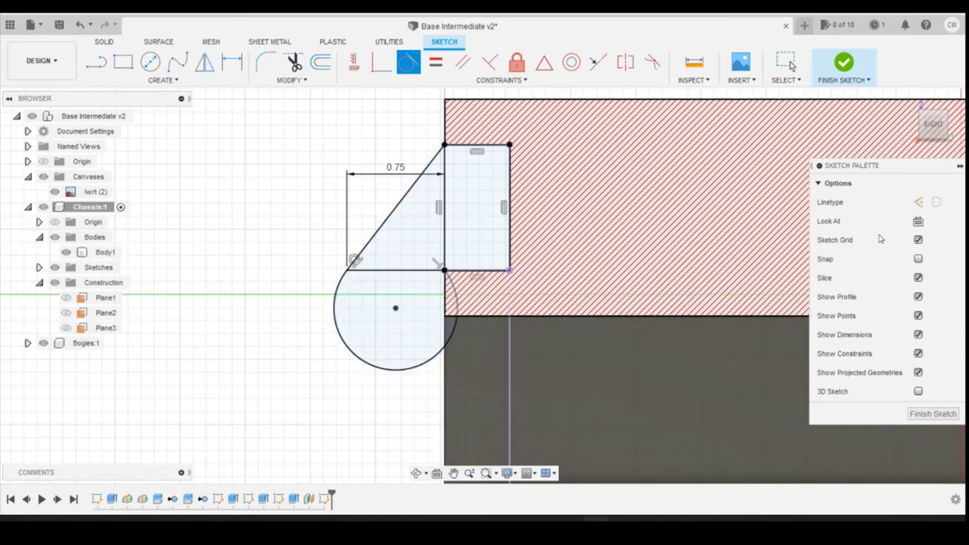
click(937, 125)
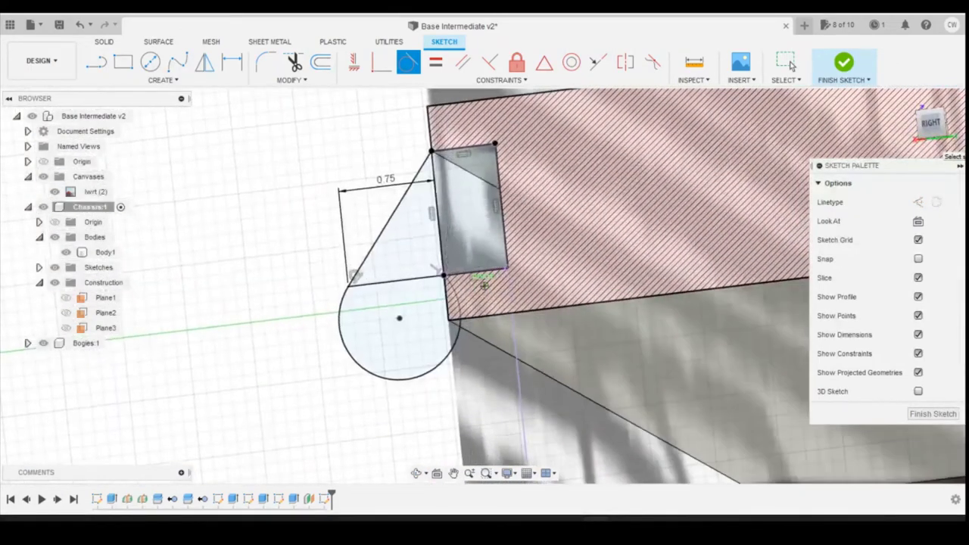
mouse_move(932, 138)
mouse_down()
mouse_move(922, 132)
mouse_move(933, 128)
mouse_up()
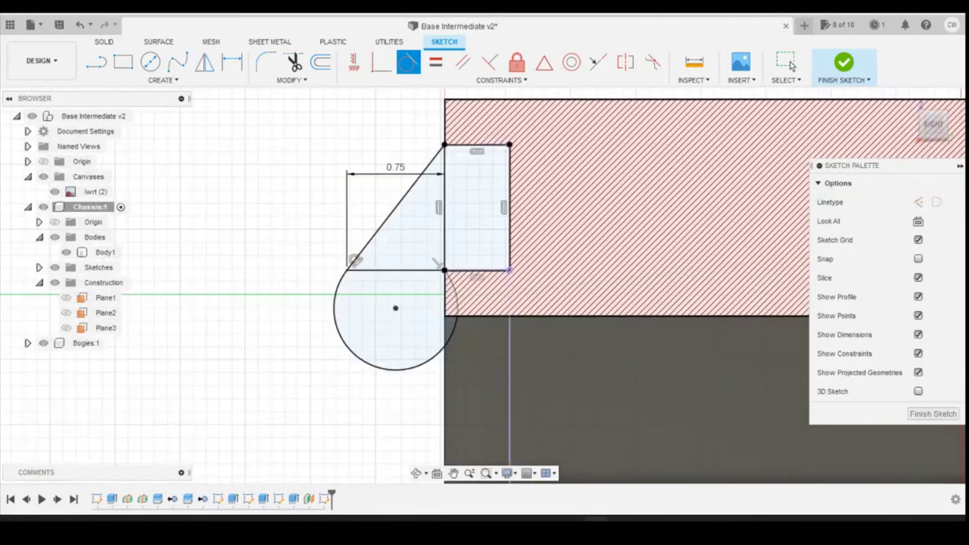
click(577, 529)
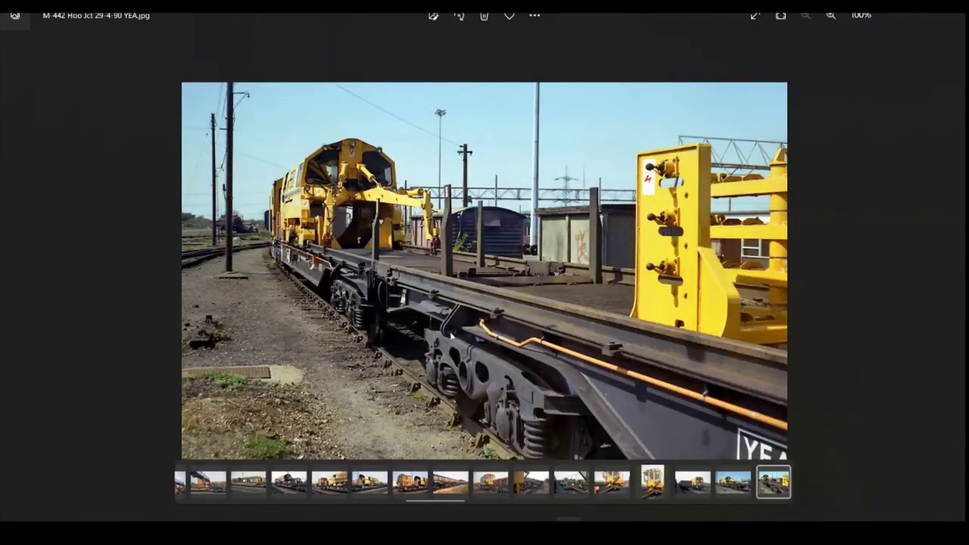
- Back in Fusion 360, draw a 0.6 mm diameter circle on the centre of the bracket's arc
key(alt+Tab)
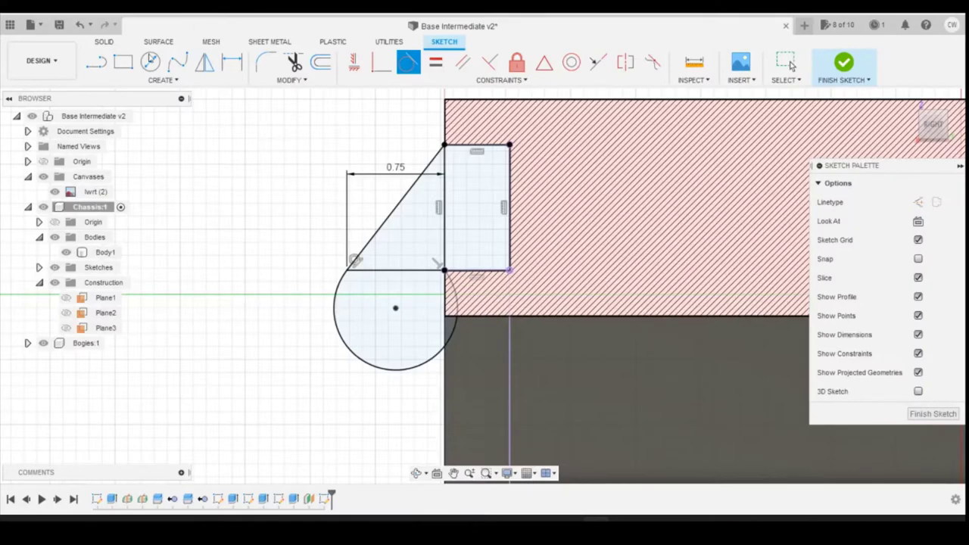
key(c)
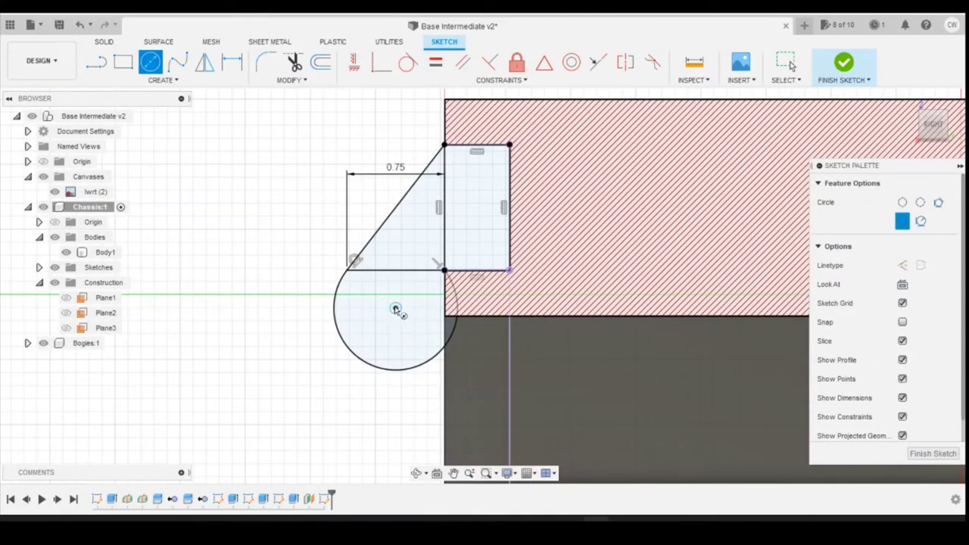
click(395, 309)
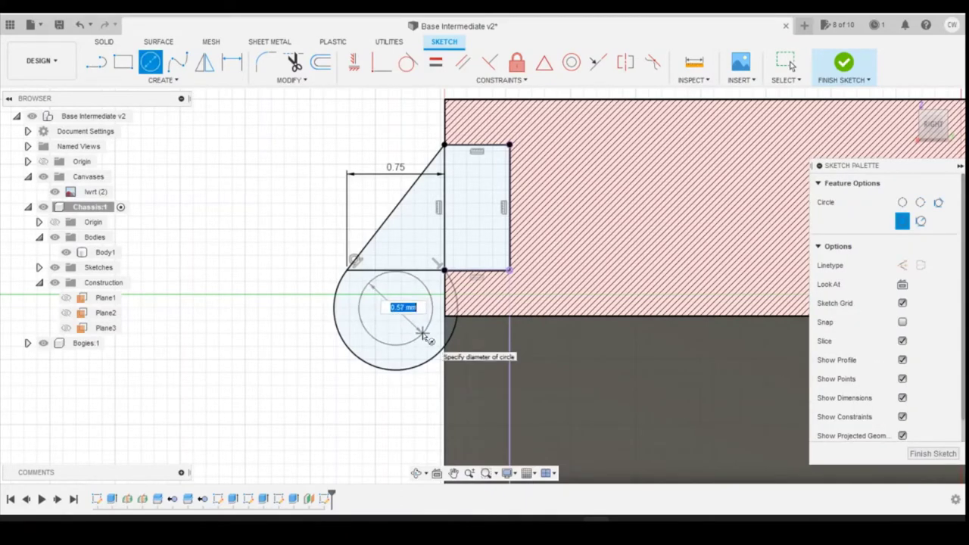
text(0.5)
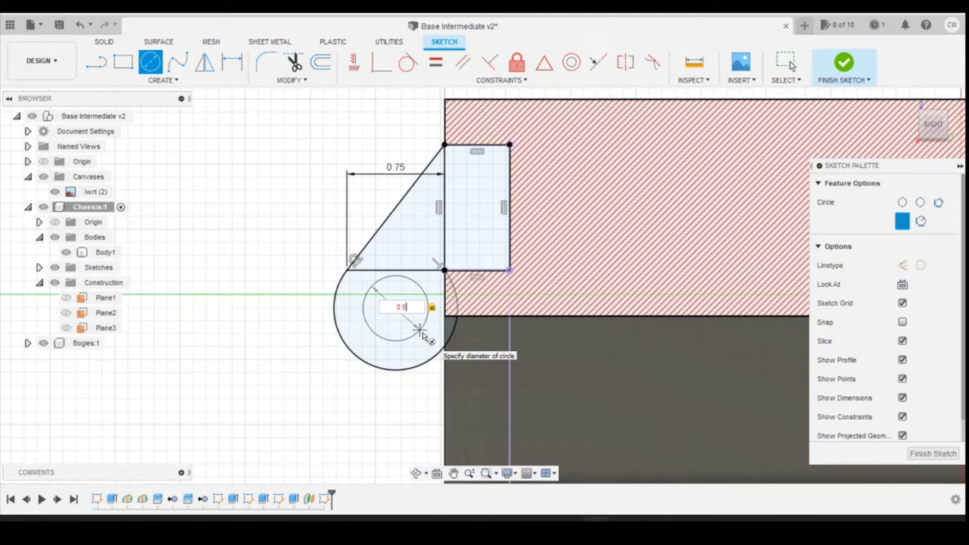
key(BackSpace)
text(8)
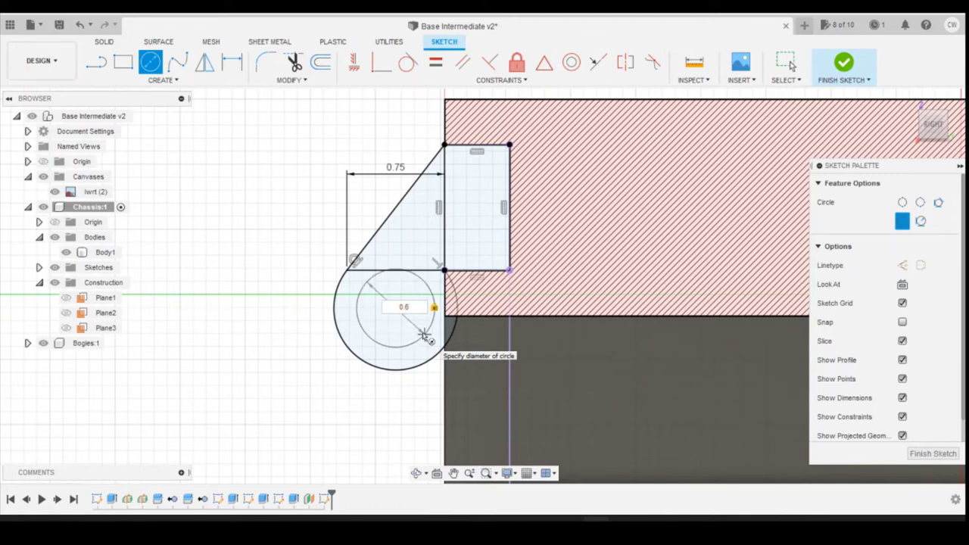
key(Return)
key(Escape)
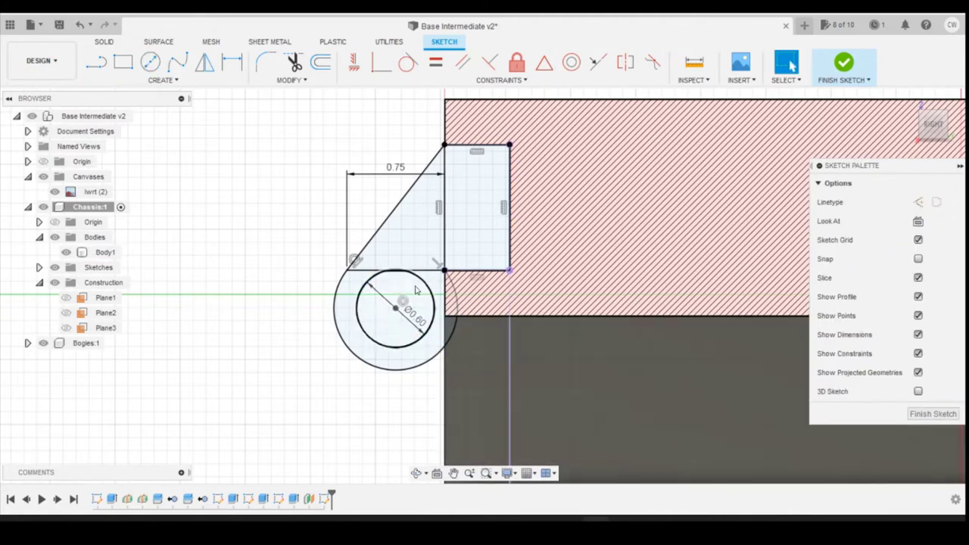
- Extrude the bracket's rectangle, triangle and ring profiles symmetrically by 0.70 mm, joined to the chassis body
click(480, 221)
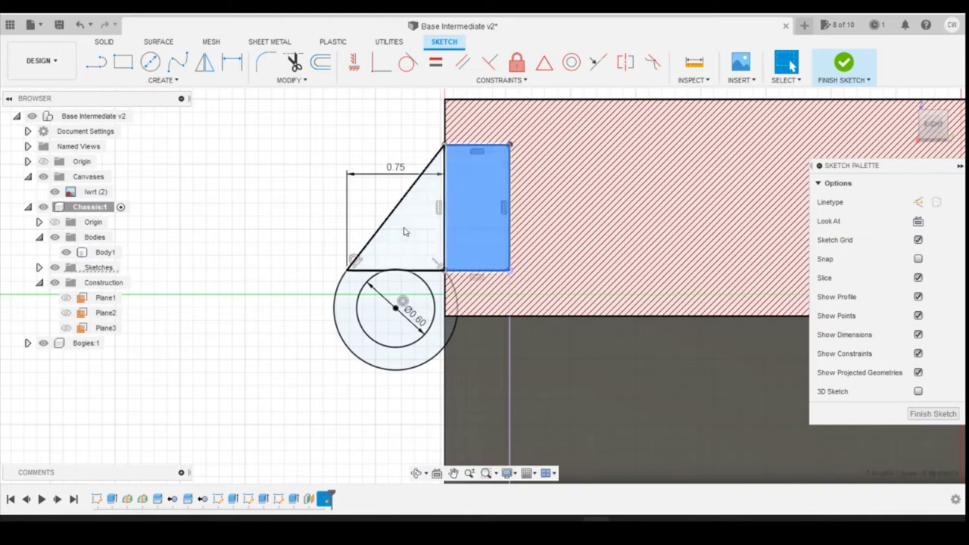
ctrl+click(404, 228)
ctrl+click(442, 292)
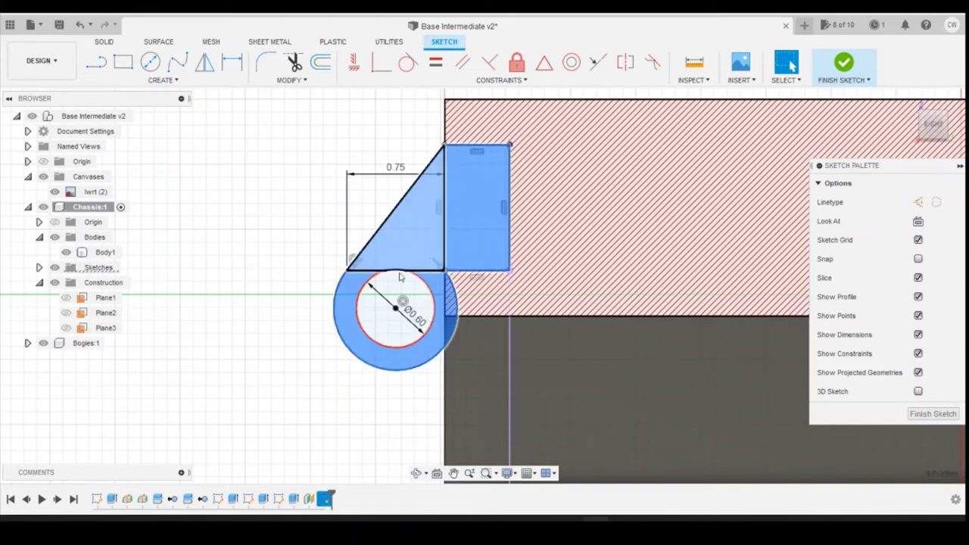
scroll(395, 283, up, 10)
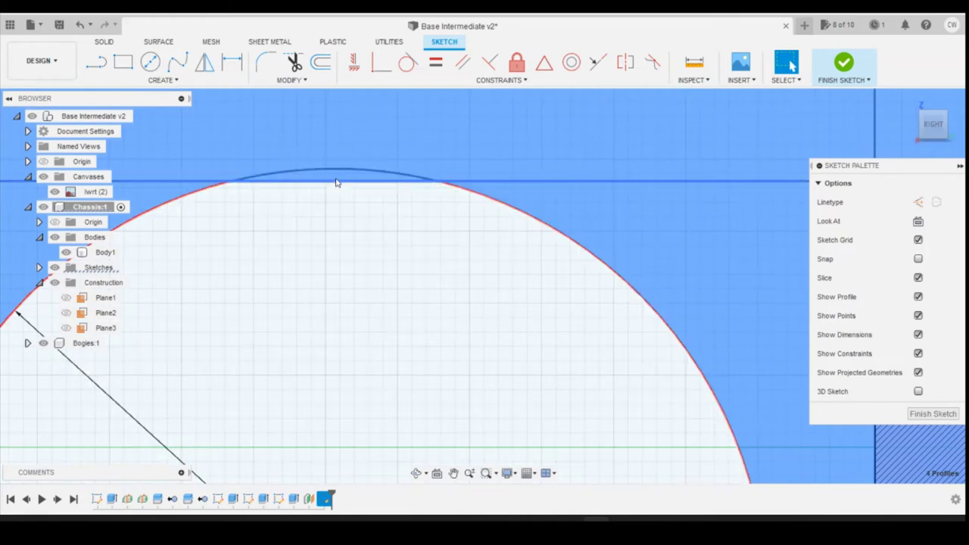
scroll(389, 265, down, 5)
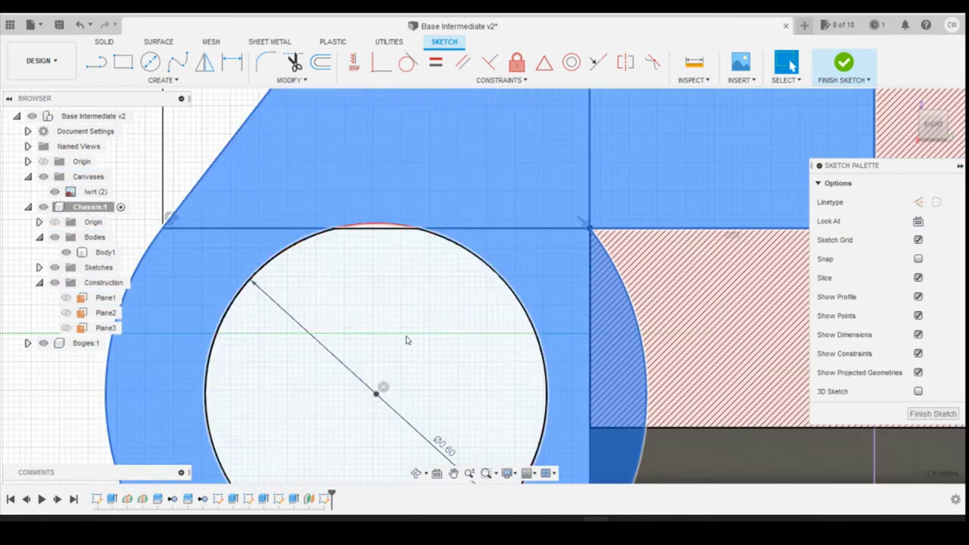
scroll(422, 337, down, 4)
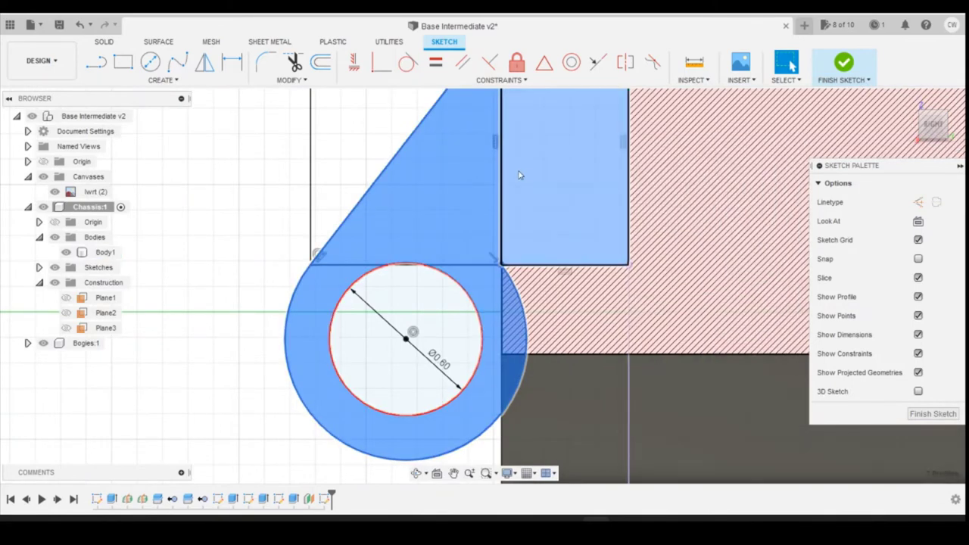
right_click(544, 216)
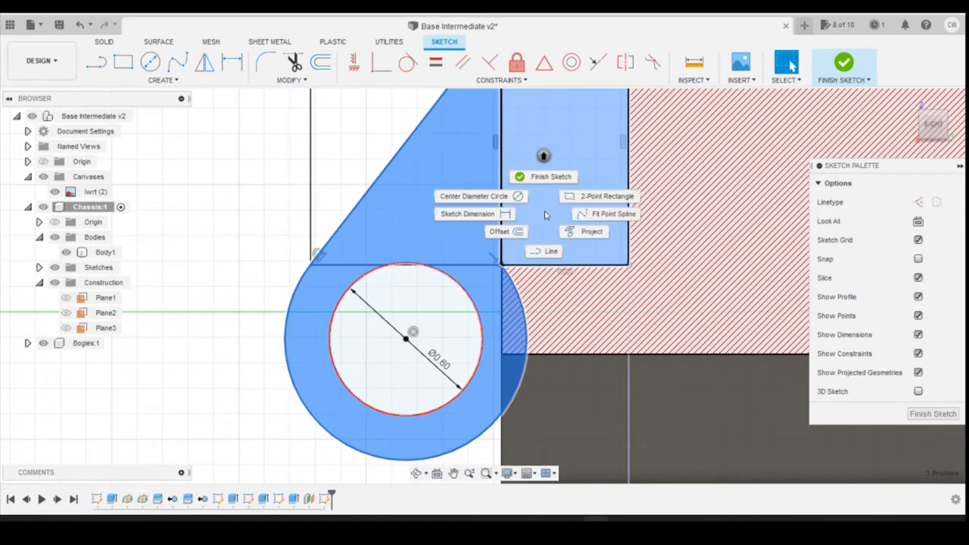
right_click(543, 156)
click(524, 212)
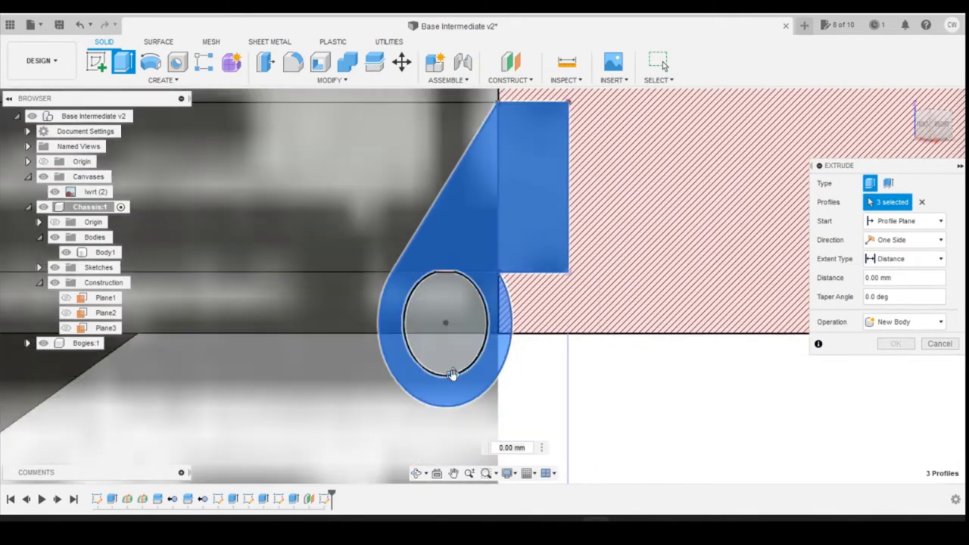
click(914, 325)
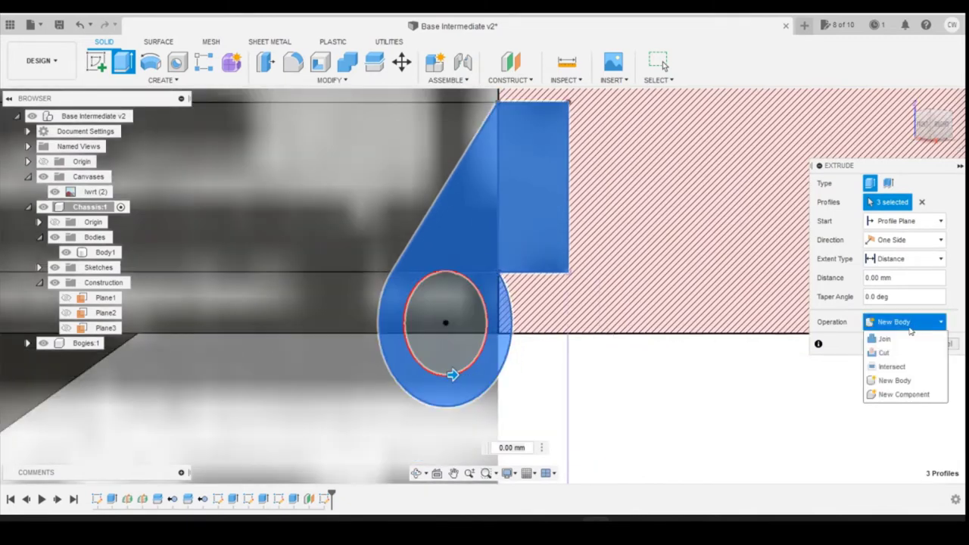
click(884, 339)
click(908, 240)
click(893, 279)
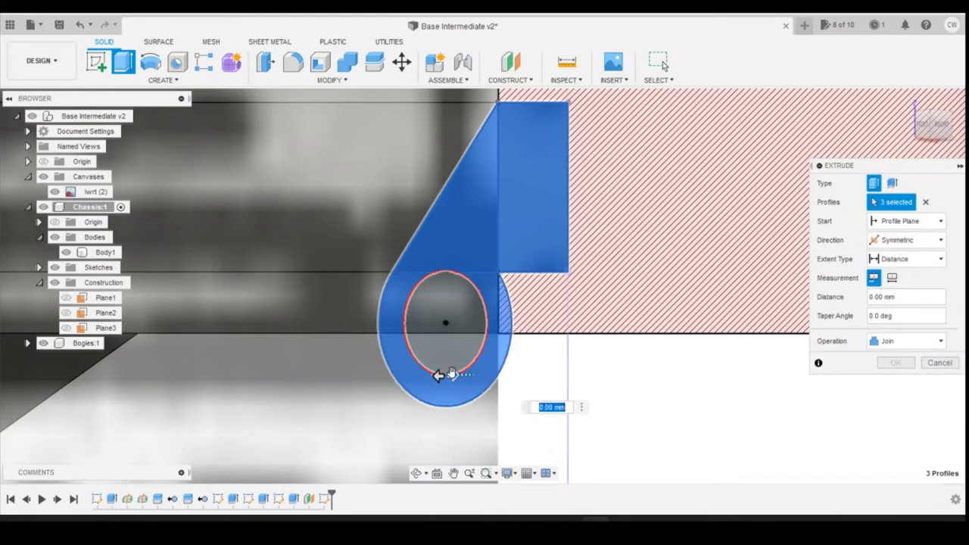
drag(448, 375, 529, 377)
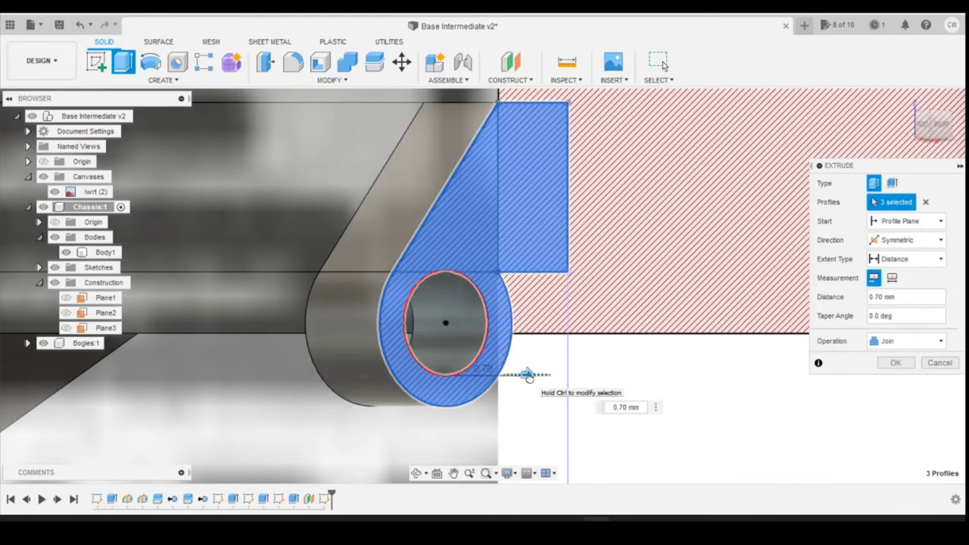
click(894, 363)
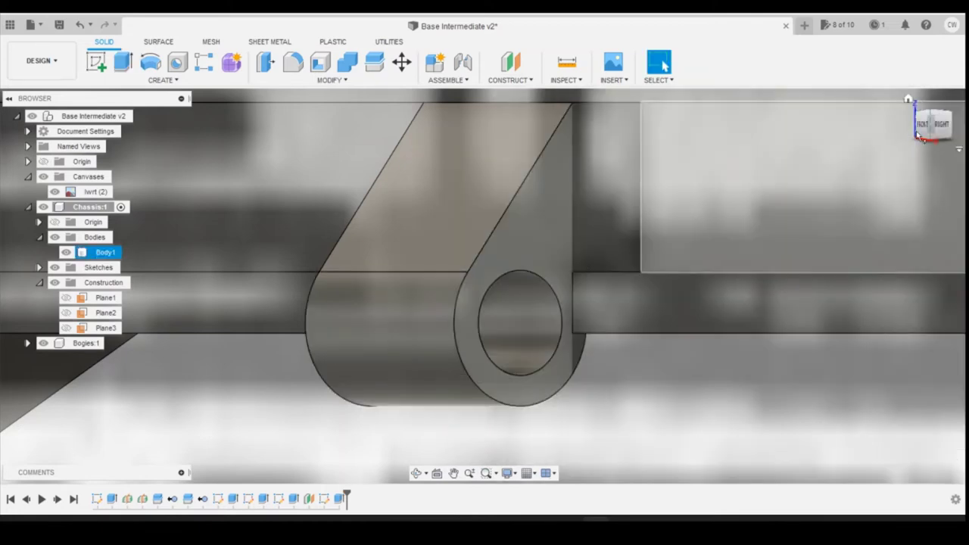
- Edit the bracket extrusion in front view and set its symmetric distance to 0.6 mm, checking against the wagon reference
click(920, 130)
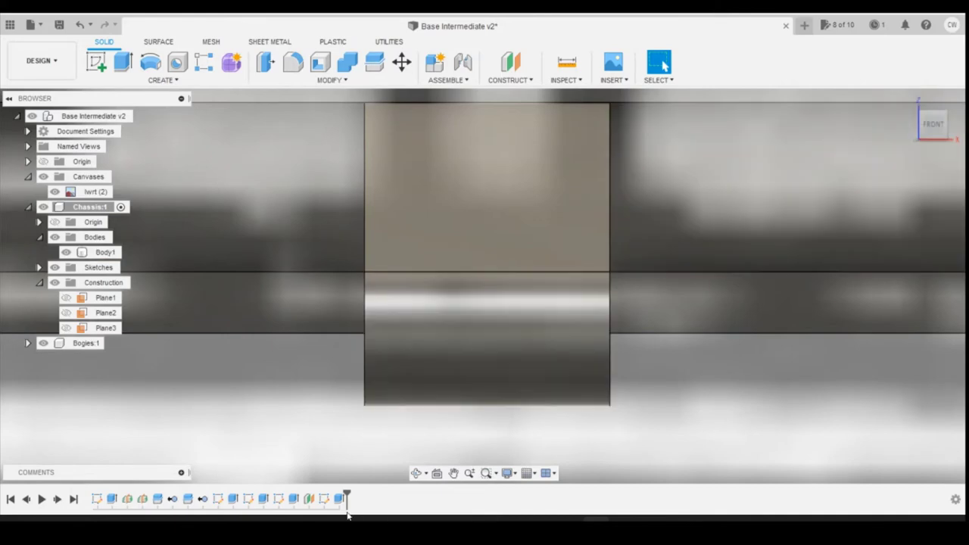
right_click(340, 499)
click(378, 370)
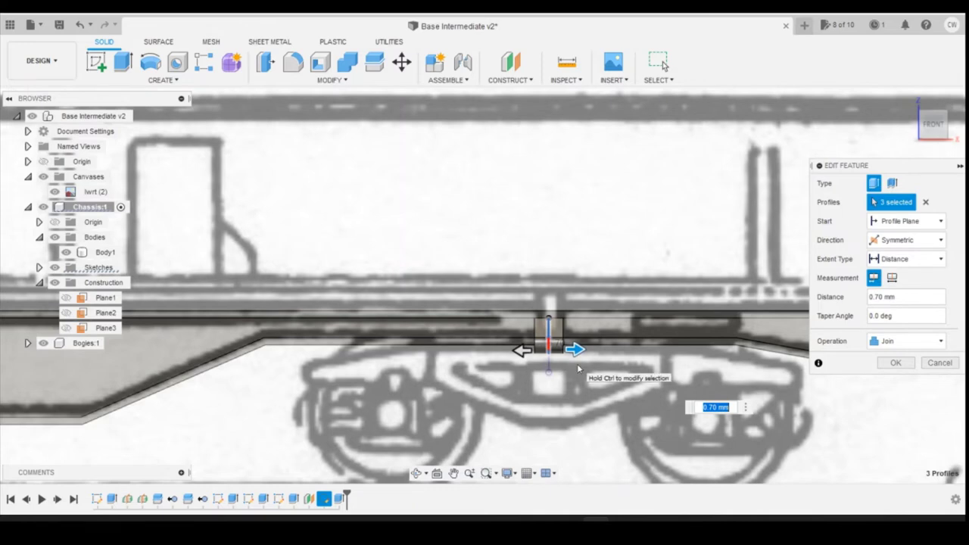
key(alt+Tab)
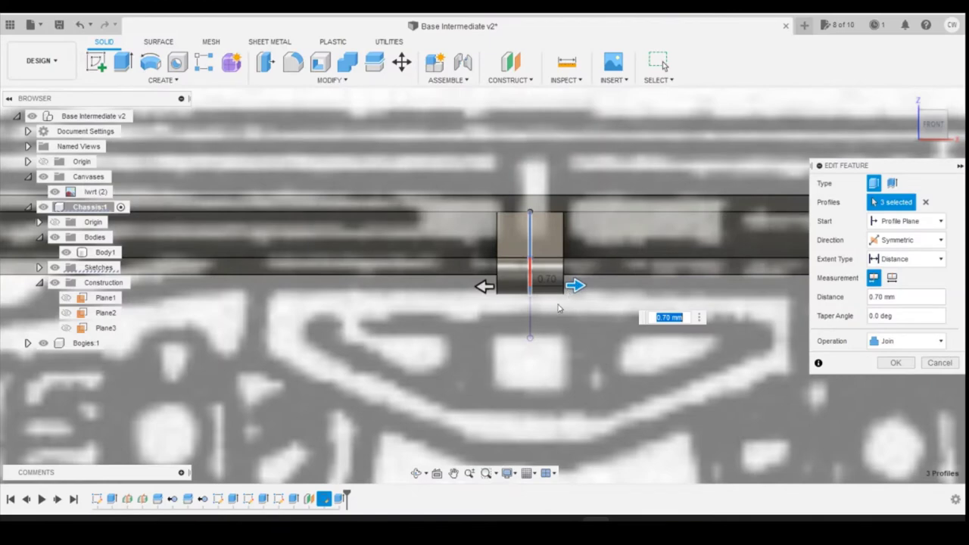
drag(576, 285, 566, 286)
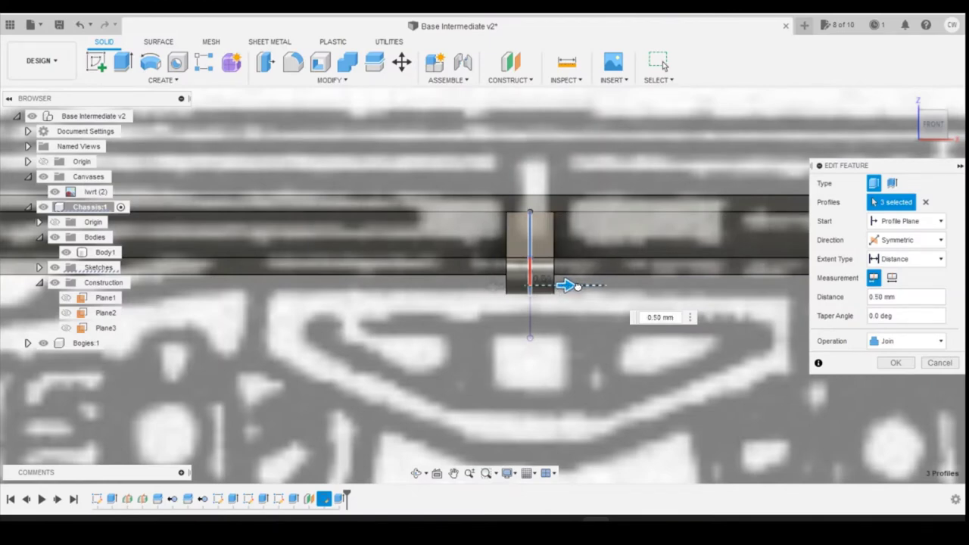
click(660, 317)
text(0.6)
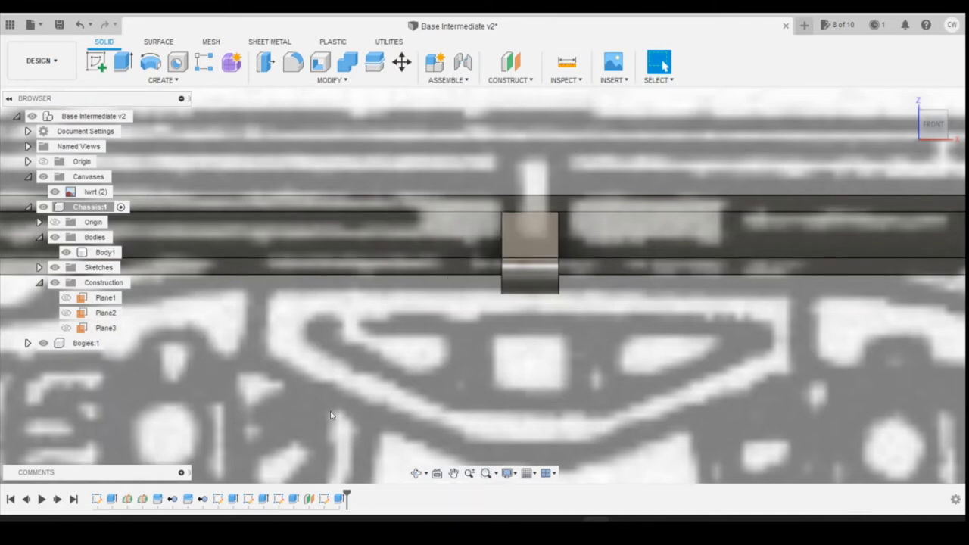
right_click(325, 499)
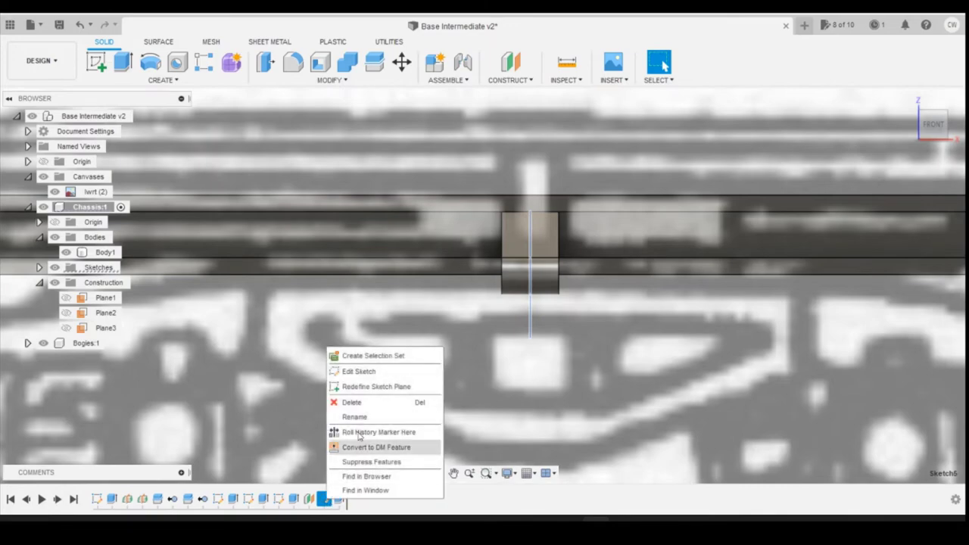
click(368, 372)
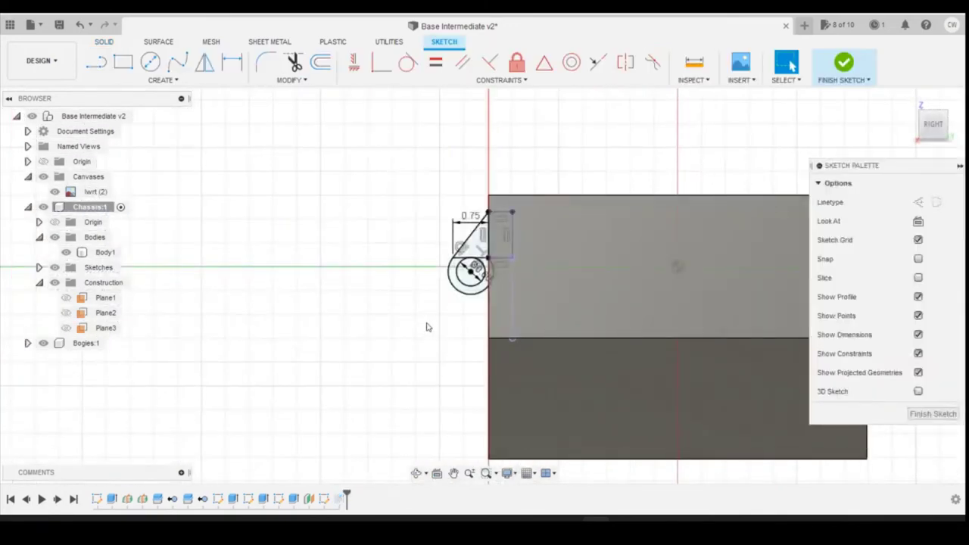
click(844, 67)
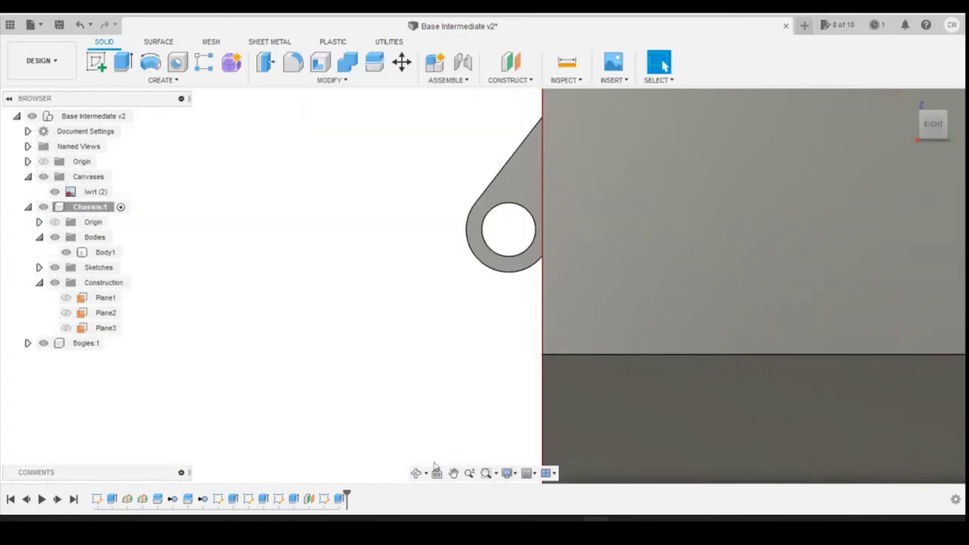
- Make the bracket profile sketch, Sketch5, visible in the Chassis component
key(Escape)
click(39, 267)
click(66, 343)
- Try to select the bracket sketch's profiles through the solid body in the side view
click(530, 197)
click(521, 184)
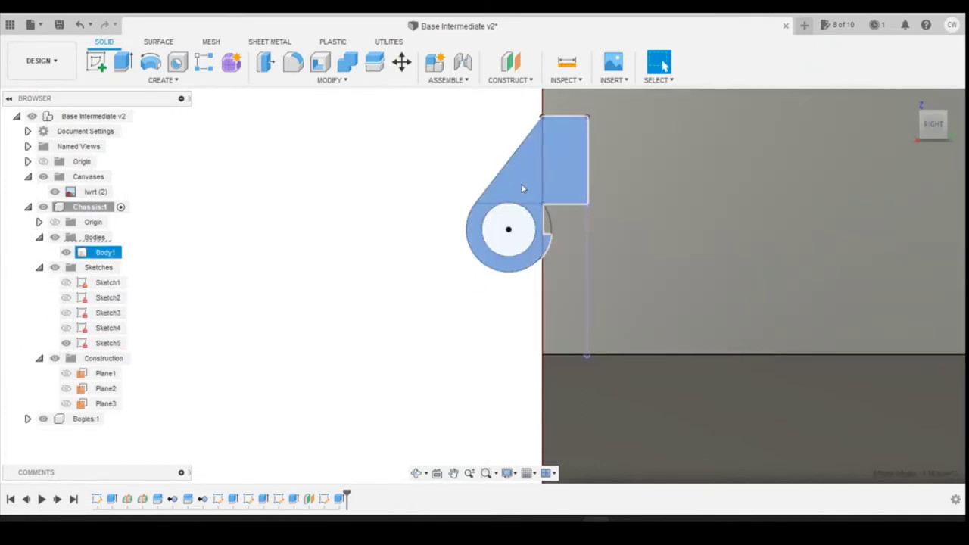
click(547, 225)
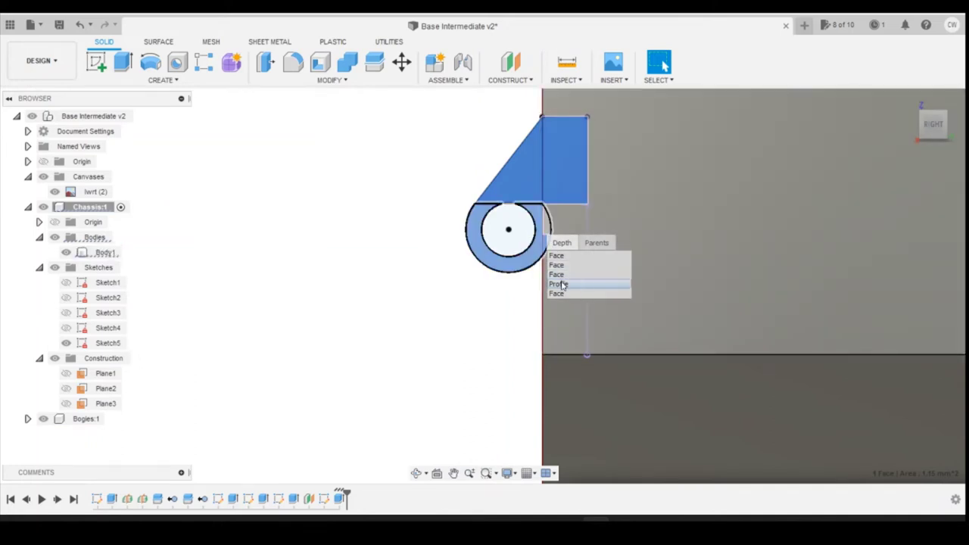
click(561, 285)
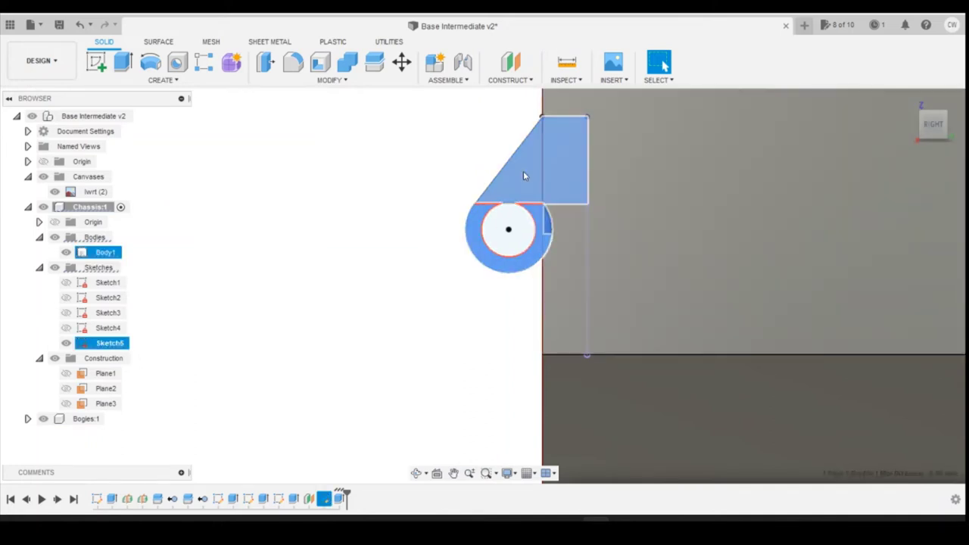
right_click(523, 176)
click(502, 251)
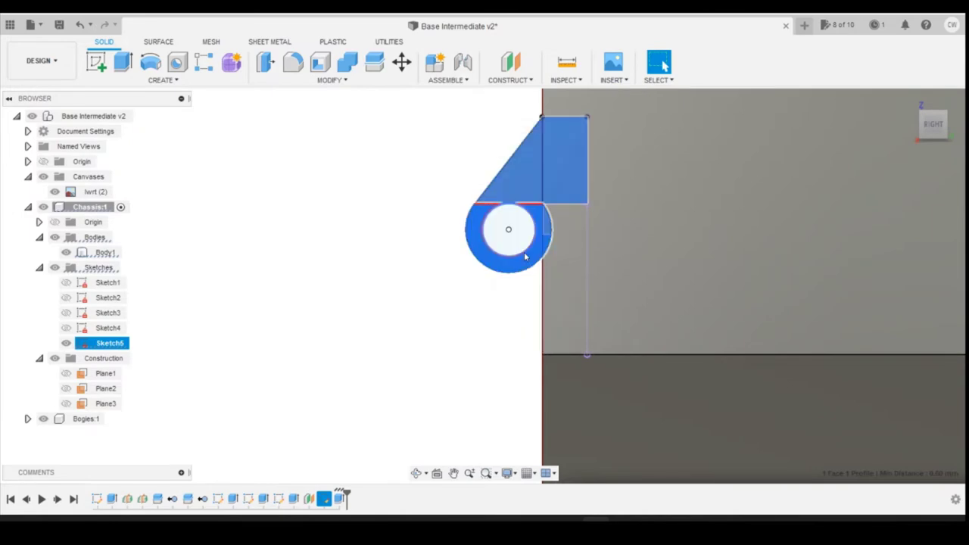
- Select the bracket sketch's rectangle, triangle and ring profiles inside the solid bracket from an angled front view
click(918, 127)
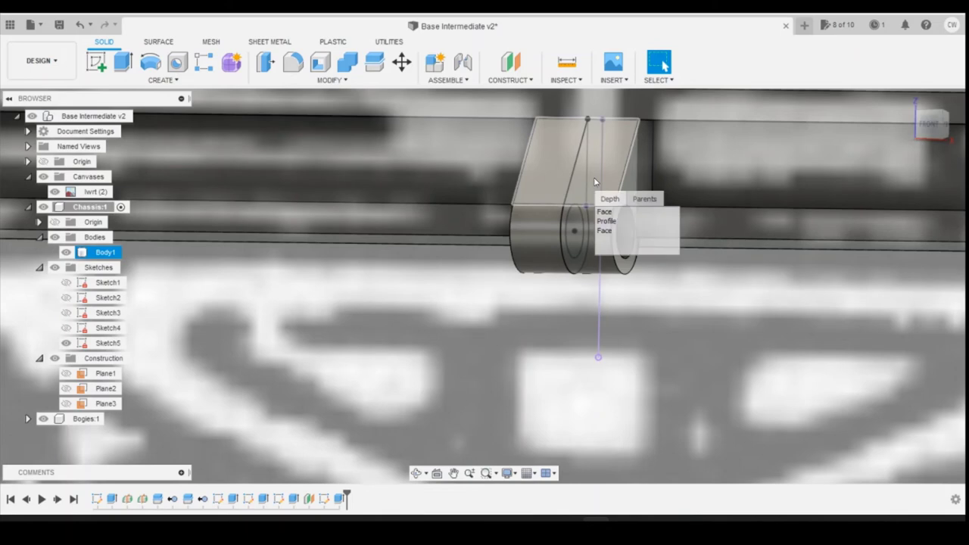
click(606, 220)
ctrl+click(580, 199)
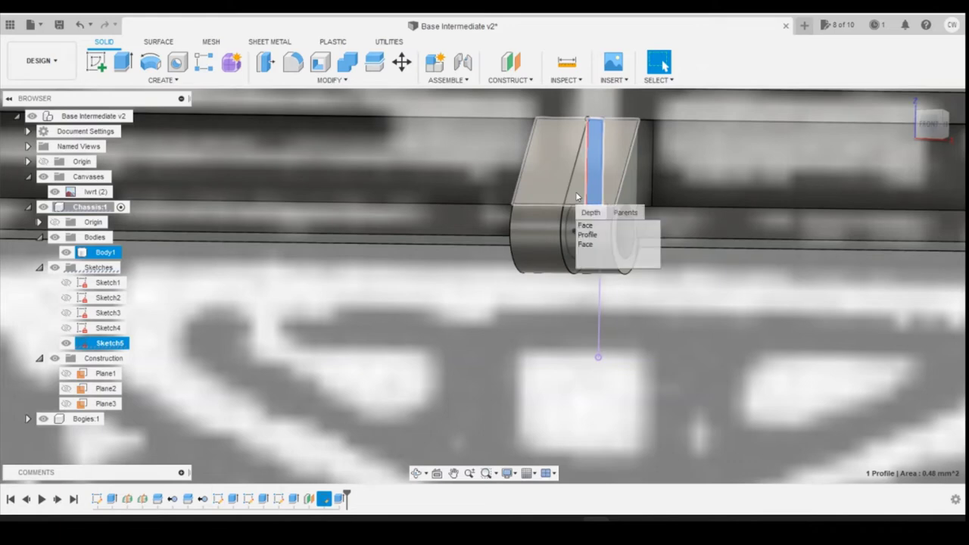
click(591, 238)
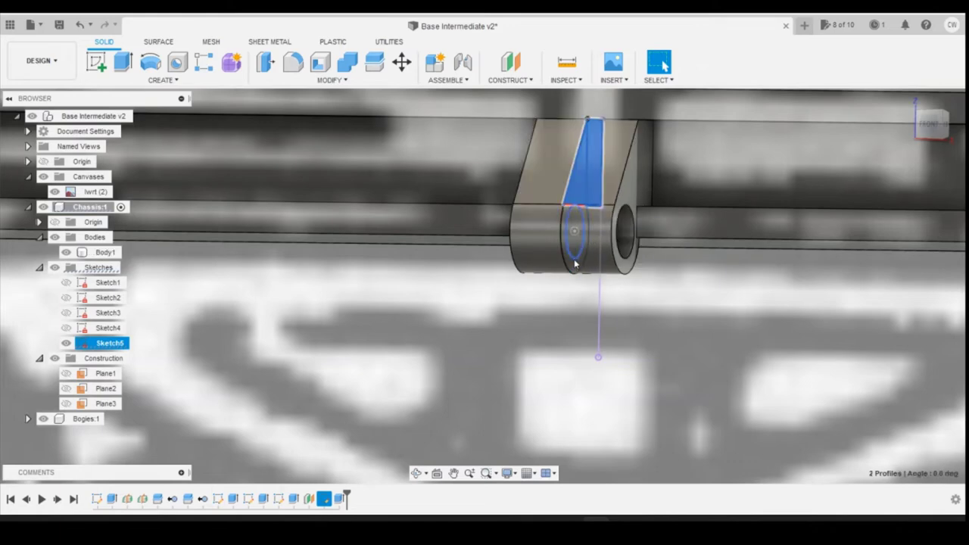
click(575, 269)
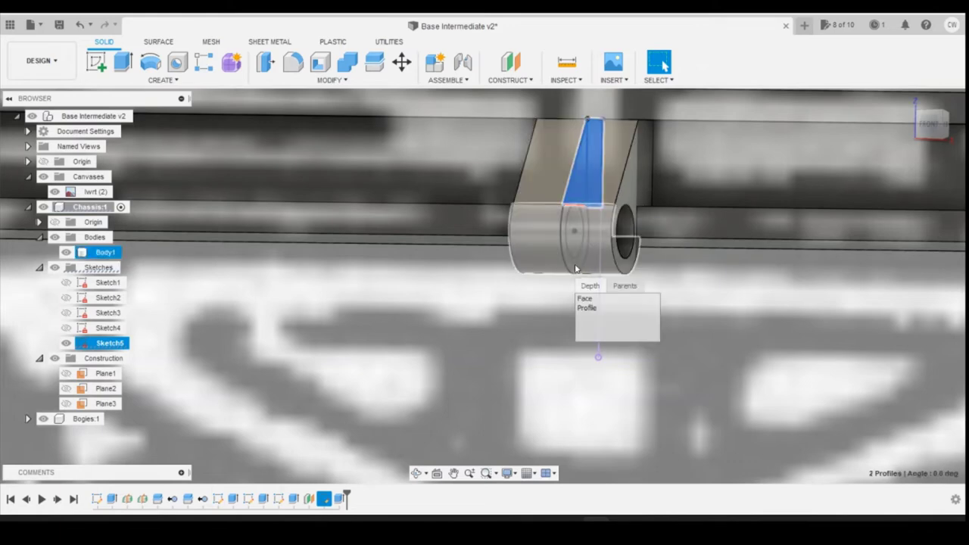
click(590, 308)
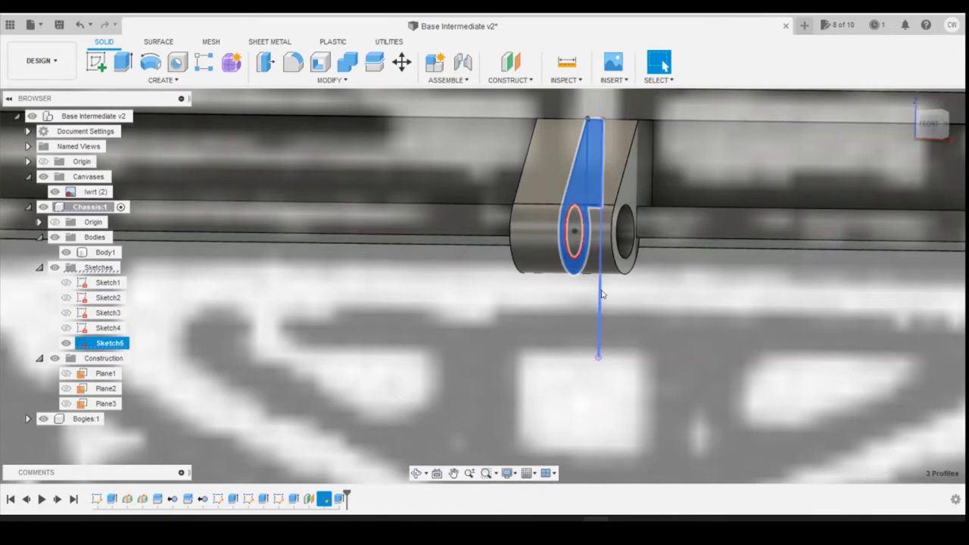
- Extrude the three selected profiles symmetrically as a cut through the middle of the bracket, splitting it into two lugs
right_click(585, 167)
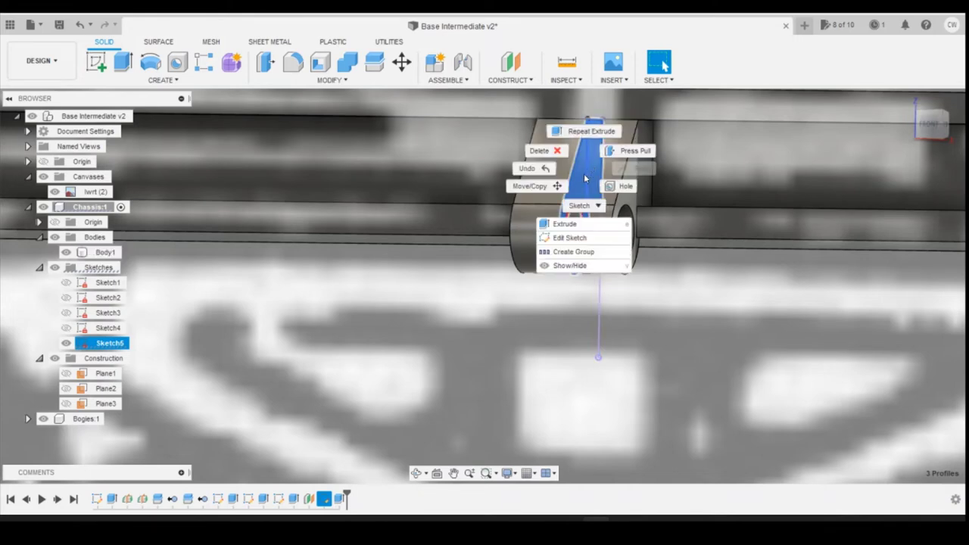
click(569, 223)
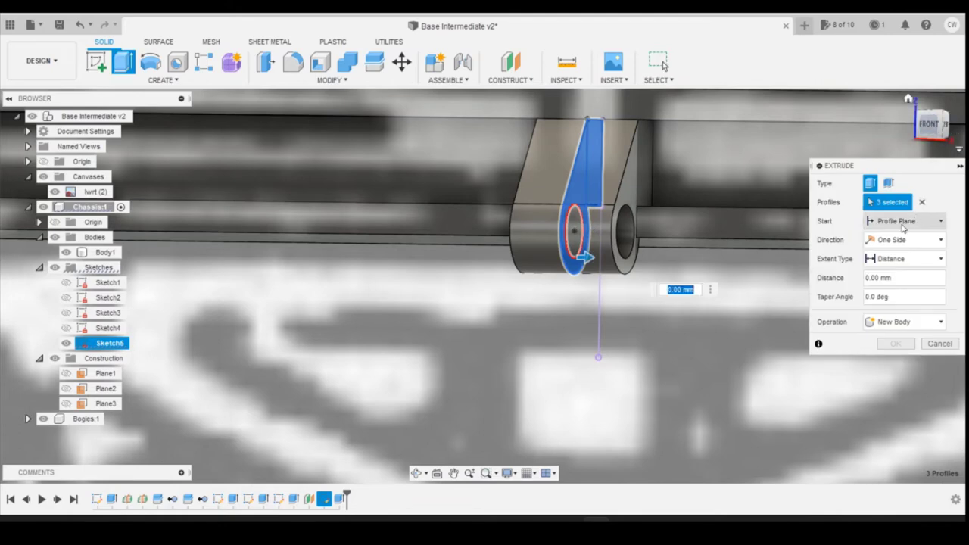
click(899, 221)
click(898, 237)
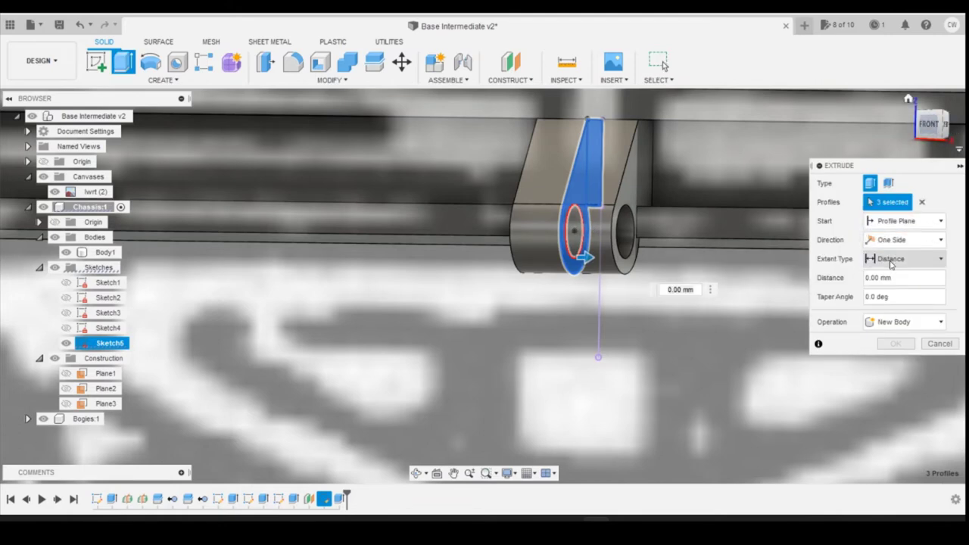
click(891, 241)
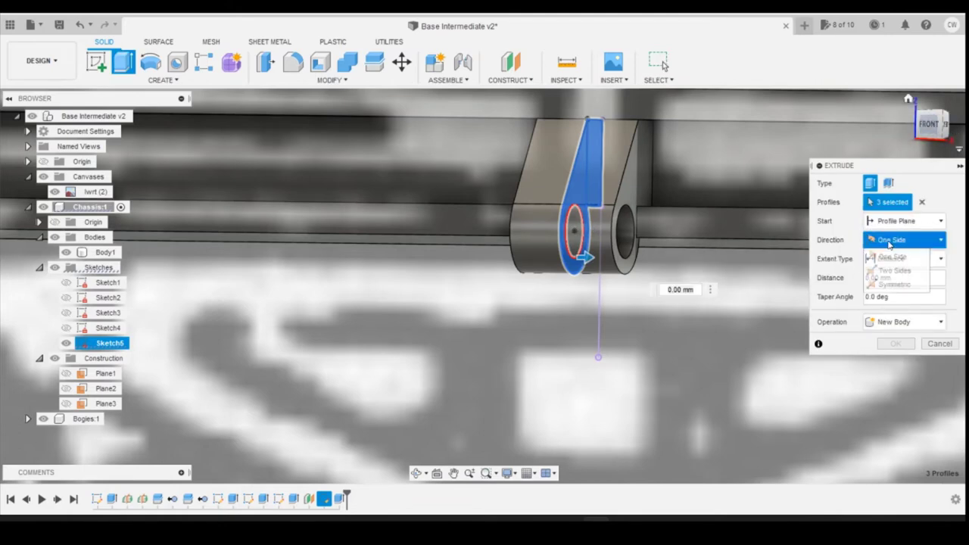
click(894, 282)
click(923, 125)
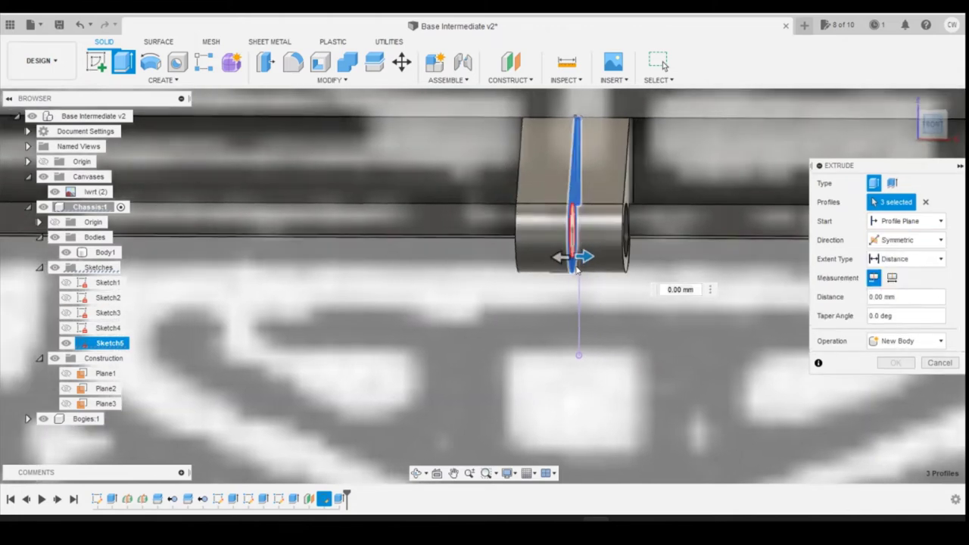
drag(583, 257, 609, 256)
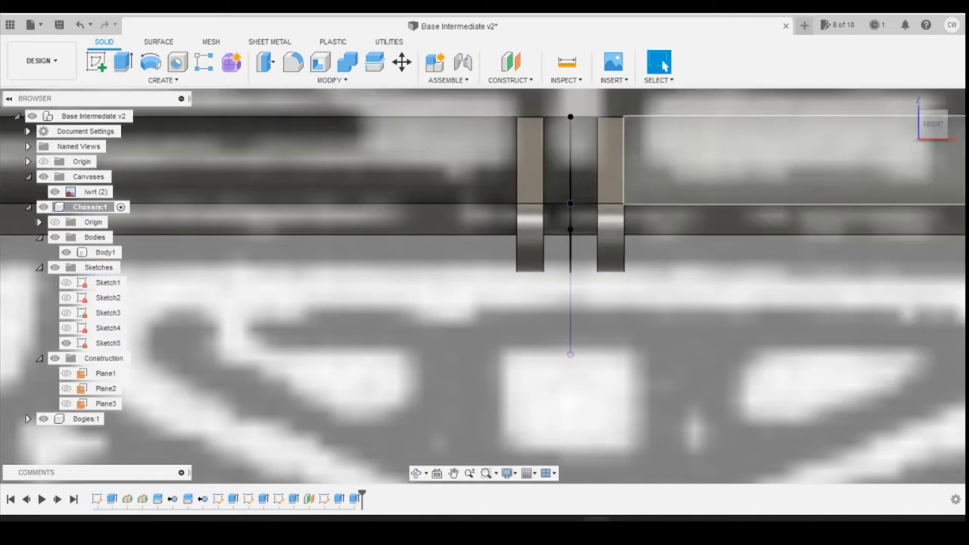
- Hide the bracket profile sketch, Sketch5, in the Chassis component
drag(932, 125, 912, 136)
click(65, 343)
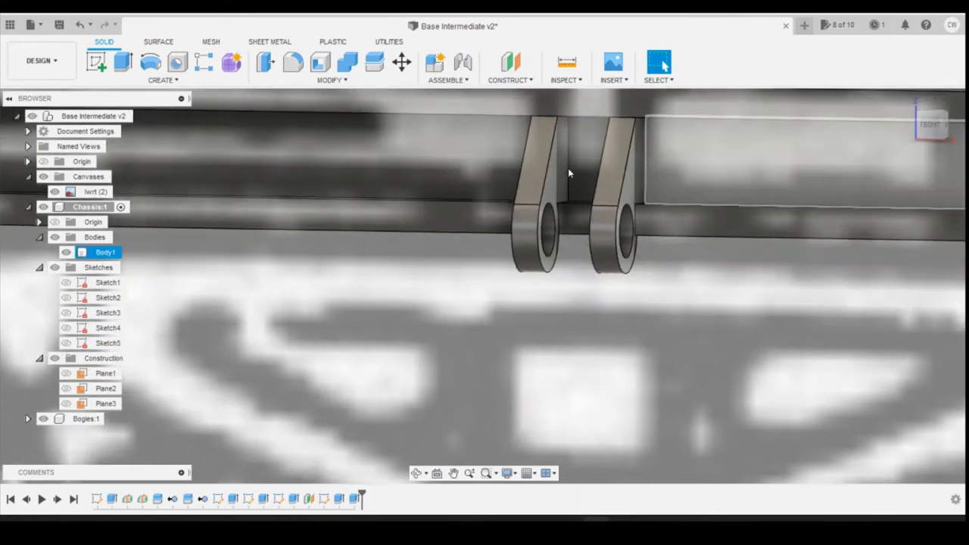
scroll(679, 243, down, 4)
scroll(738, 200, down, 6)
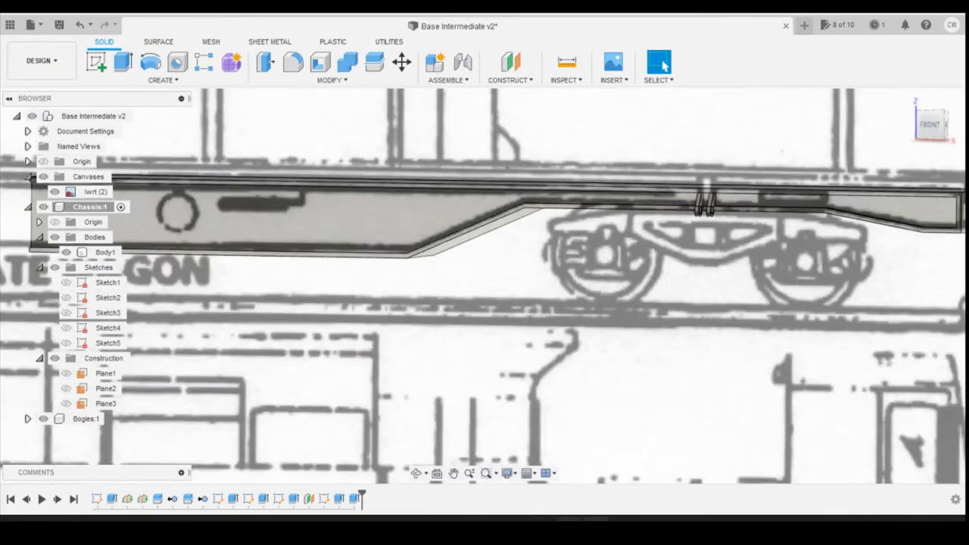
- Switch to the photo viewer and browse back through the wagon photos to examine the chassis side above the bogie
mouse_move(568, 519)
click(649, 495)
click(29, 277)
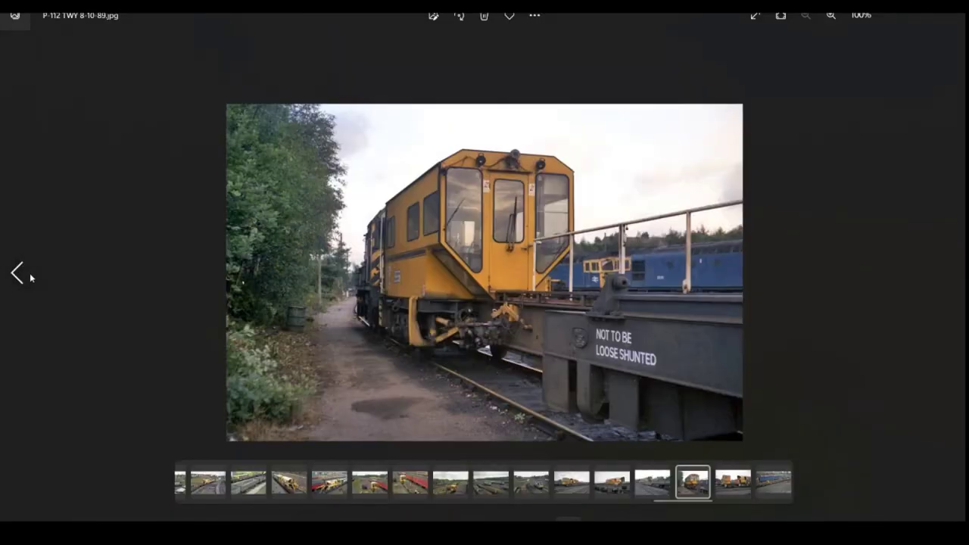
click(29, 277)
click(28, 277)
click(27, 277)
click(26, 277)
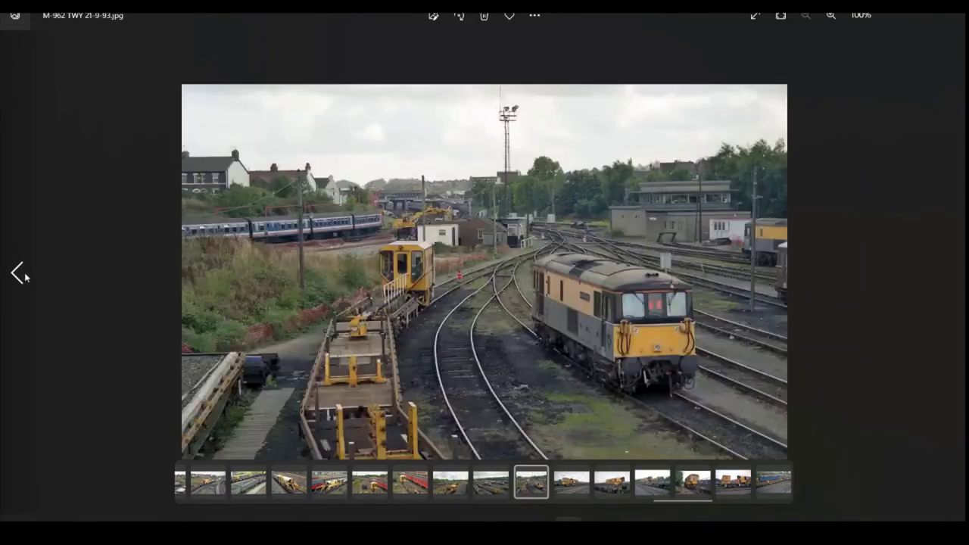
click(25, 277)
click(24, 277)
click(25, 277)
click(25, 277)
click(24, 277)
click(24, 277)
click(24, 277)
click(24, 277)
click(24, 277)
click(23, 277)
click(22, 278)
click(22, 277)
click(22, 277)
click(22, 277)
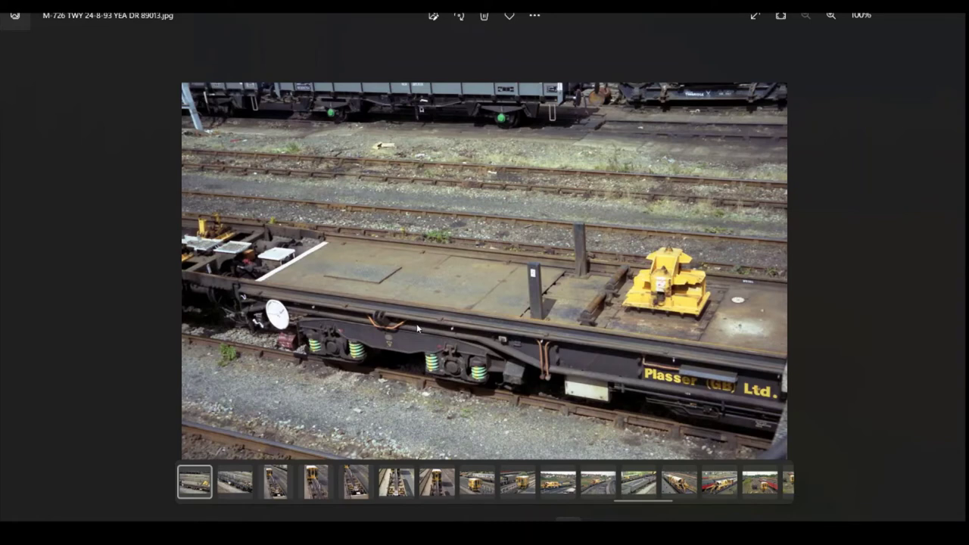
- Switch back to Fusion 360 and save a new version of the design with the description "User Saved"
mouse_move(595, 534)
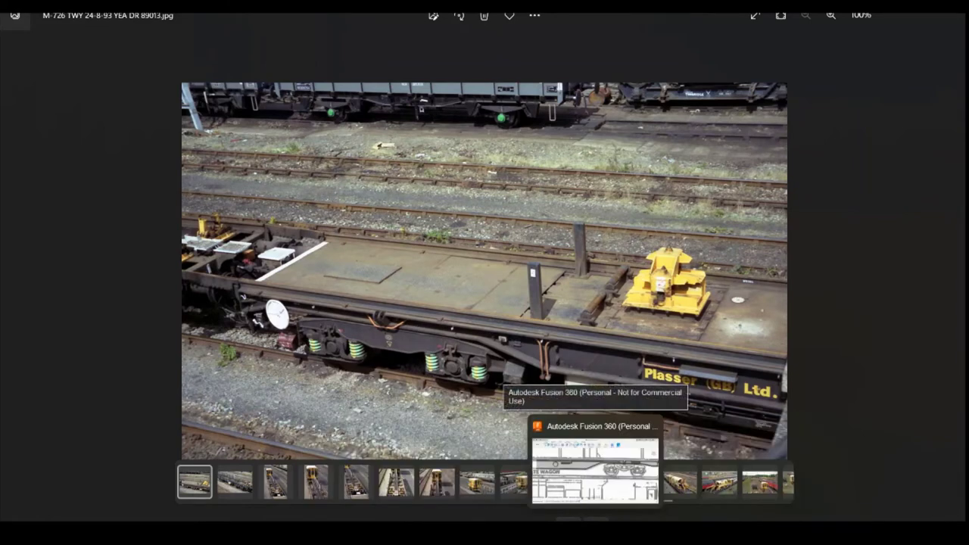
click(594, 462)
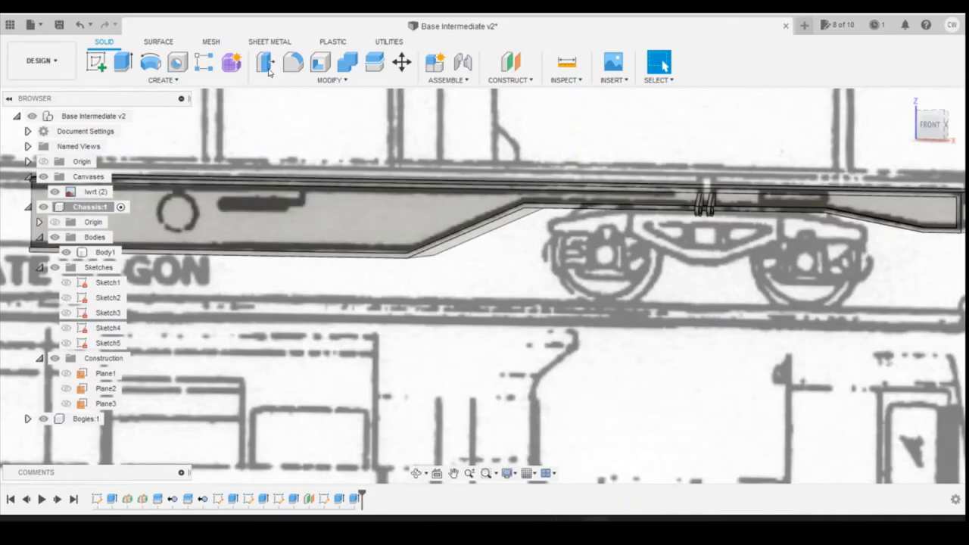
click(59, 25)
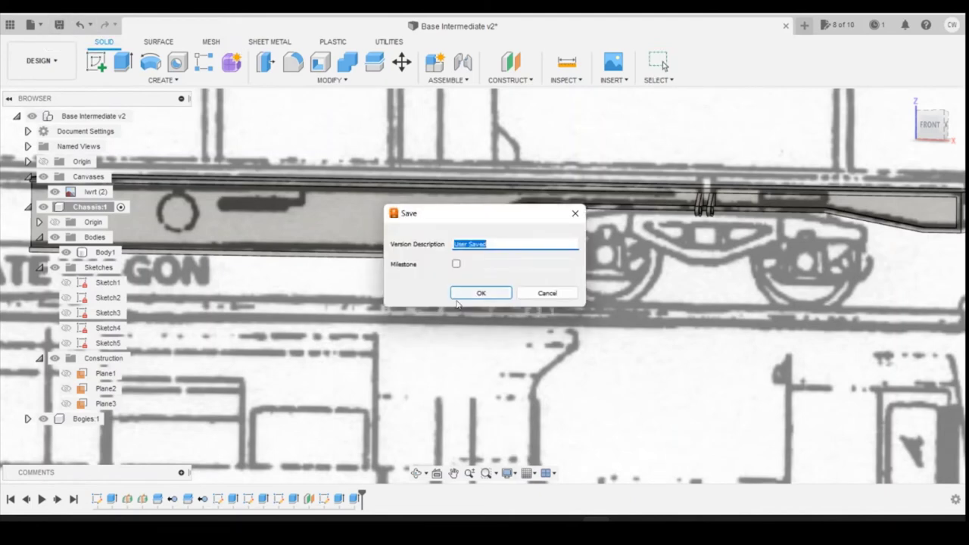
click(467, 295)
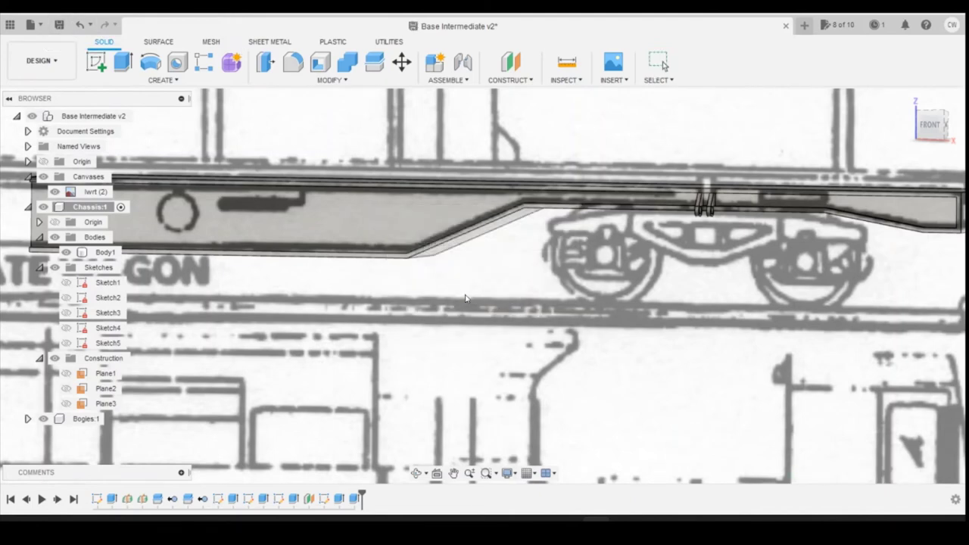
- Examine the wagon photos, including the tape-measured plate in 546.JPG, and compare them with the chassis in front view
key(alt+Tab)
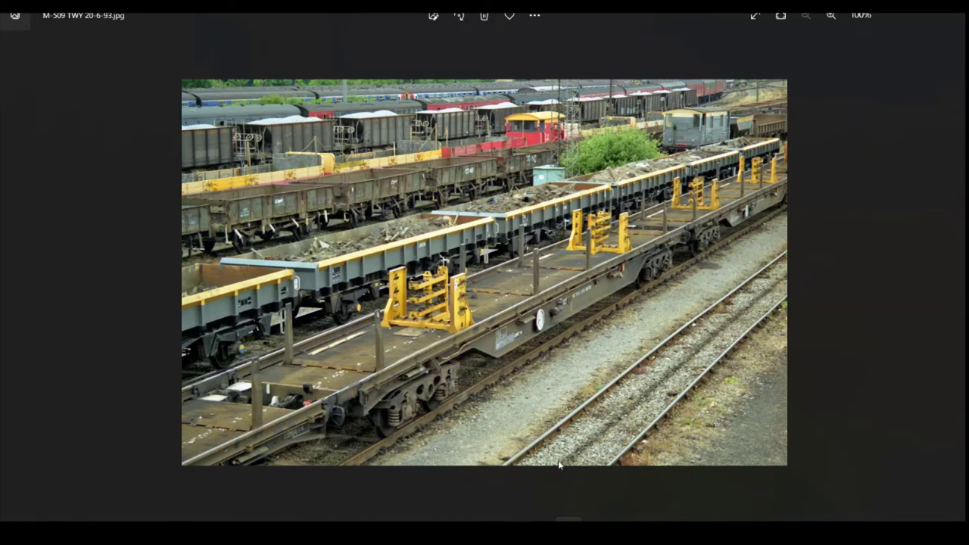
mouse_move(568, 530)
click(769, 465)
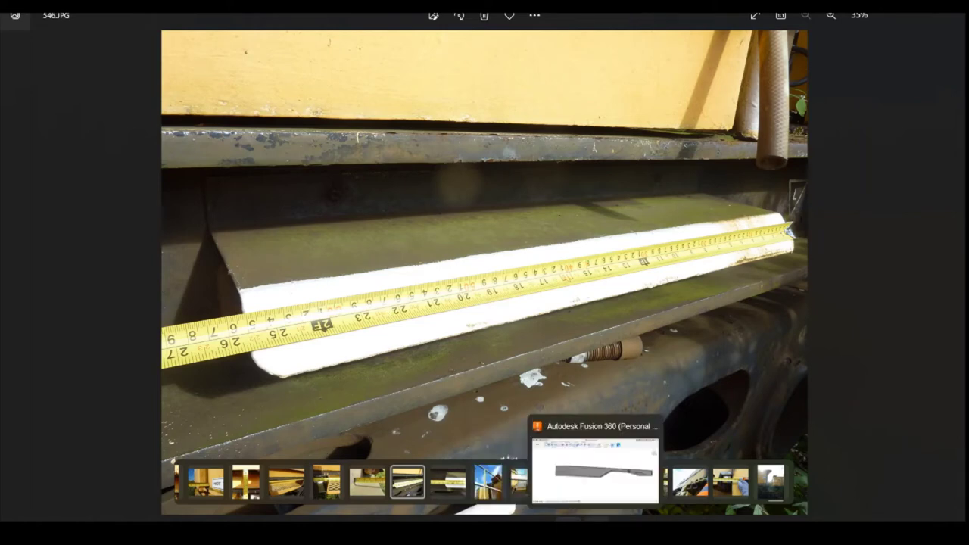
click(594, 529)
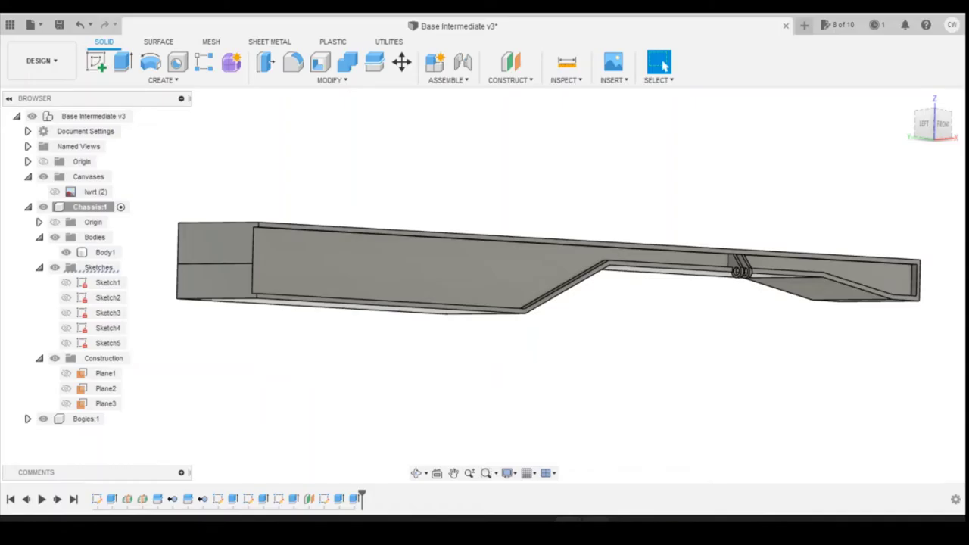
click(941, 125)
click(618, 480)
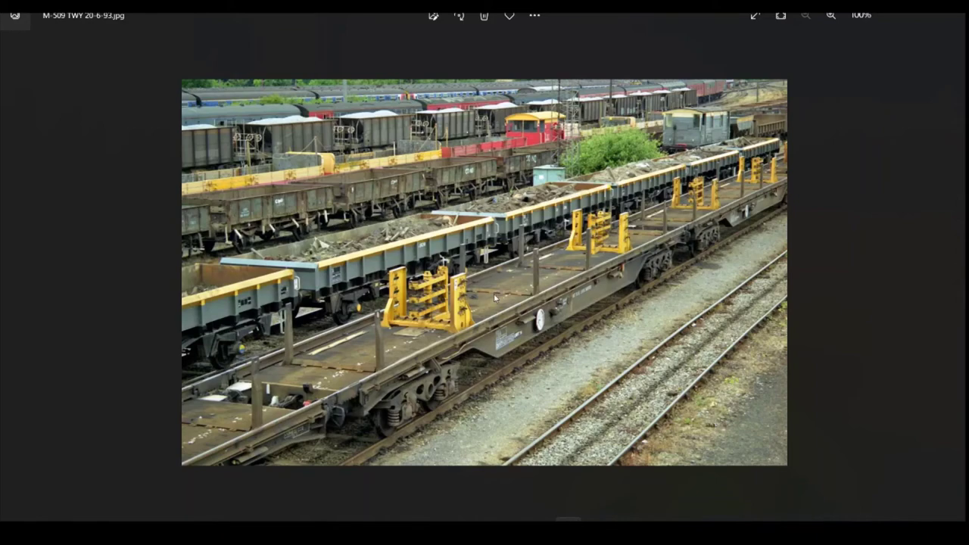
click(594, 530)
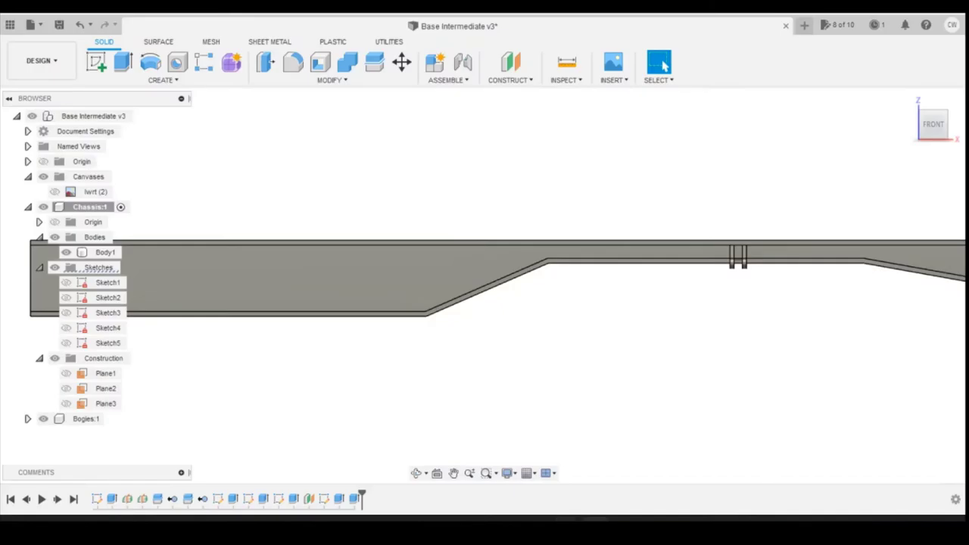
- Show the lwrt (2) drawing canvas again and compare it with the chassis around the bogie bracket
click(54, 192)
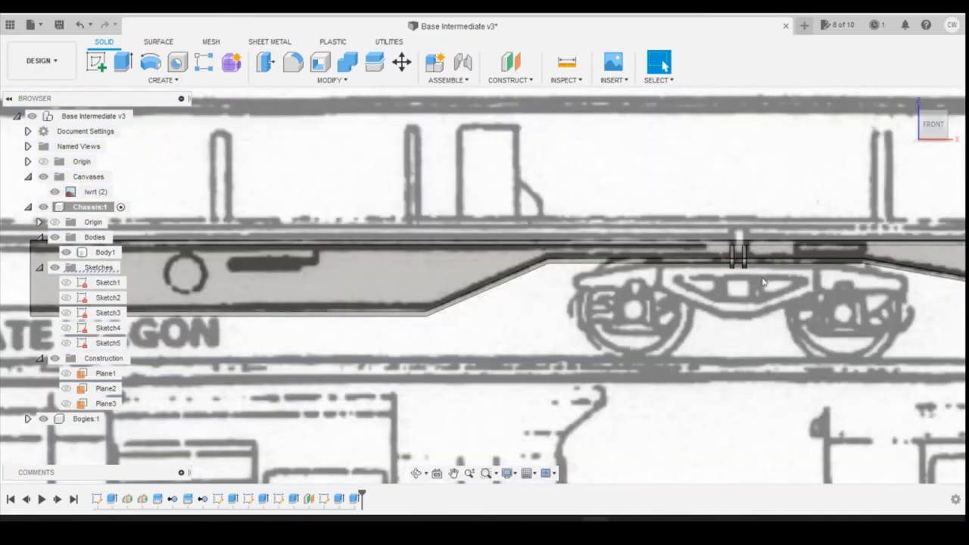
scroll(425, 221, up, 3)
click(424, 227)
scroll(454, 216, down, 5)
scroll(530, 208, up, 6)
scroll(570, 202, down, 1)
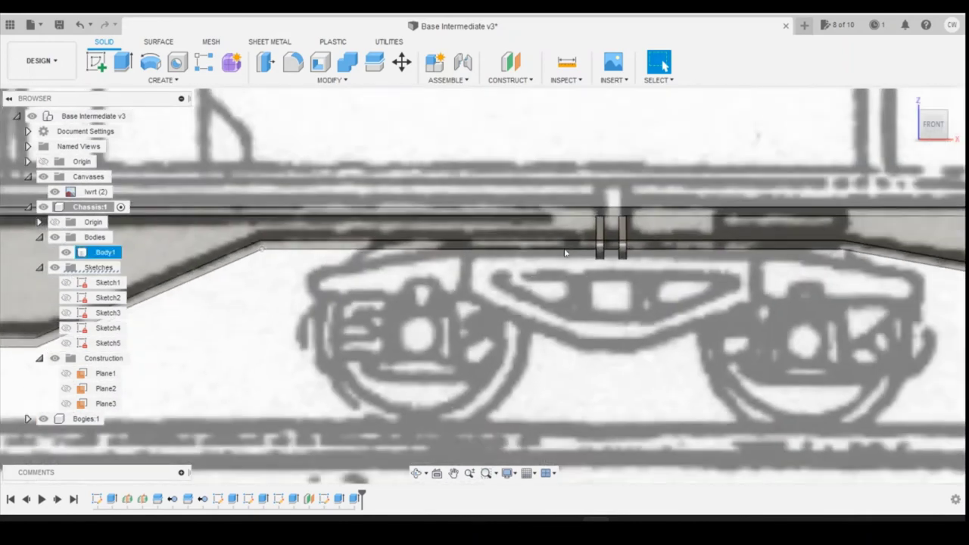
scroll(571, 202, up, 5)
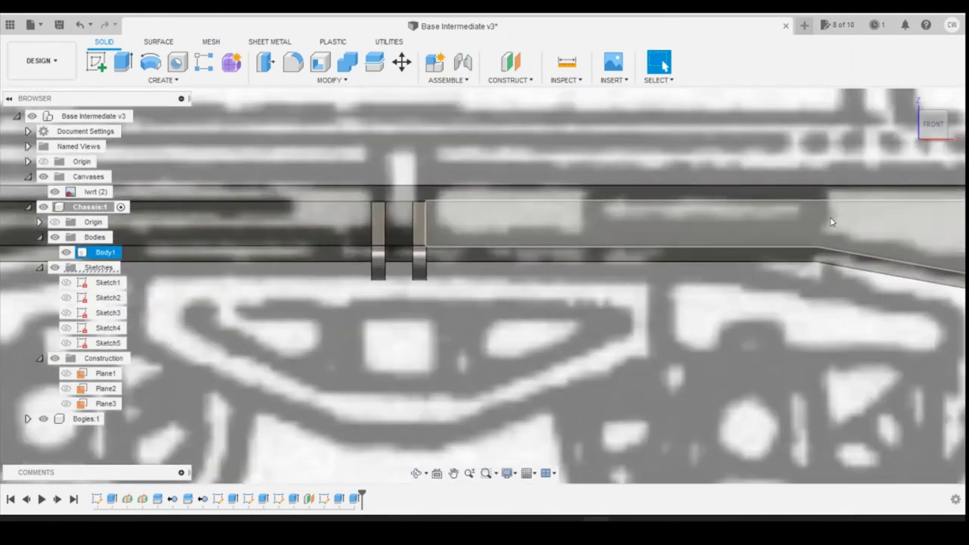
- Create a sketch on the chassis's recessed side face, beside the bogie bracket
click(275, 149)
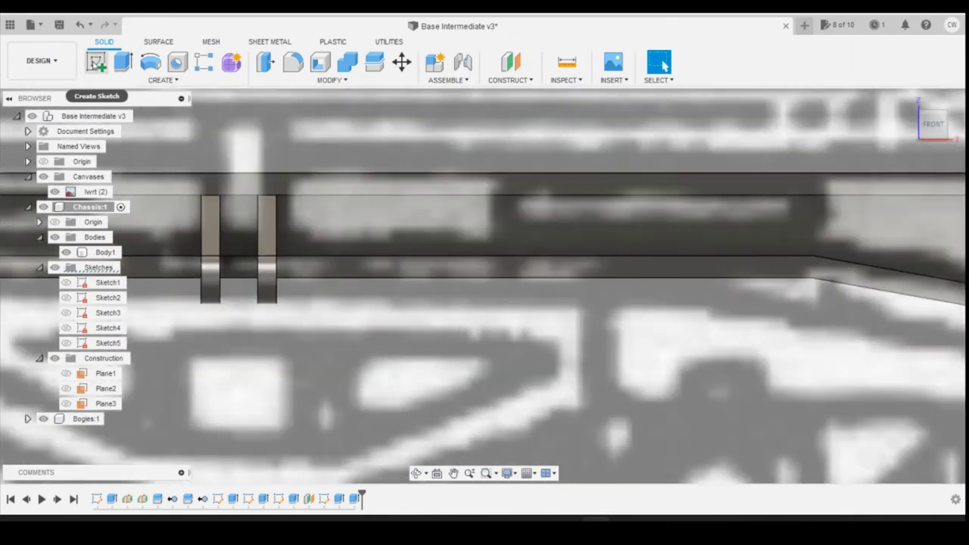
click(96, 63)
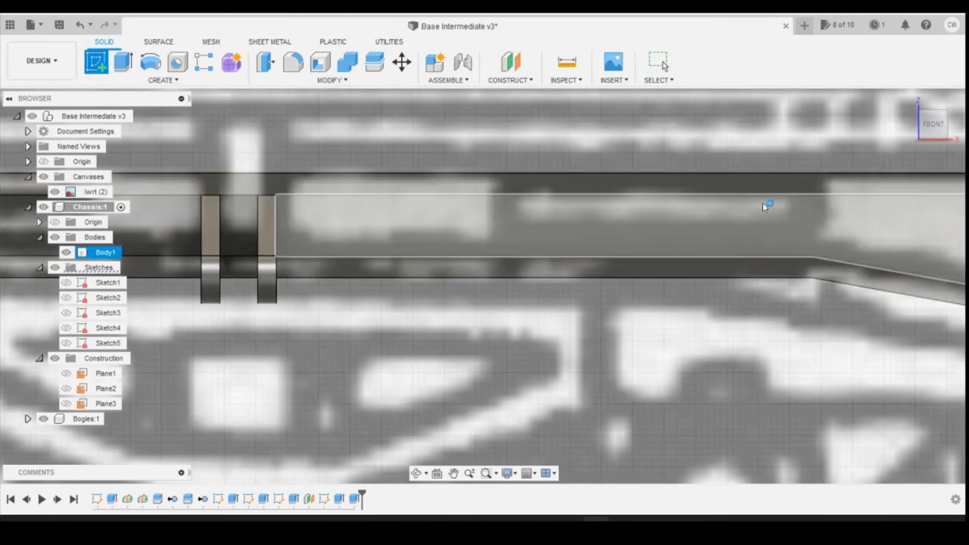
click(726, 203)
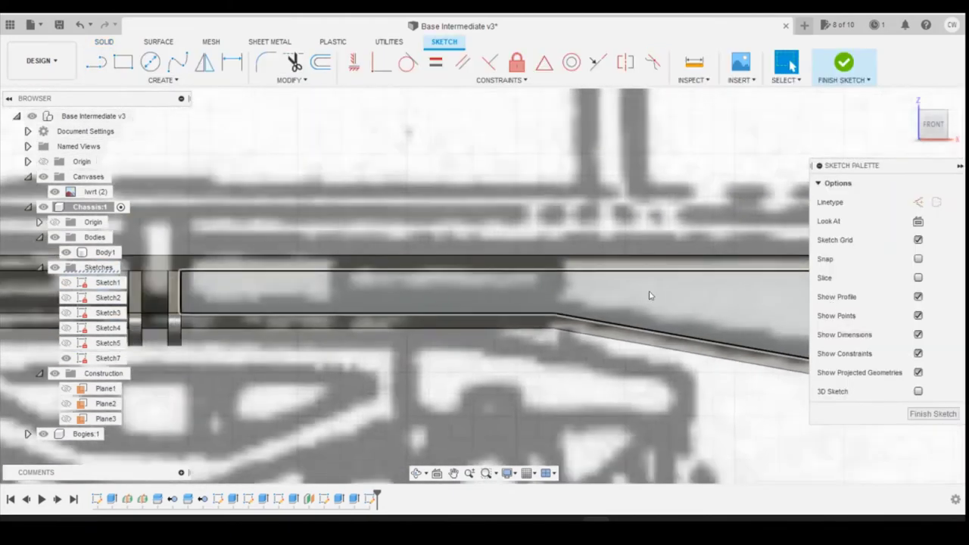
- Start a corner rectangle at the plate's upper corner in the drawing, and check the tape-measured plate in 546.JPG for its size
key(r)
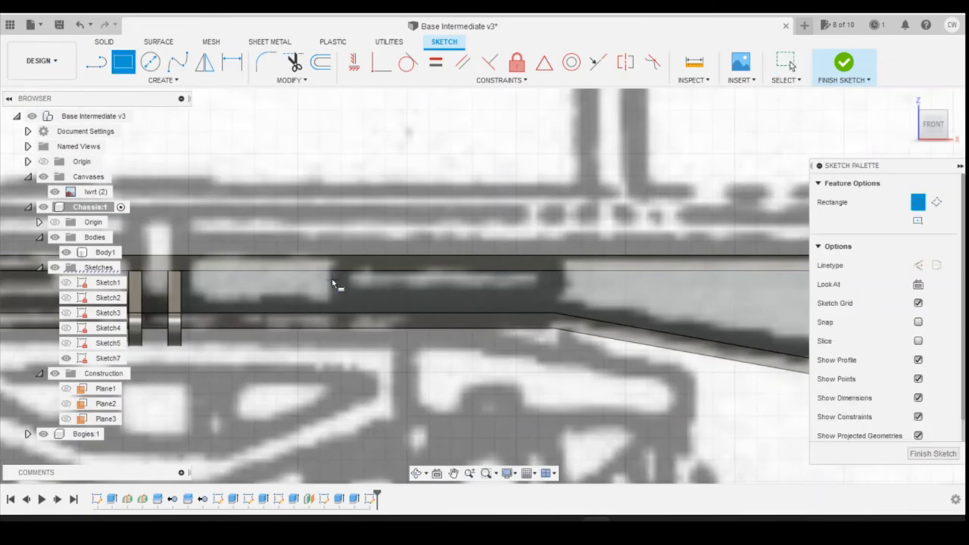
scroll(345, 283, up, 5)
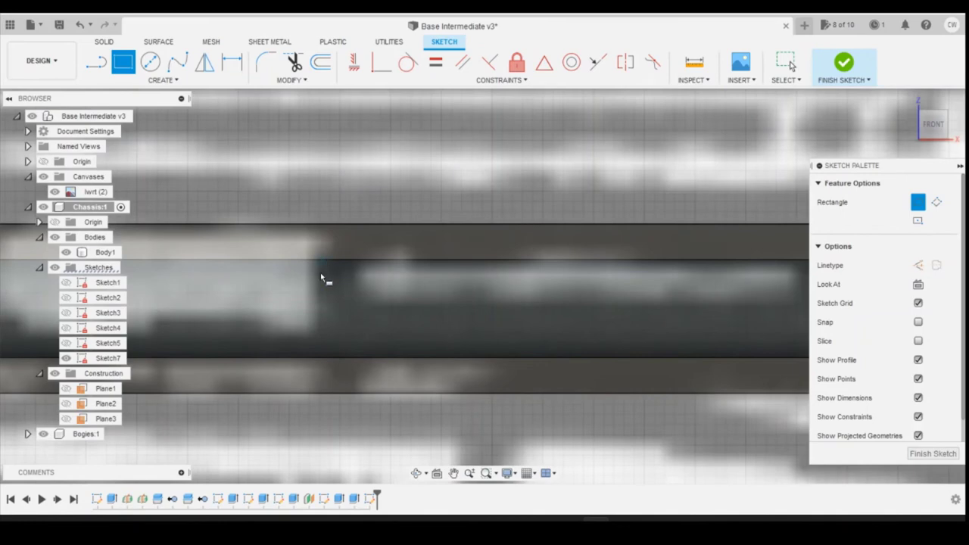
click(318, 276)
scroll(288, 295, down, 5)
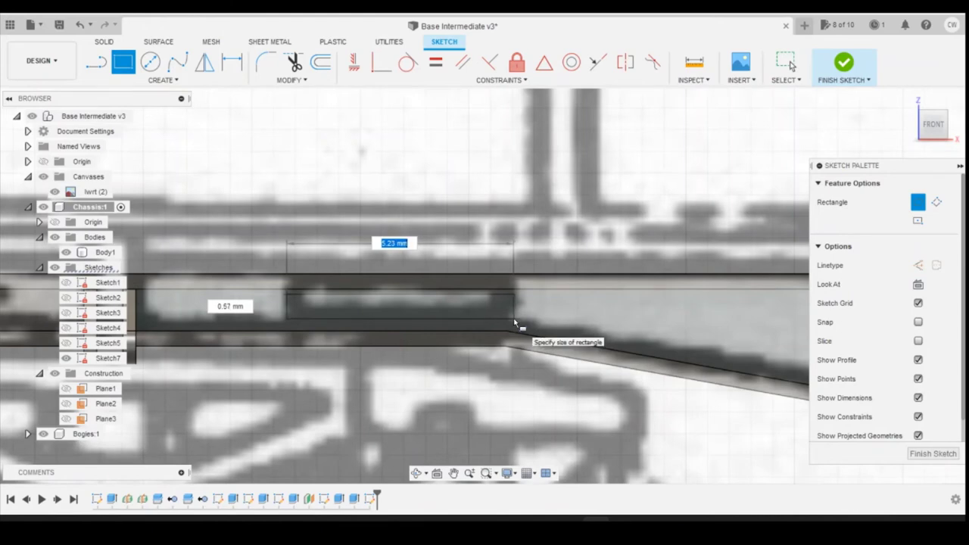
key(alt+Tab)
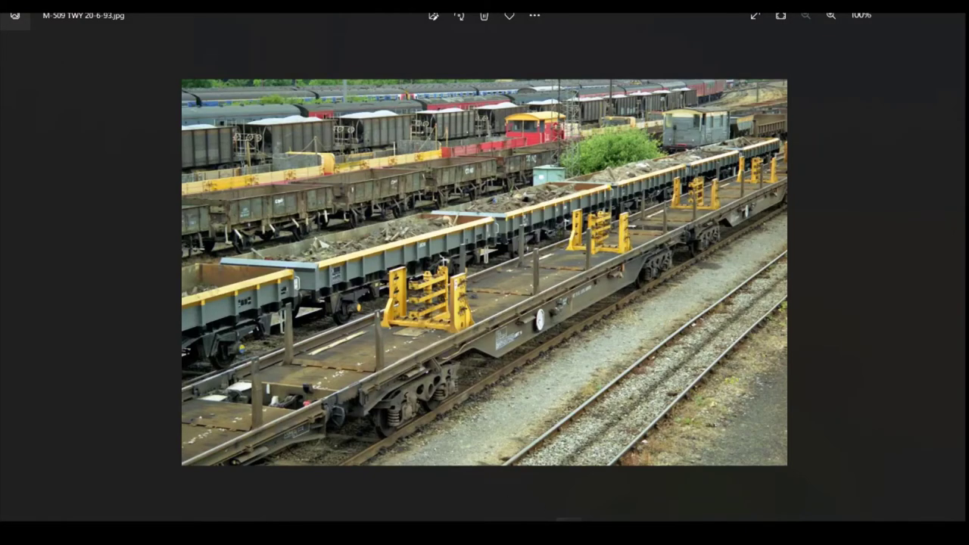
mouse_move(568, 530)
click(770, 465)
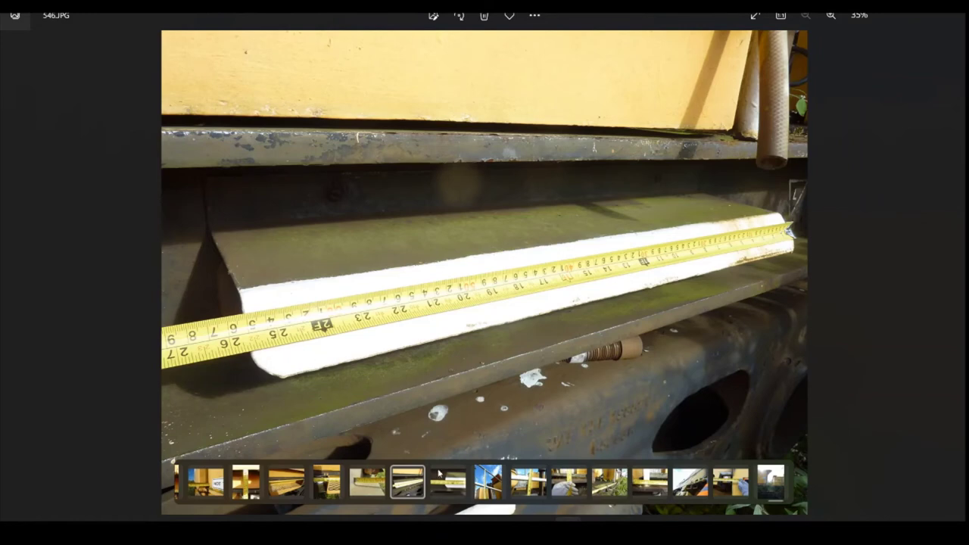
mouse_move(594, 530)
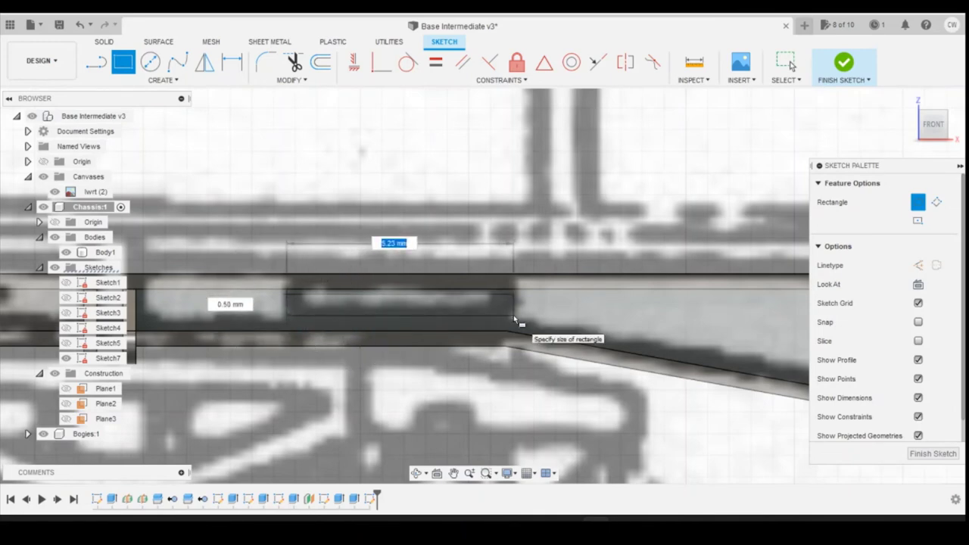
- Size the plate rectangle to 650/148 mm long and 0.6 mm high and complete it
text(60)
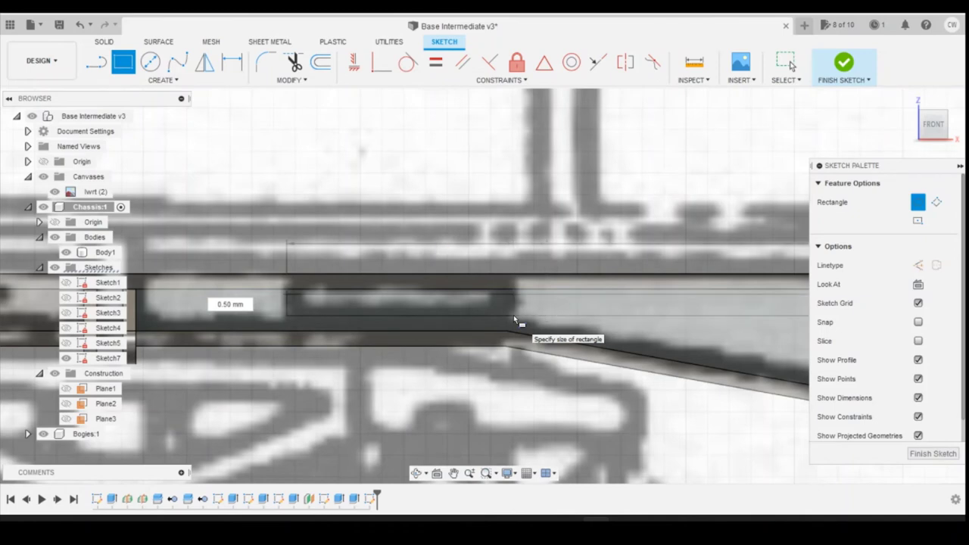
key(Tab)
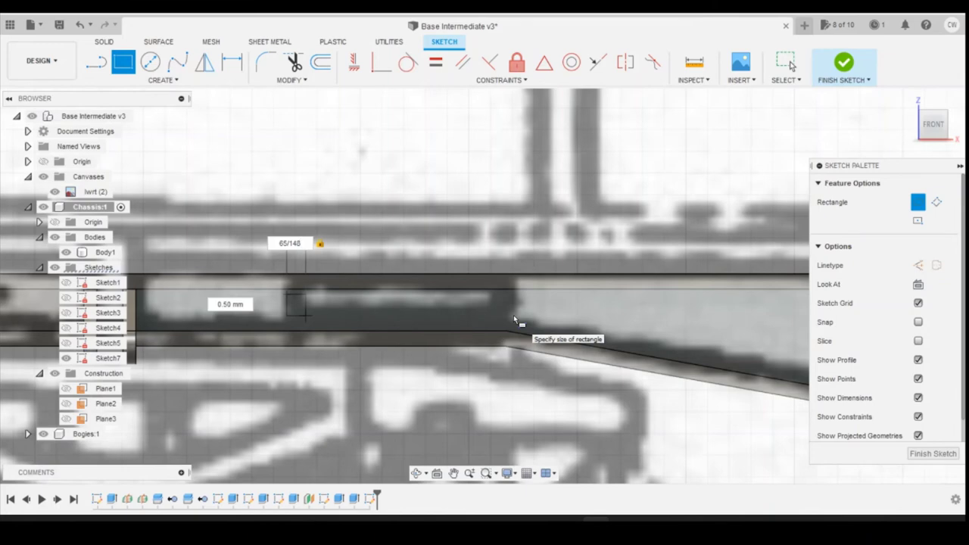
key(Return)
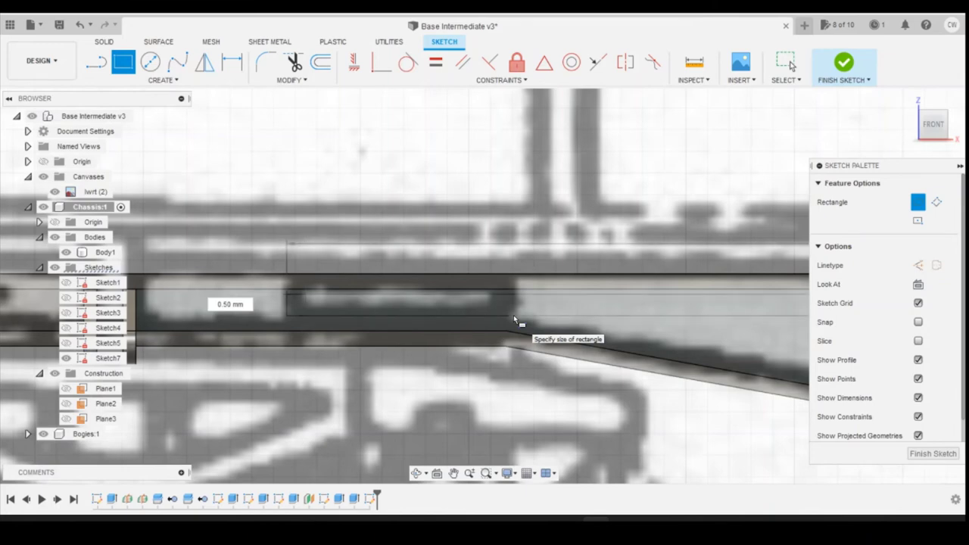
text(8)
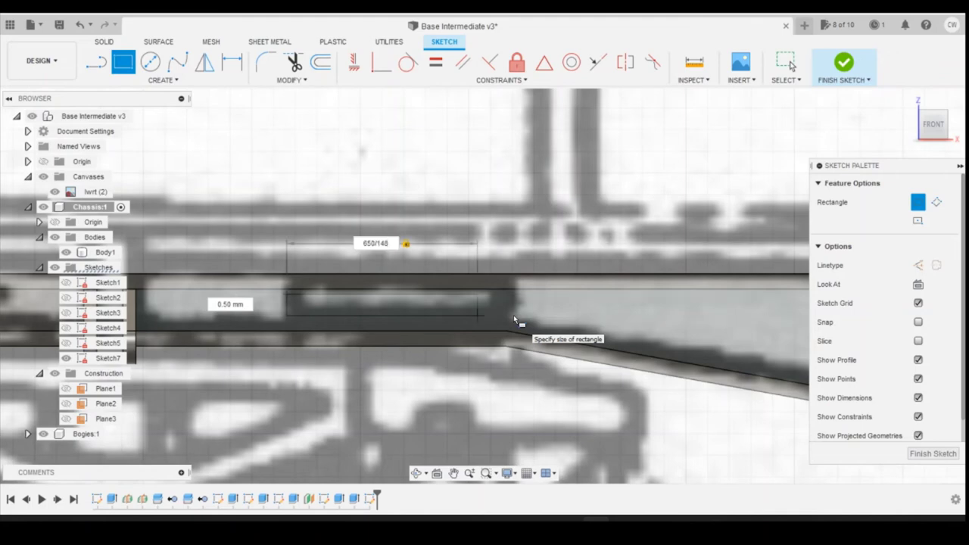
key(Tab)
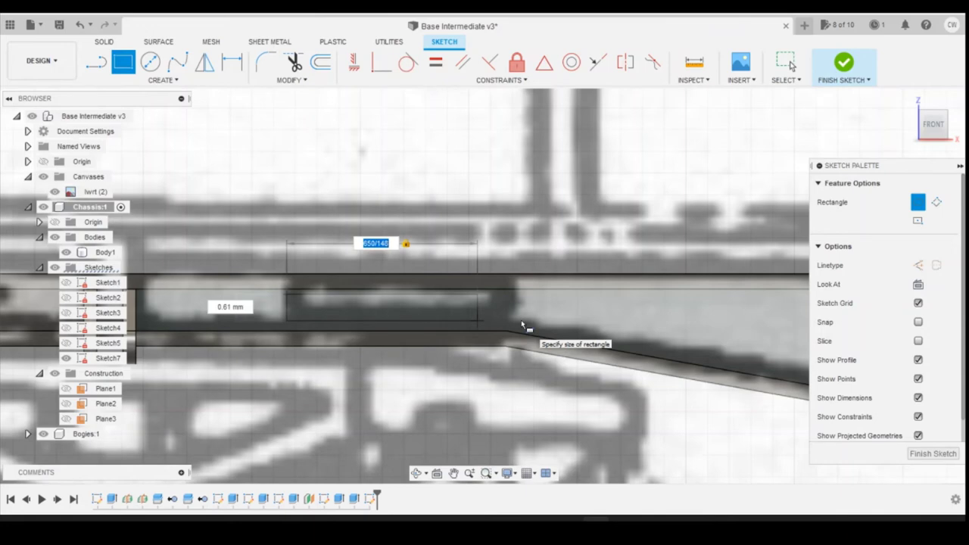
key(Tab)
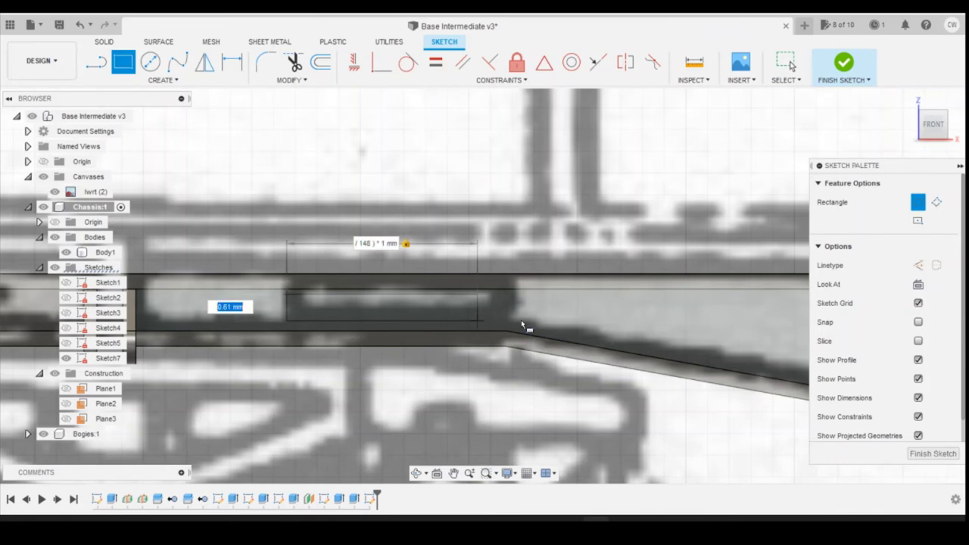
text(0.6)
key(Tab)
key(Return)
key(Escape)
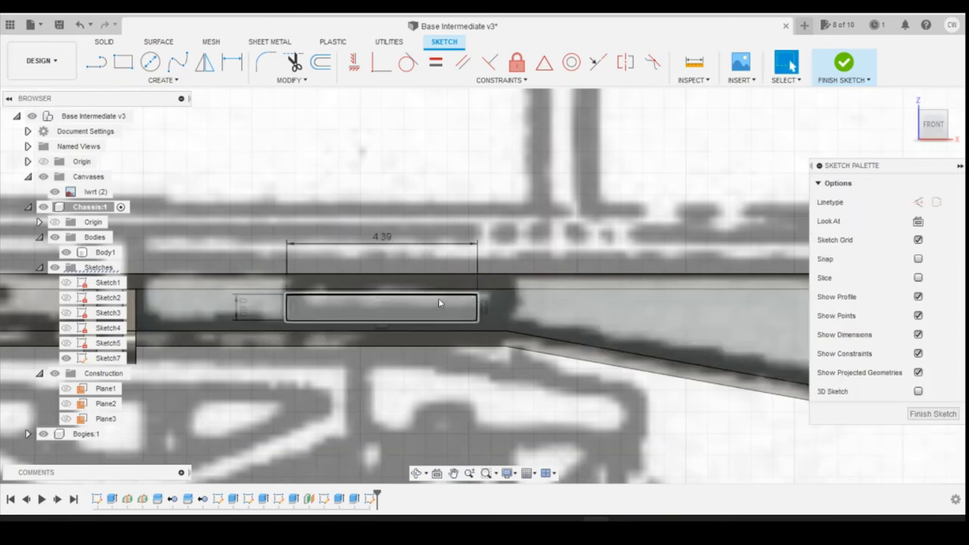
- Dimension the rectangle's upper corner nearest the chassis end 11 mm horizontally from the chassis's end corner
key(d)
scroll(47, 355, down, 2)
scroll(355, 342, up, 3)
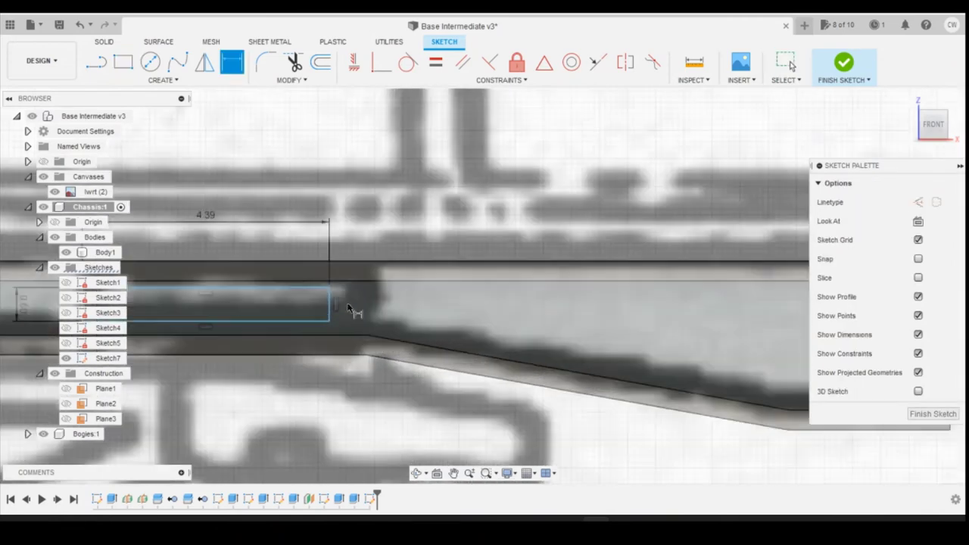
click(330, 289)
scroll(330, 290, down, 2)
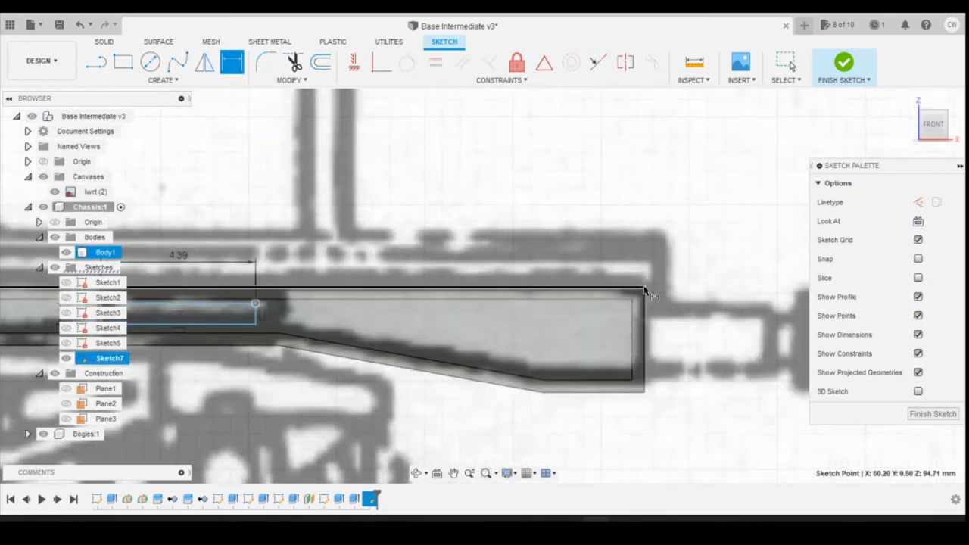
click(644, 287)
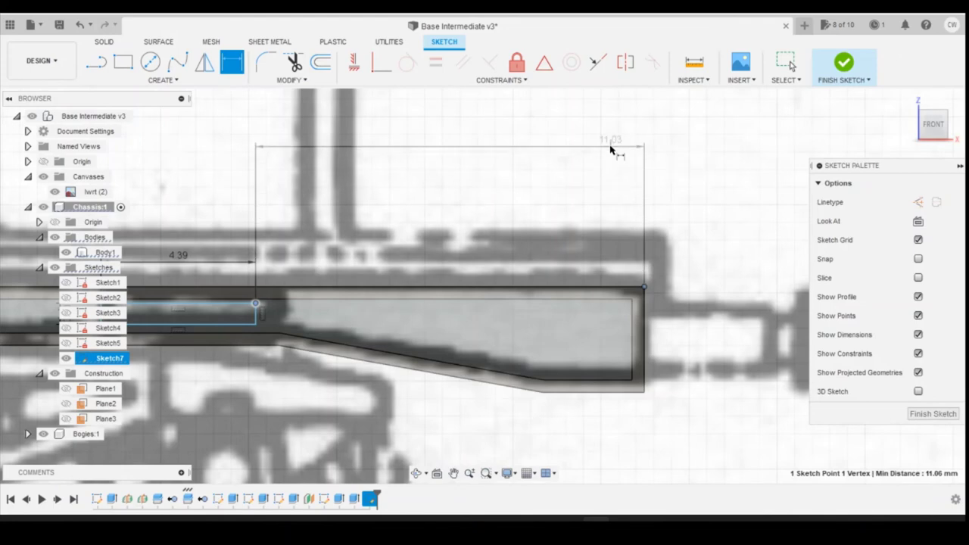
click(610, 150)
text(11)
key(Return)
- Recheck the plate in 546.JPG and dimension the rectangle's upper corner 0.2 mm below the recess's upper edge
scroll(359, 326, down, 2)
scroll(358, 325, up, 3)
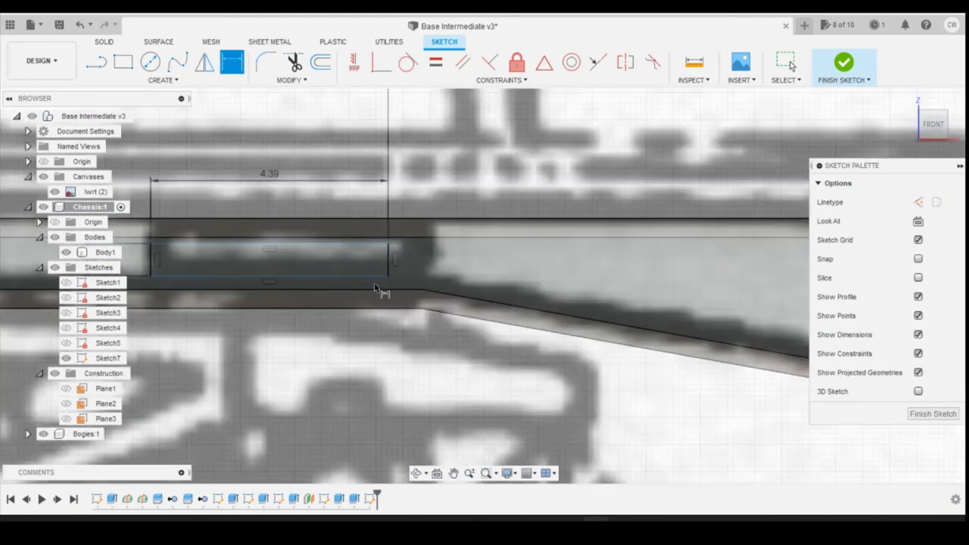
mouse_move(568, 518)
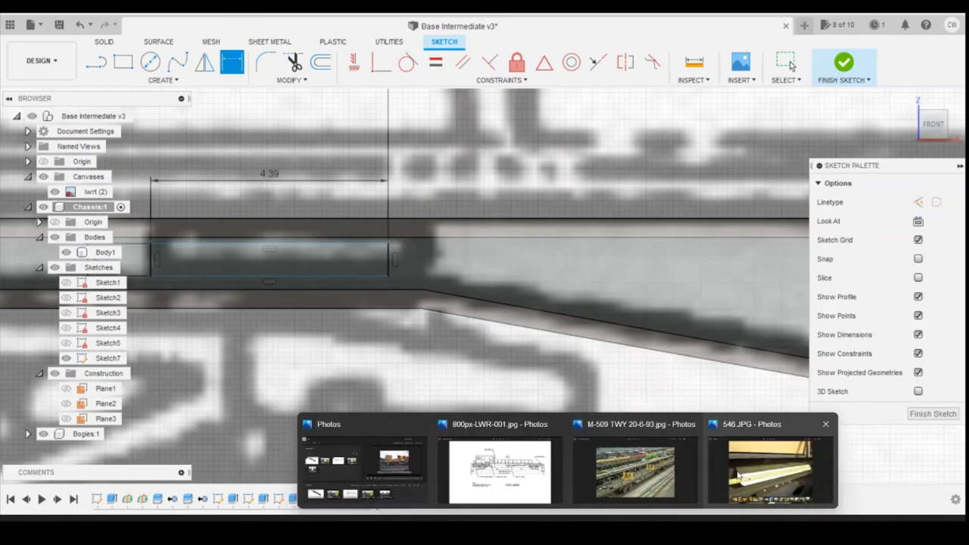
click(768, 471)
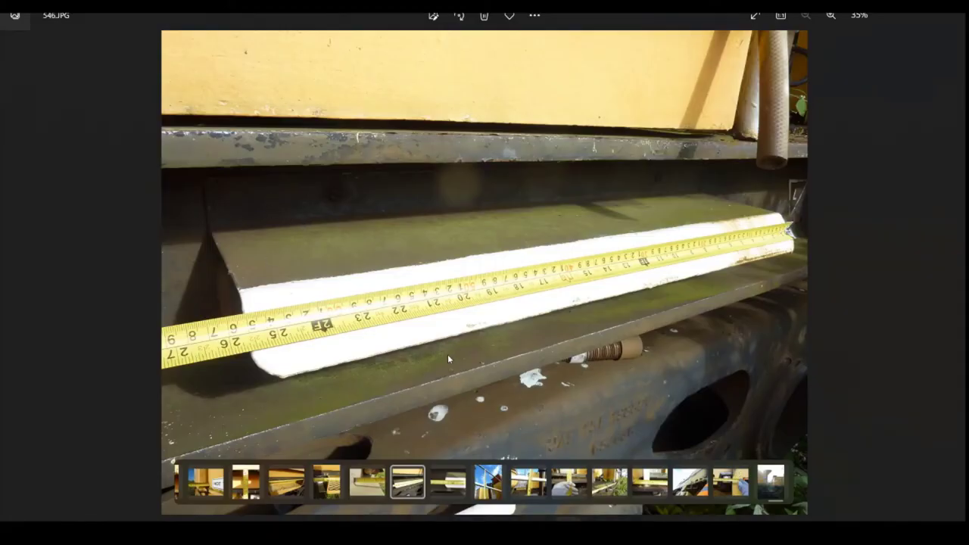
mouse_move(564, 519)
click(596, 518)
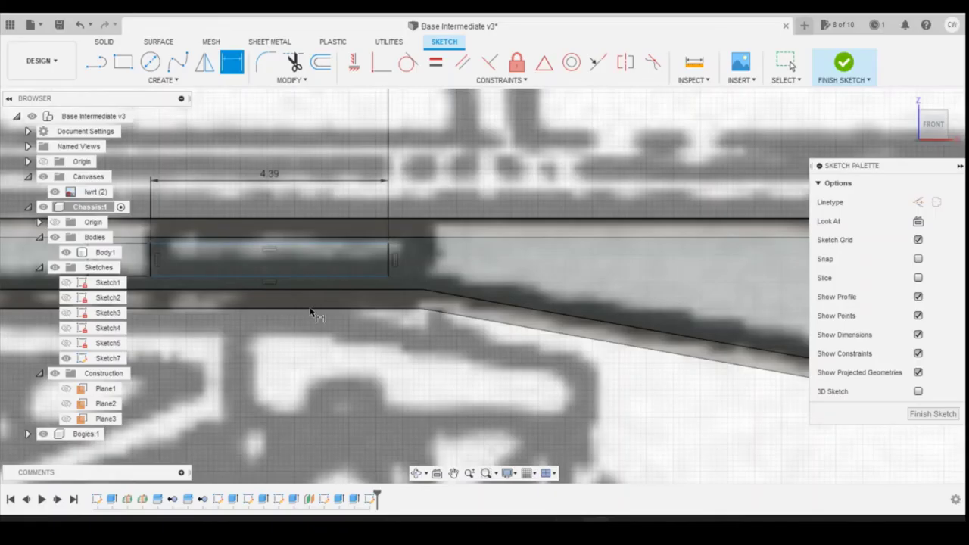
click(389, 244)
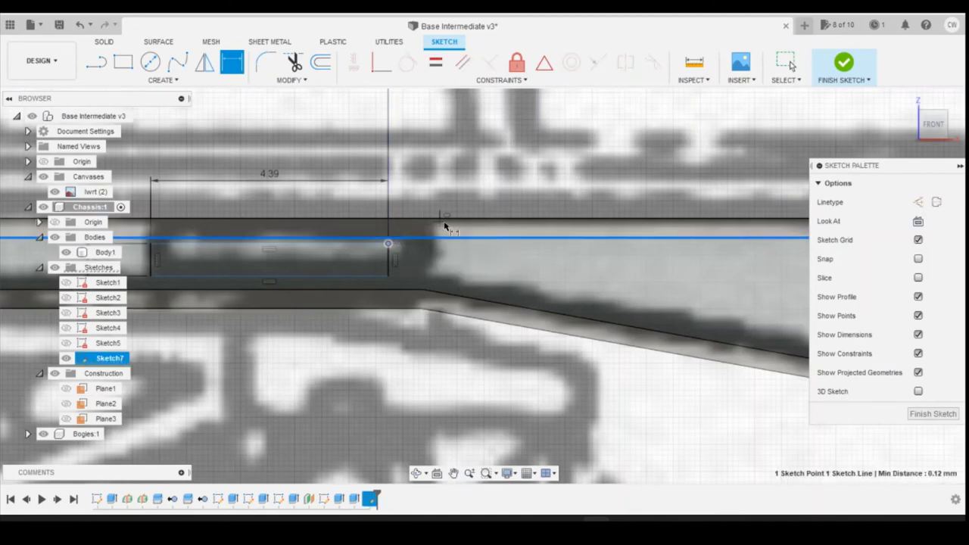
click(519, 254)
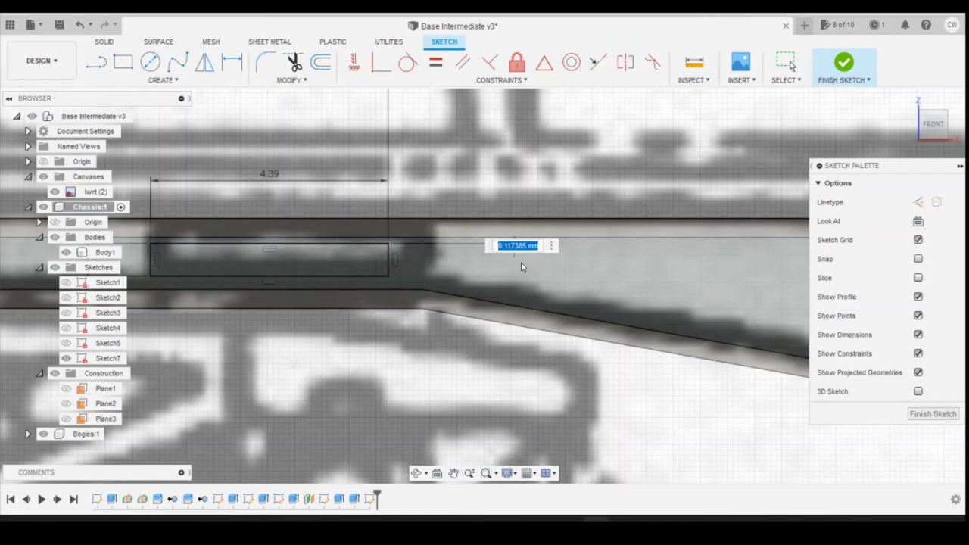
text(0.2)
key(Return)
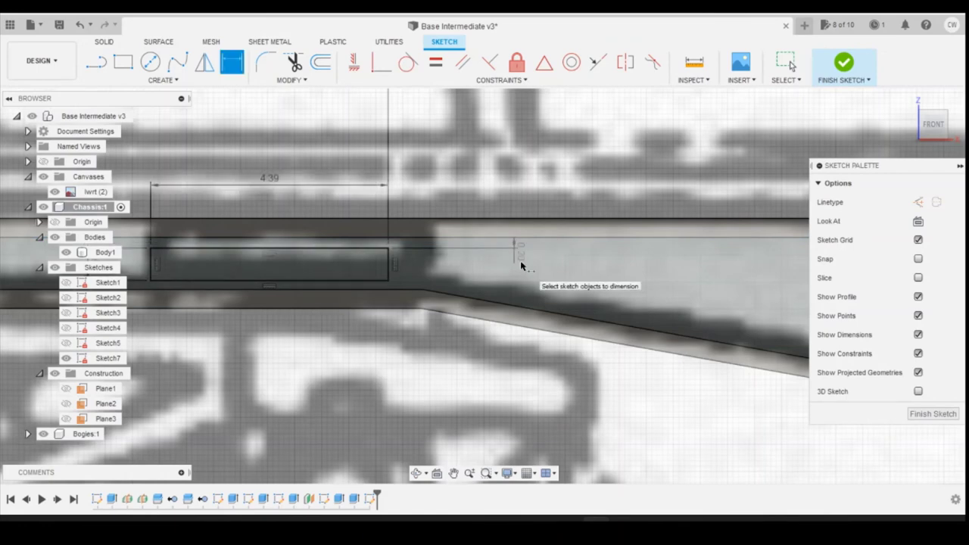
key(Escape)
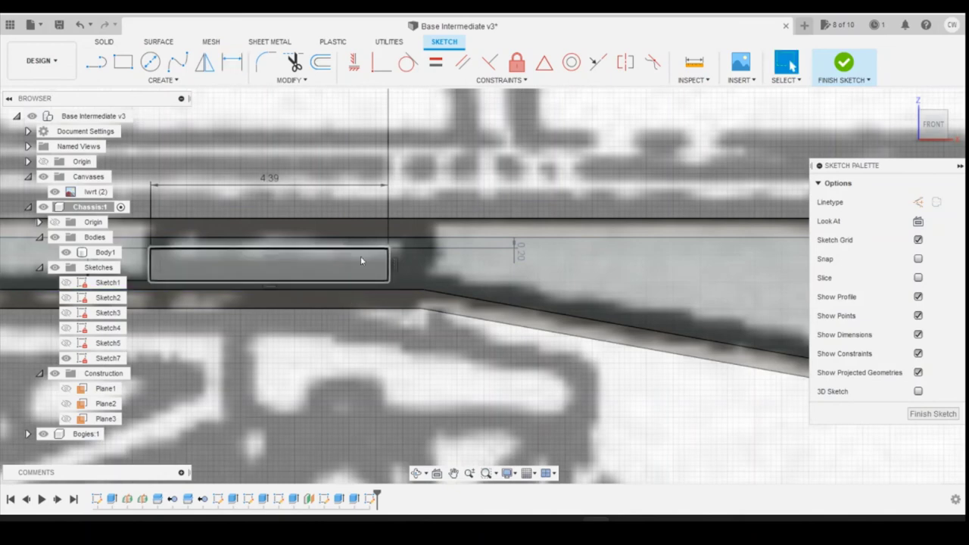
- Set up an extrusion of the plate rectangle 0.5 mm outward from the recessed side face
right_click(331, 263)
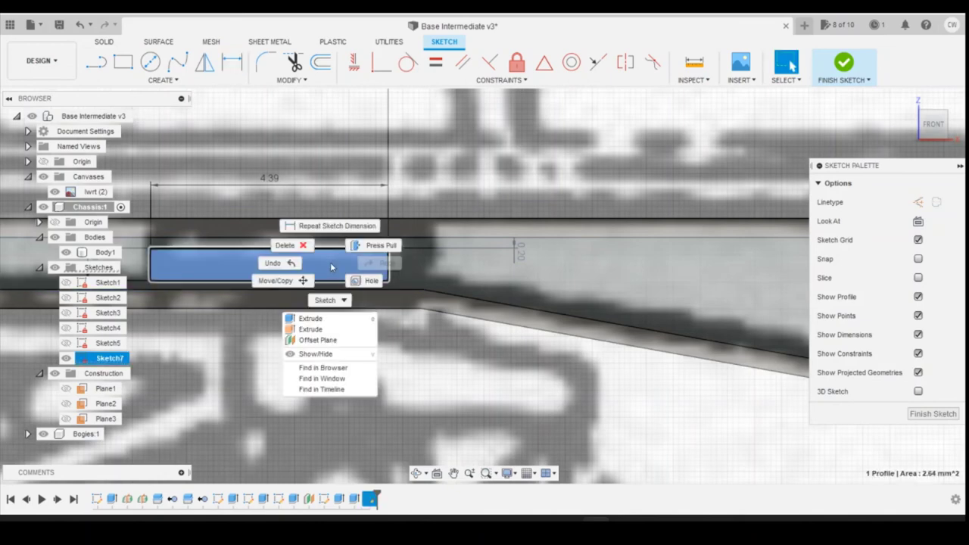
click(322, 319)
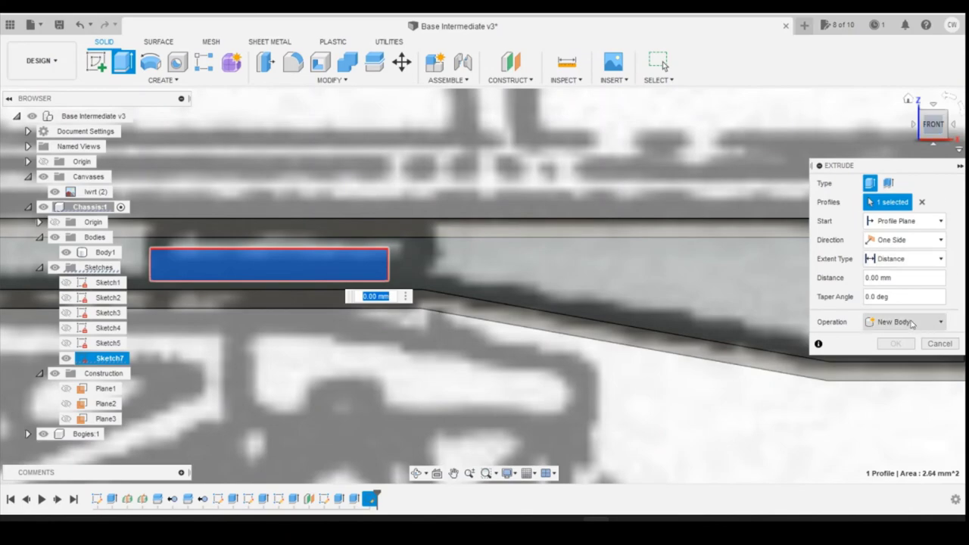
click(919, 111)
shift+middle_drag(356, 299, 404, 326)
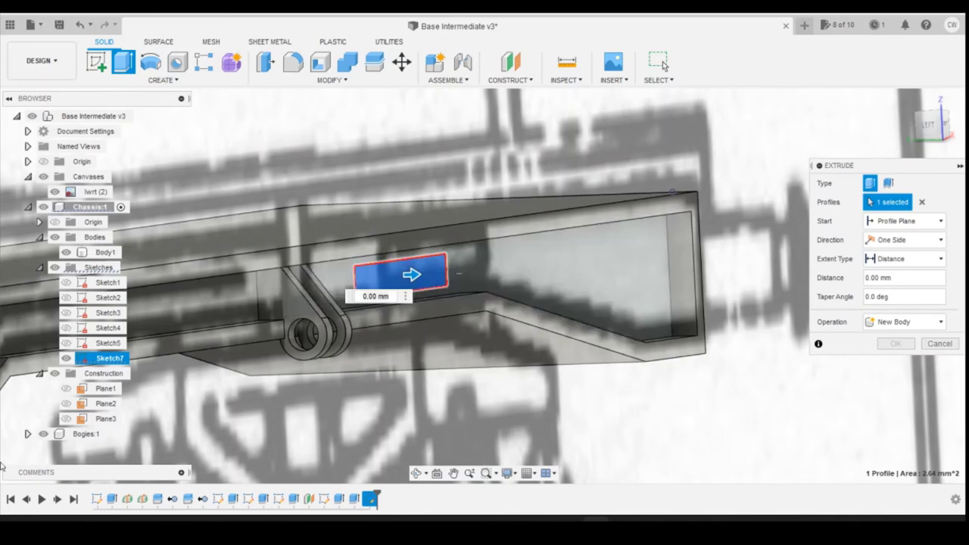
drag(413, 273, 436, 273)
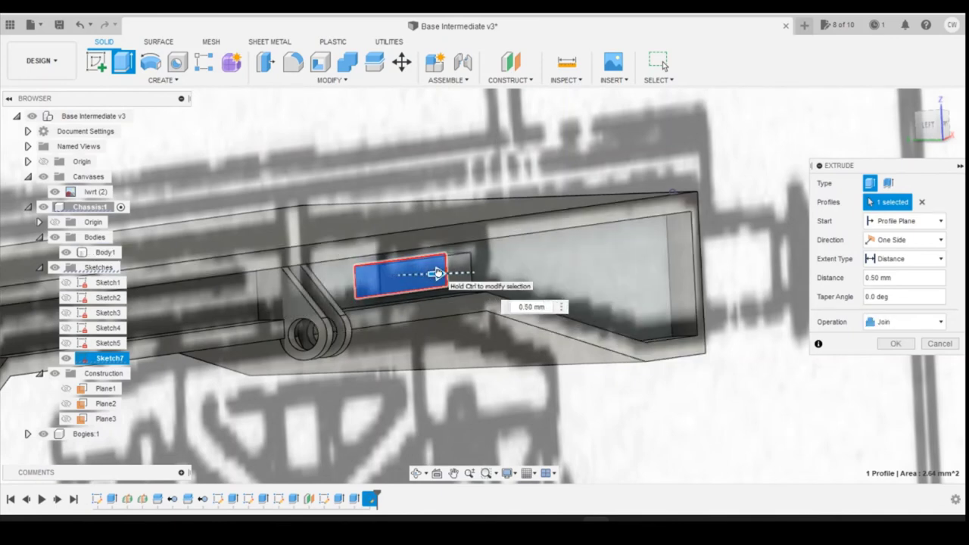
- Compare the extrusion's depth with the plate in 546.JPG and with the chassis edge in left view
mouse_move(568, 530)
click(754, 475)
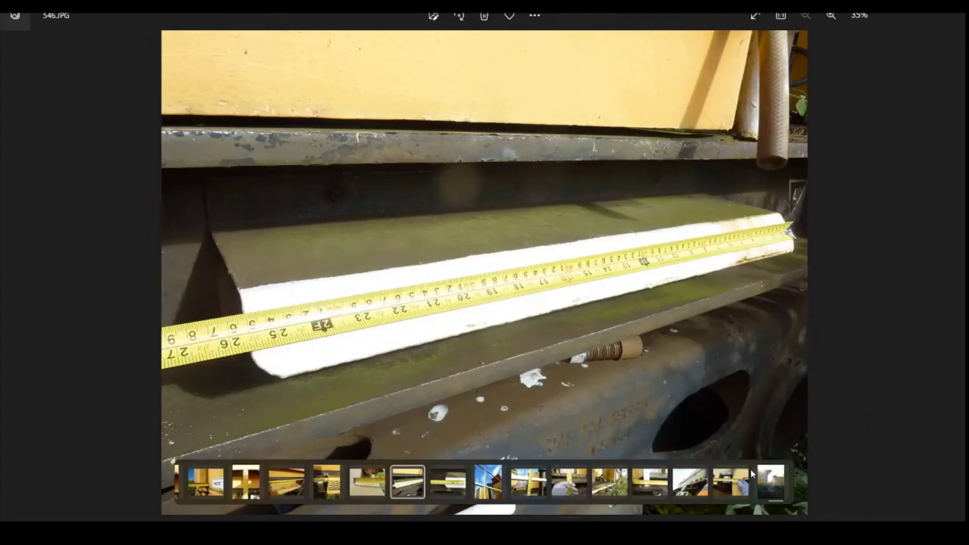
mouse_move(595, 530)
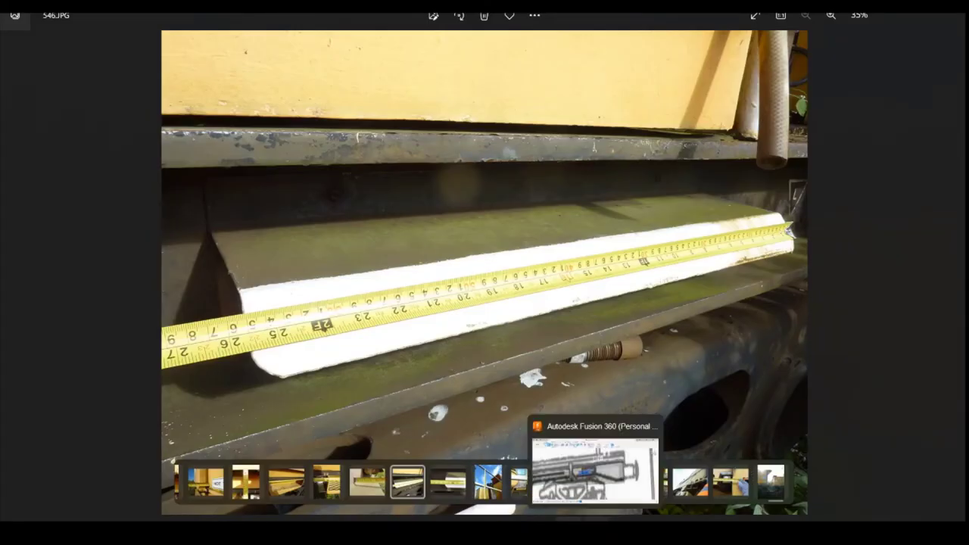
click(595, 473)
click(935, 130)
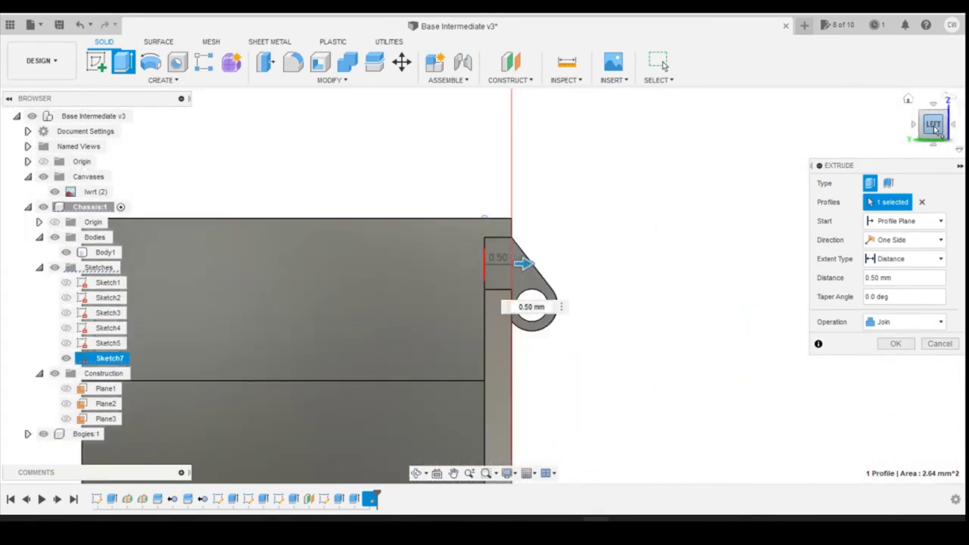
mouse_move(935, 130)
mouse_down()
mouse_move(919, 135)
mouse_move(934, 130)
mouse_up()
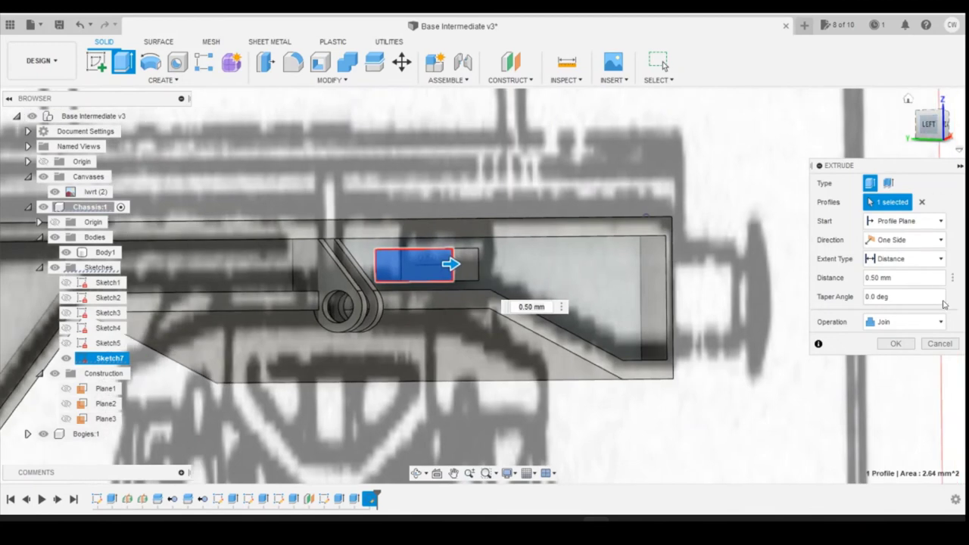
- Set the plate extrusion to create a new body and complete it
click(903, 322)
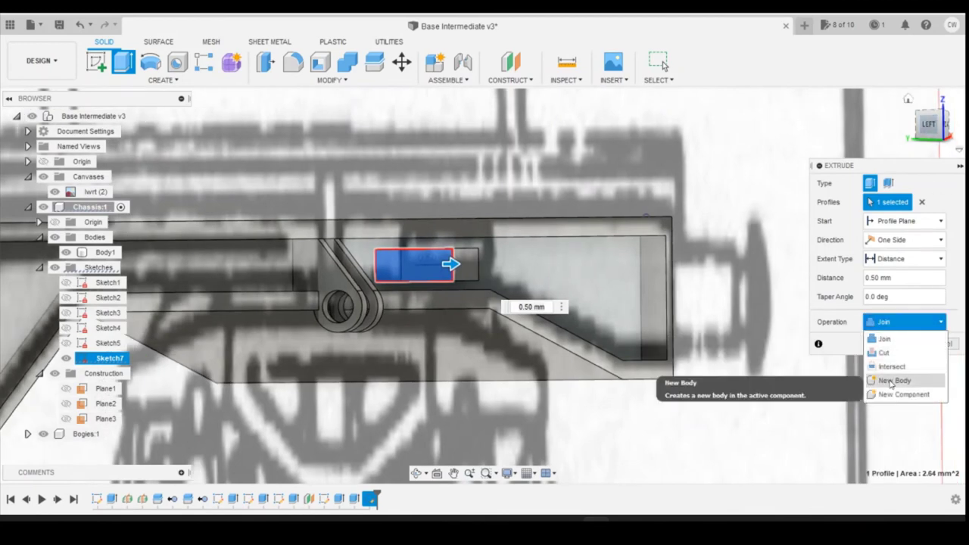
click(895, 380)
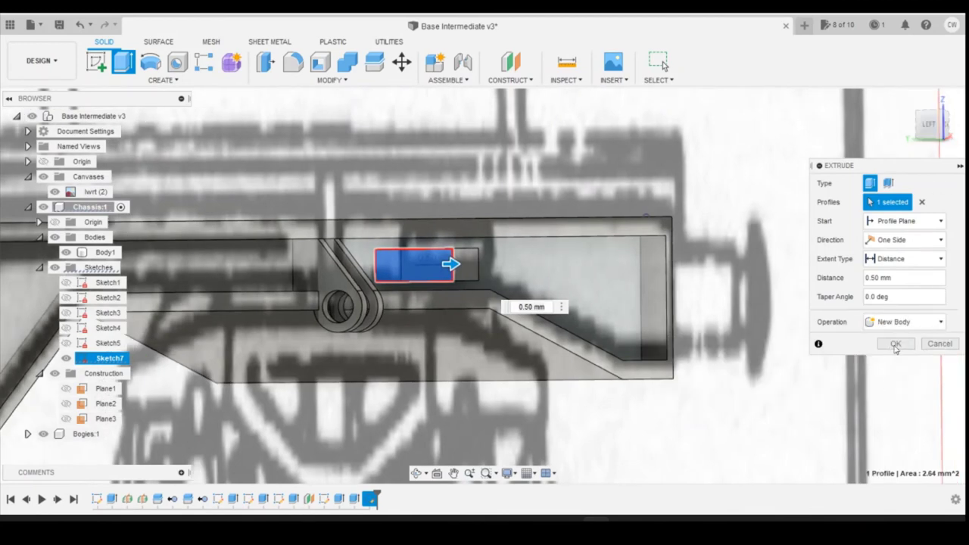
click(896, 346)
scroll(438, 272, up, 3)
scroll(451, 274, down, 2)
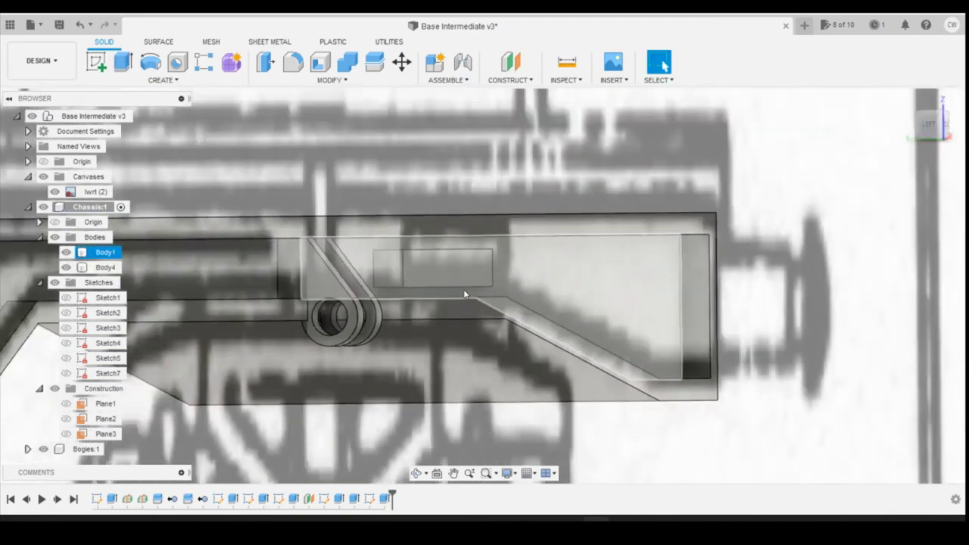
- Start a sliced sketch on the plate's end face and draw a sloped line about 0.59 mm long from its lower outer corner to the upper edge
click(99, 57)
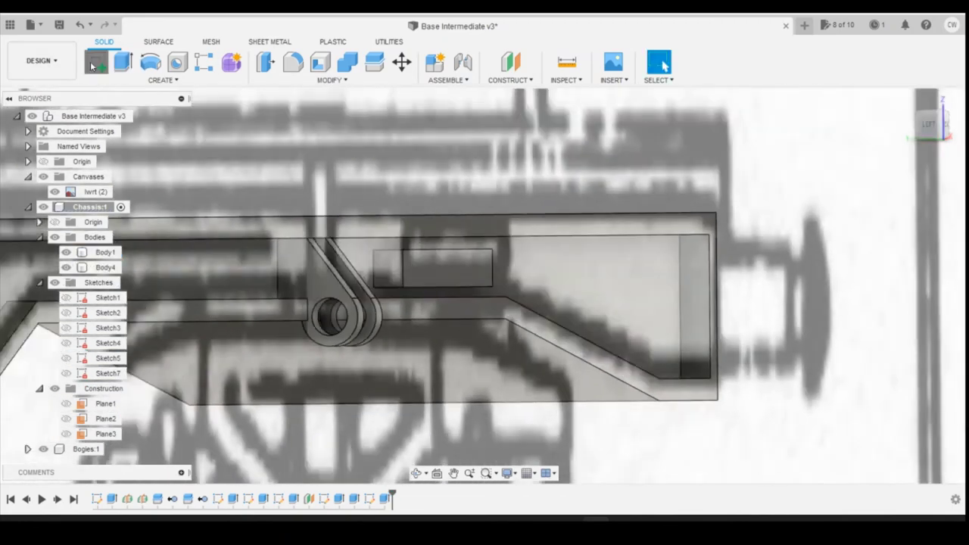
click(390, 272)
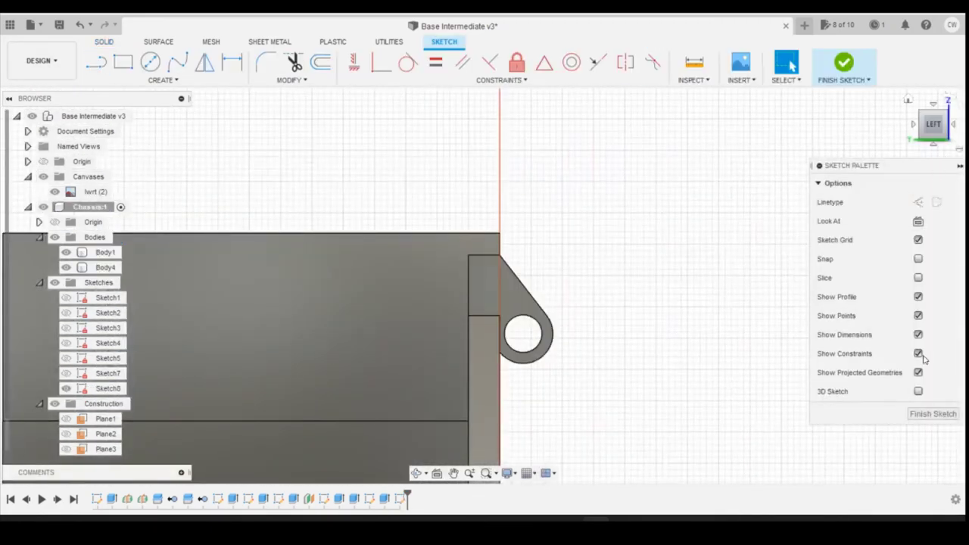
click(917, 278)
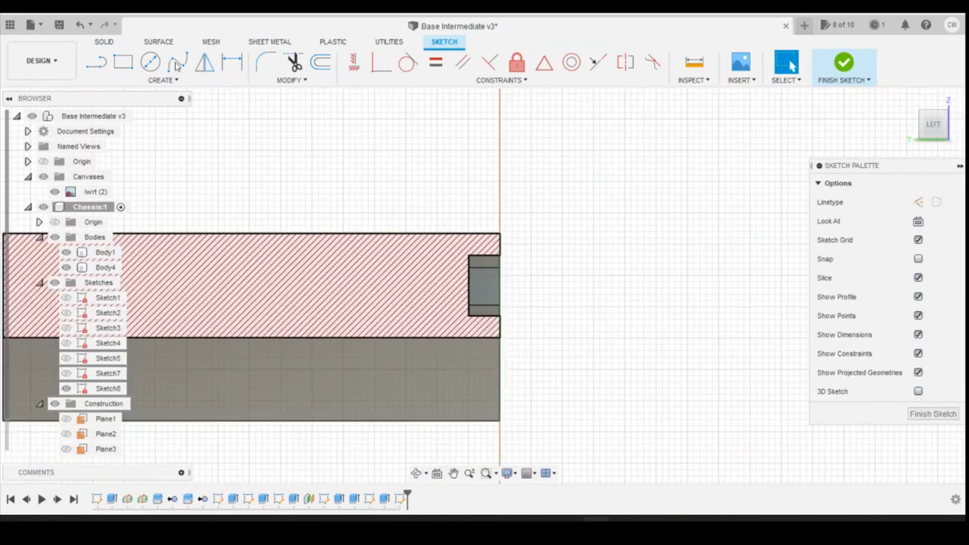
click(95, 62)
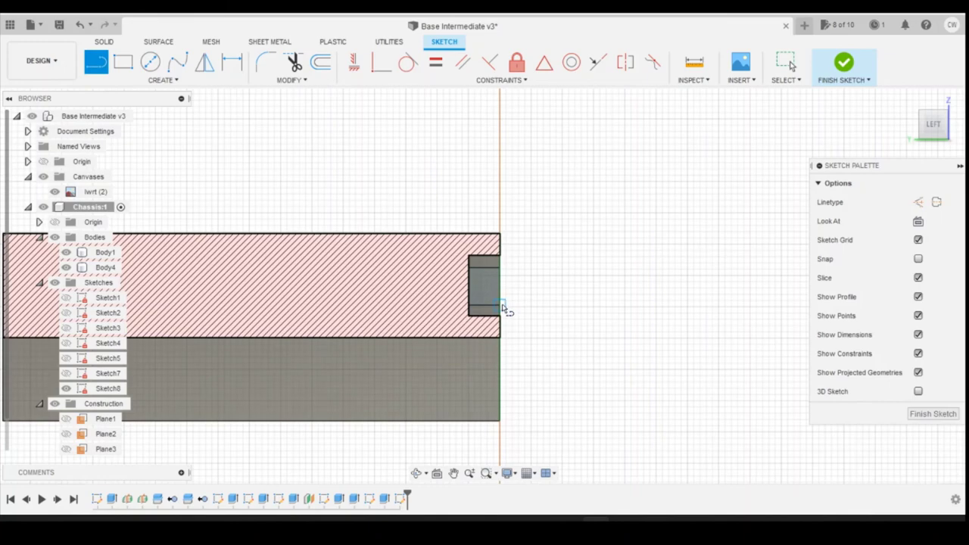
click(500, 305)
scroll(494, 272, up, 3)
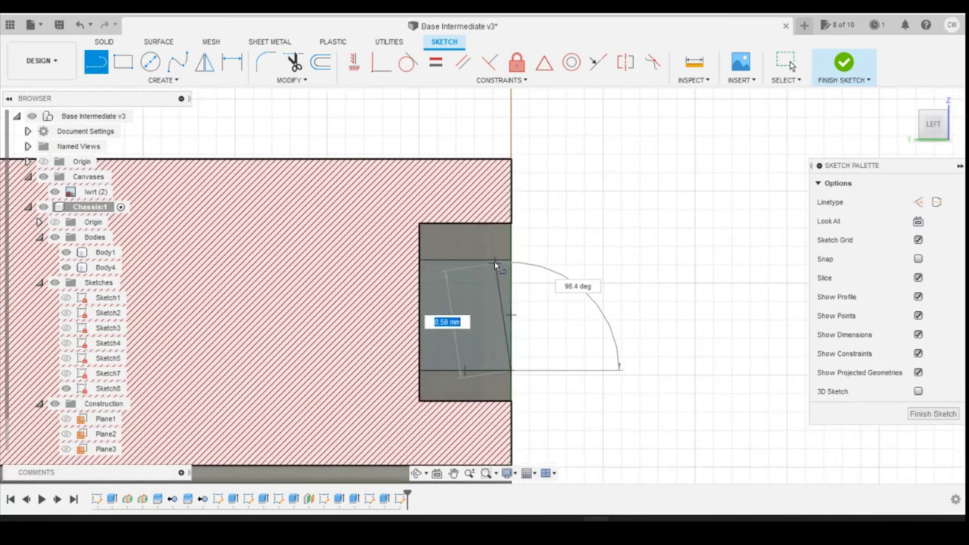
click(511, 371)
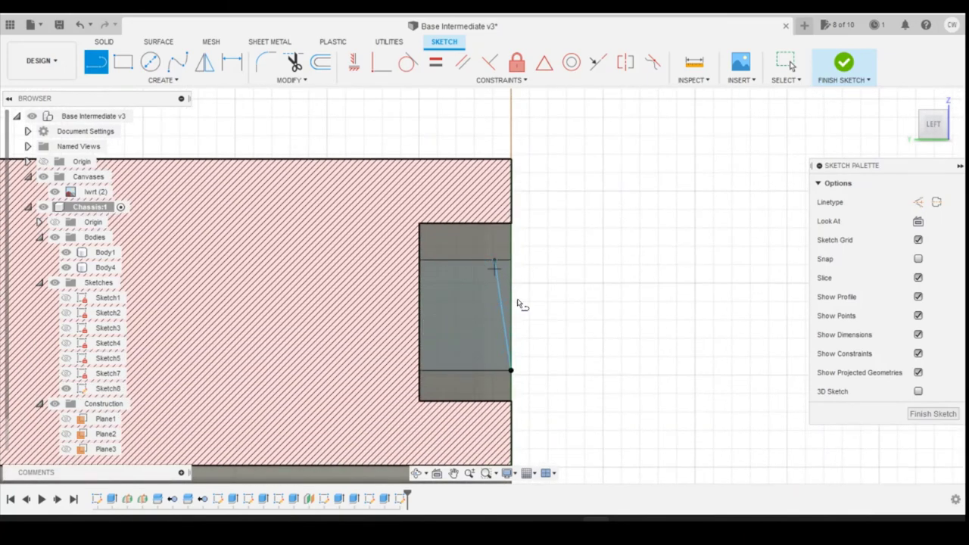
- Dimension the horizontal offset between the sloped line's upper endpoint and the plate's upper outer corner
key(d)
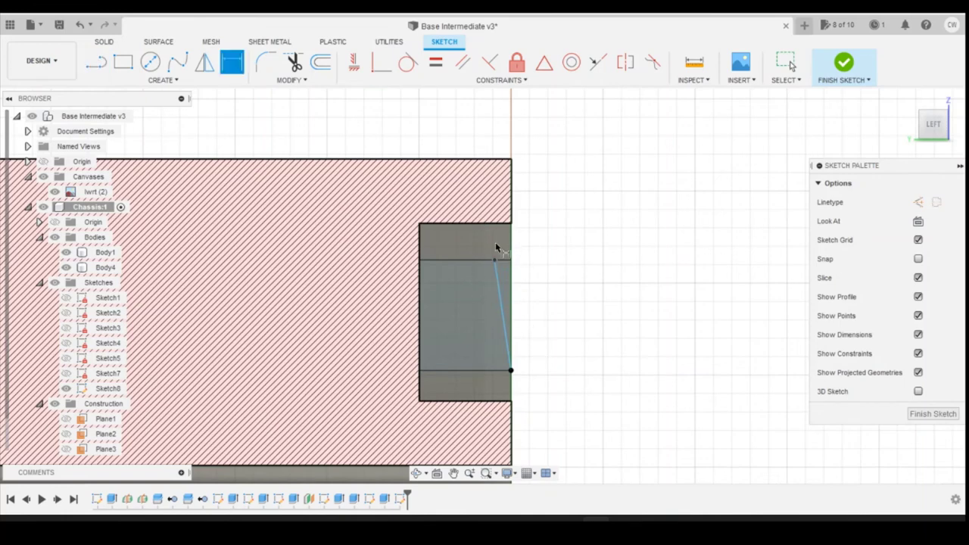
click(494, 260)
click(511, 259)
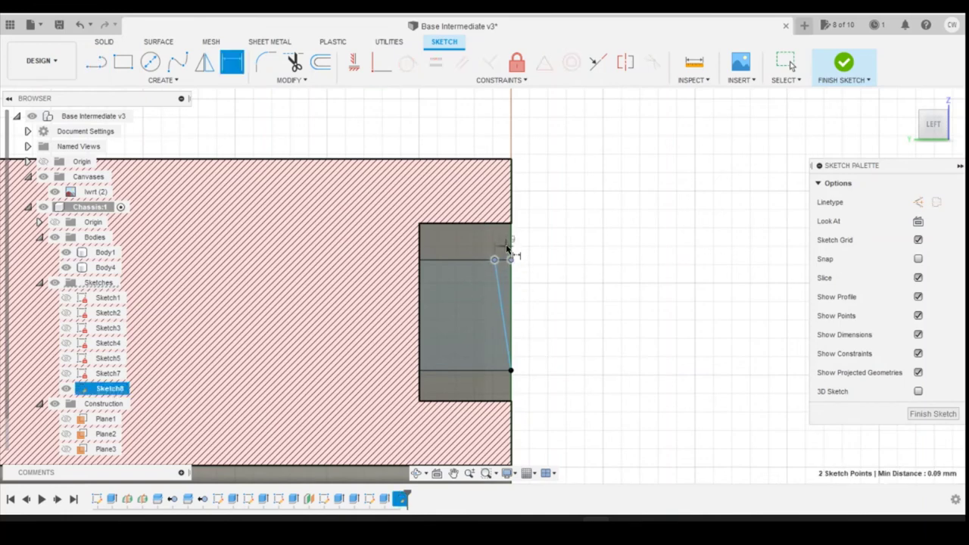
click(507, 248)
text(0)
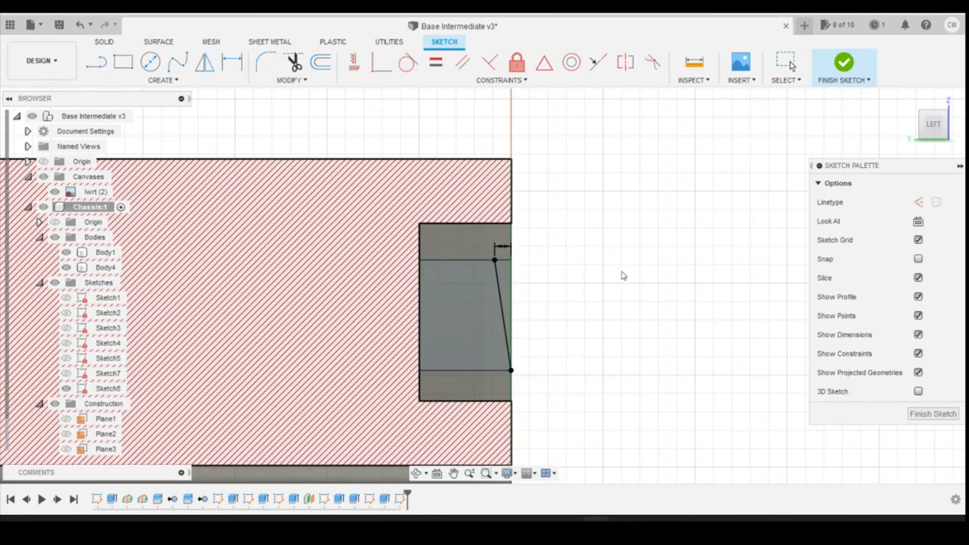
key(Escape)
- Cut the narrow triangular profile along the plate with an extrusion distance of -4.39 mm
click(506, 277)
right_click(507, 276)
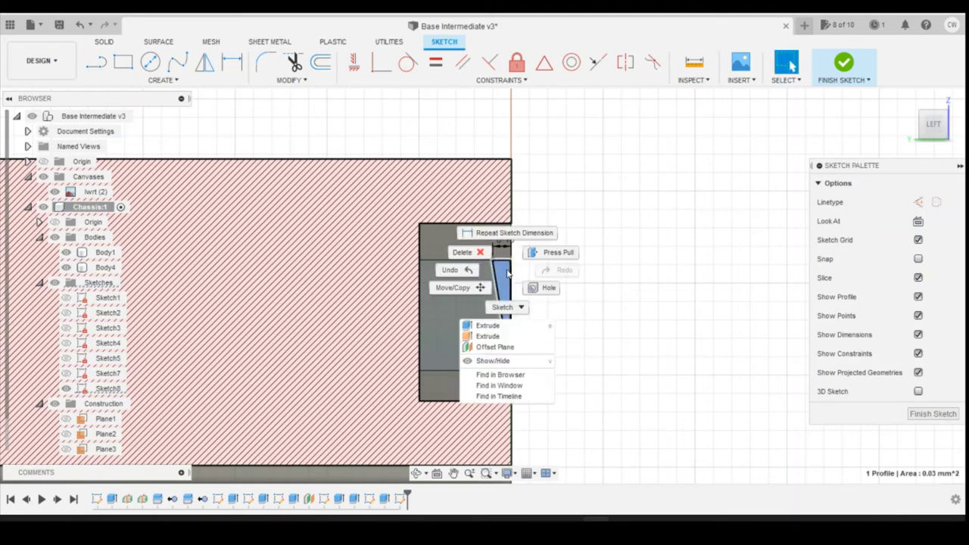
click(487, 325)
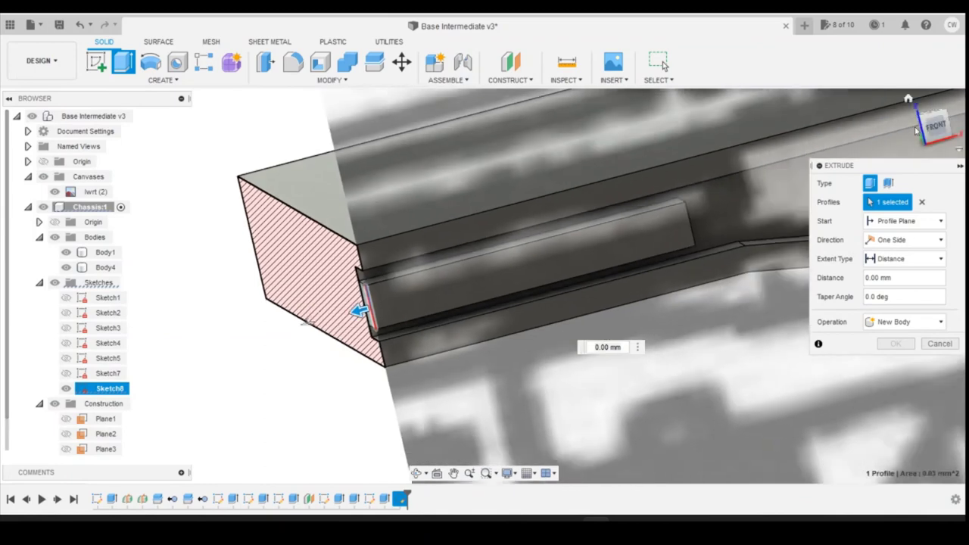
drag(929, 131, 798, 199)
click(668, 234)
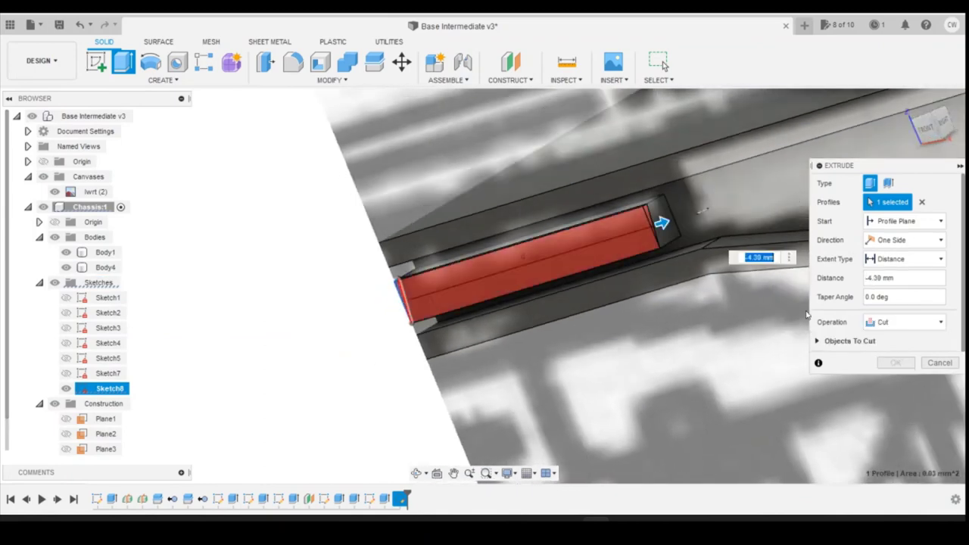
click(896, 363)
- Inspect the plate's far end and edit the wedge cut so that it removes the leftover sliver there
click(691, 252)
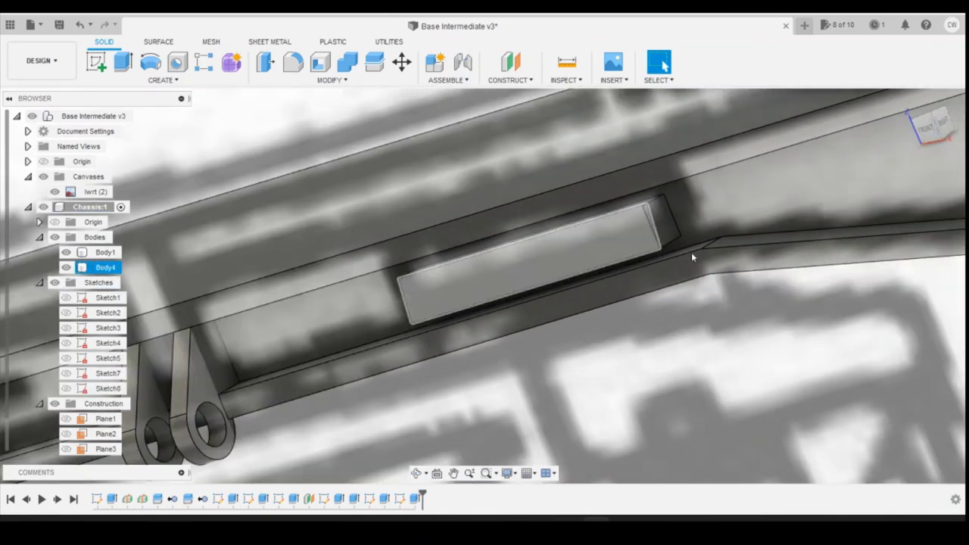
scroll(646, 233, up, 2)
scroll(646, 233, up, 2)
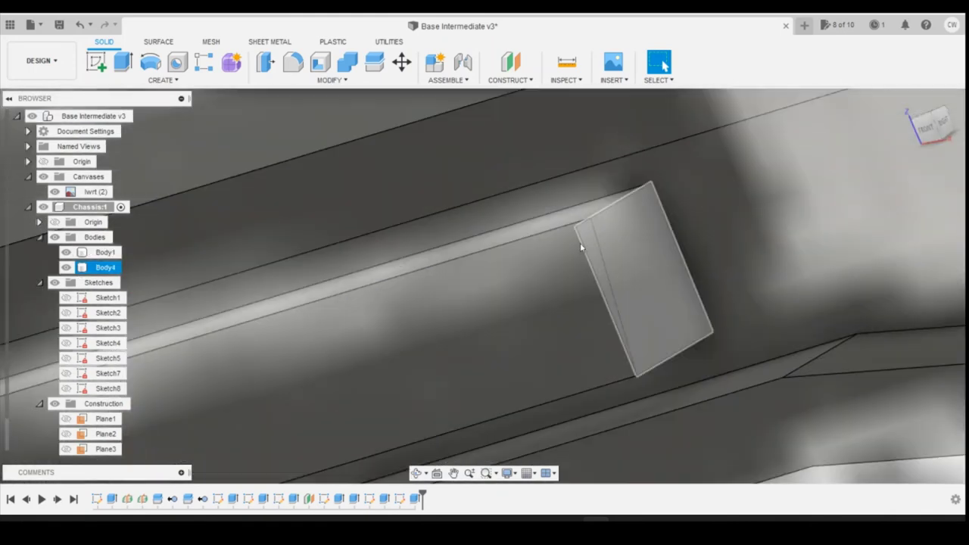
key(Escape)
right_click(418, 499)
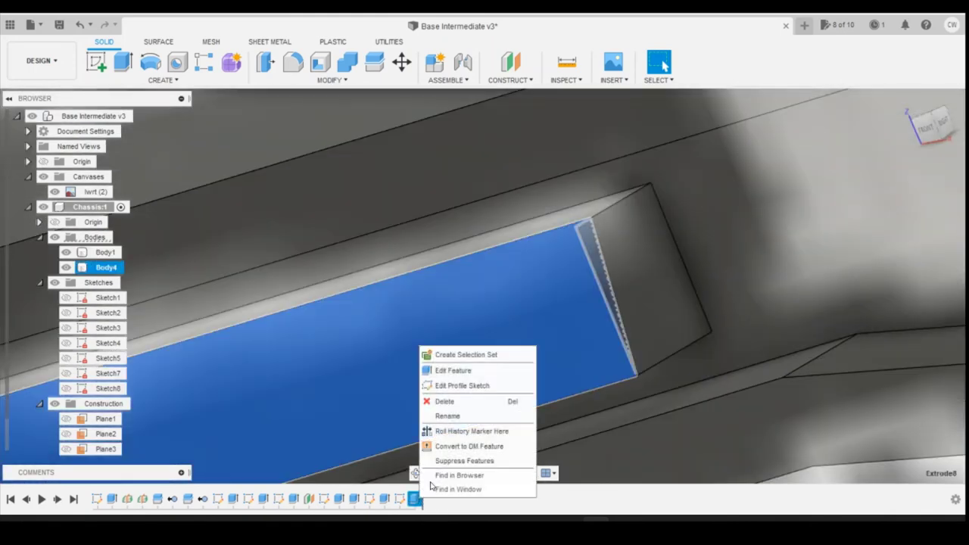
click(475, 371)
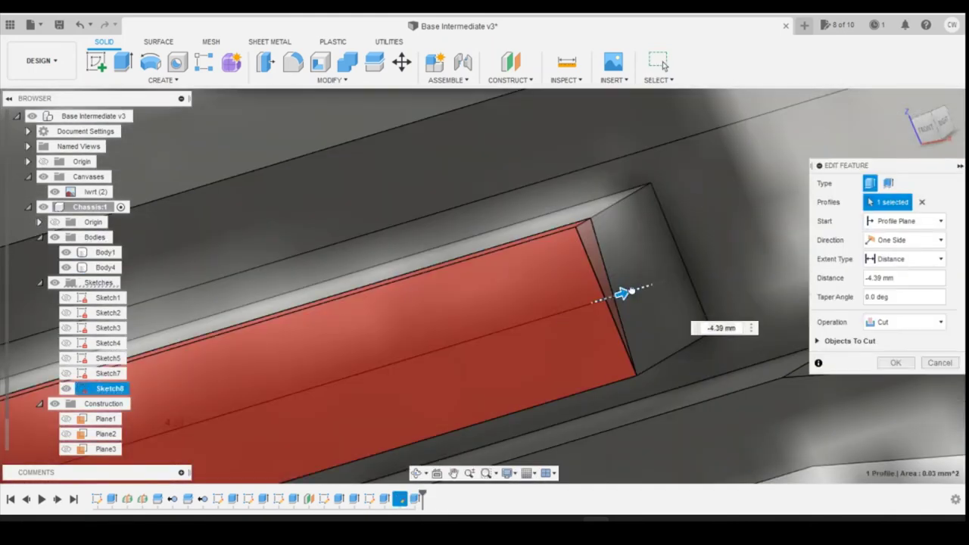
click(894, 363)
scroll(580, 291, down, 8)
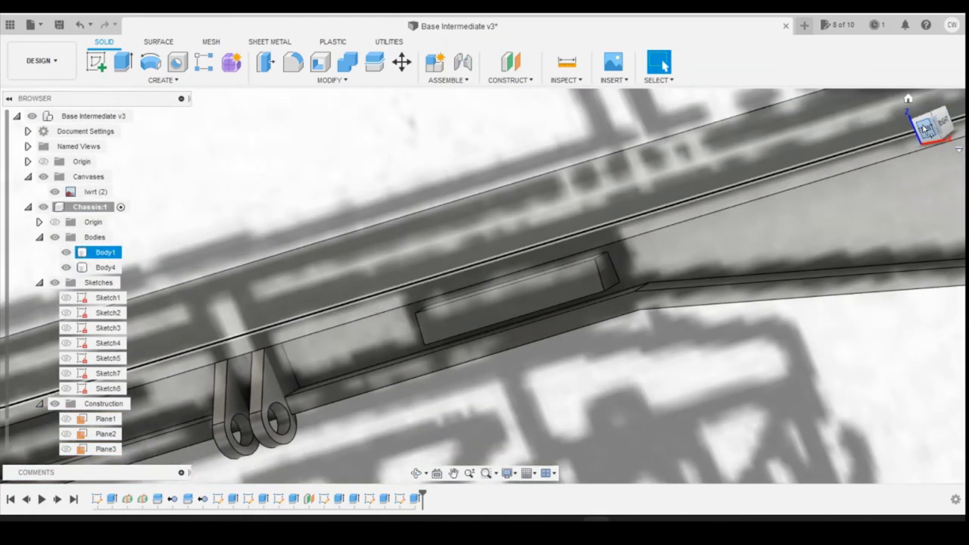
- Compare the tapered plate with the drawing in front view and copy the plate body
click(924, 129)
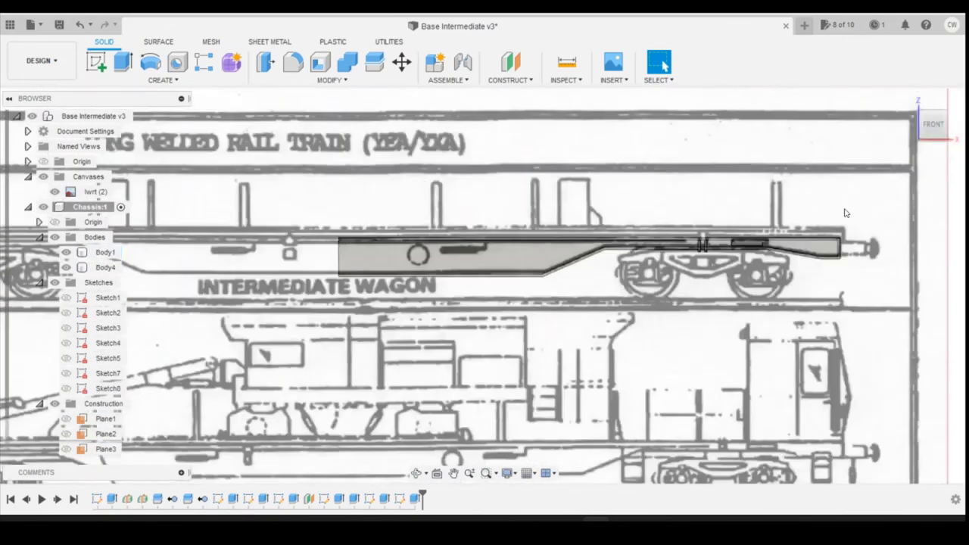
click(759, 253)
click(760, 252)
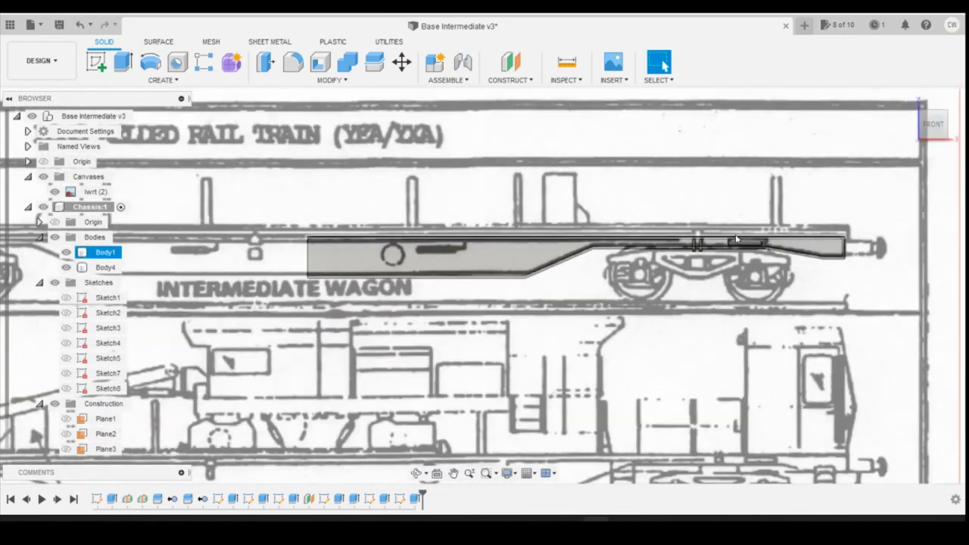
scroll(754, 248, up, 1)
scroll(734, 249, up, 3)
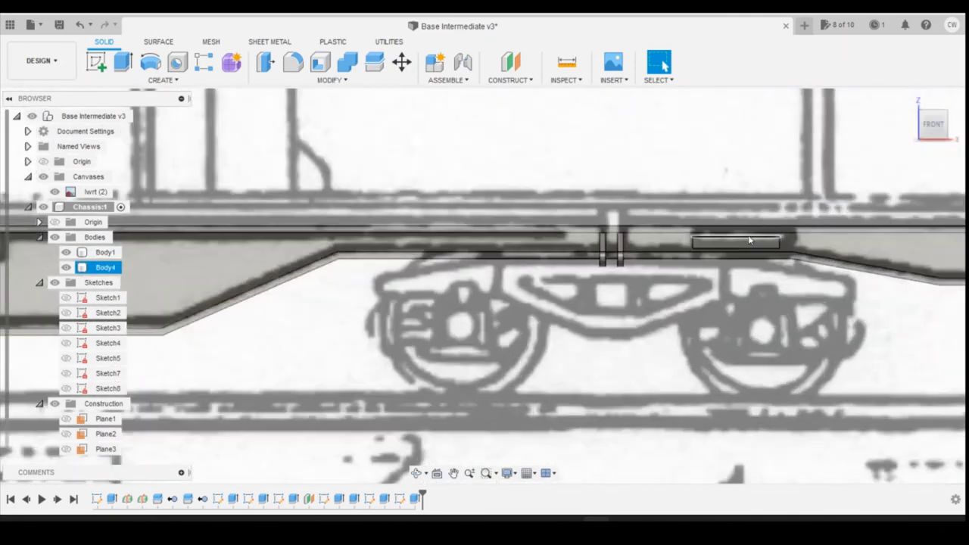
key(Escape)
click(103, 267)
right_click(103, 267)
click(144, 145)
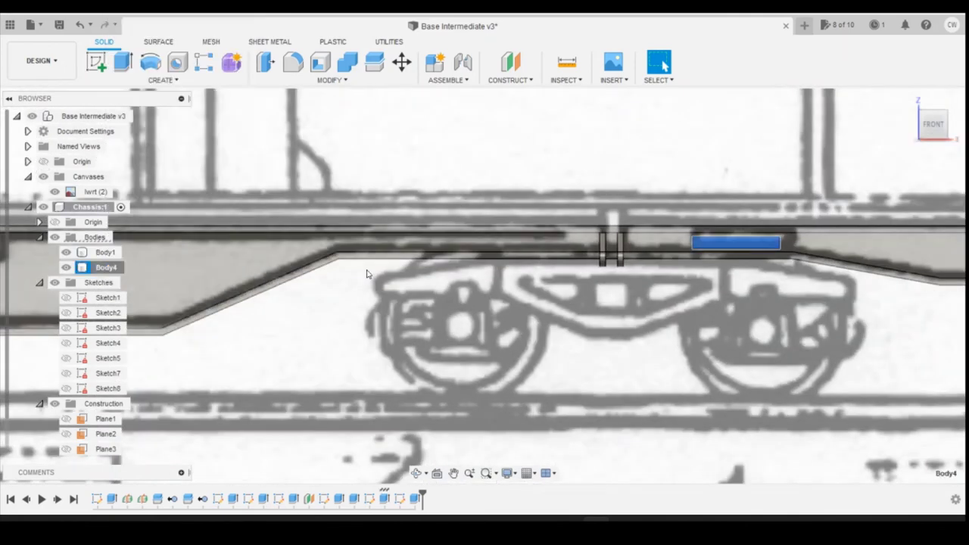
- Paste a duplicate of the tapered plate body into the chassis
scroll(462, 302, down, 4)
click(462, 301)
right_click(463, 302)
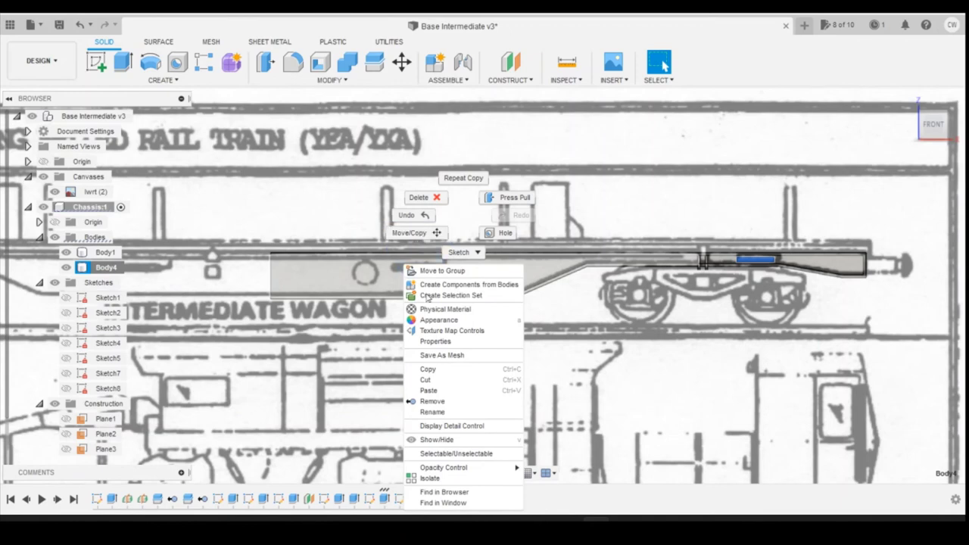
click(430, 391)
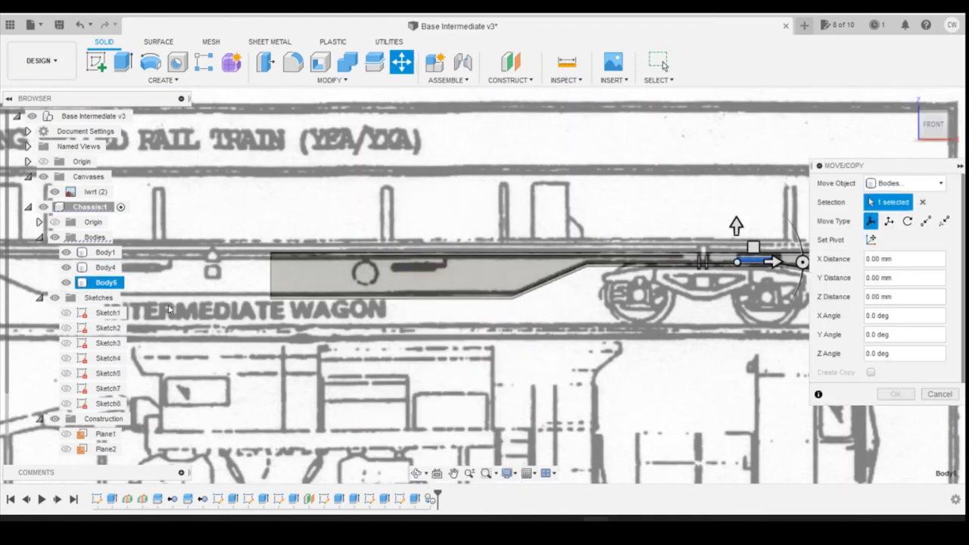
- Try moving the pasted plate -40 mm and a further -0.5 mm along X, and undo these moves
scroll(619, 251, up, 1)
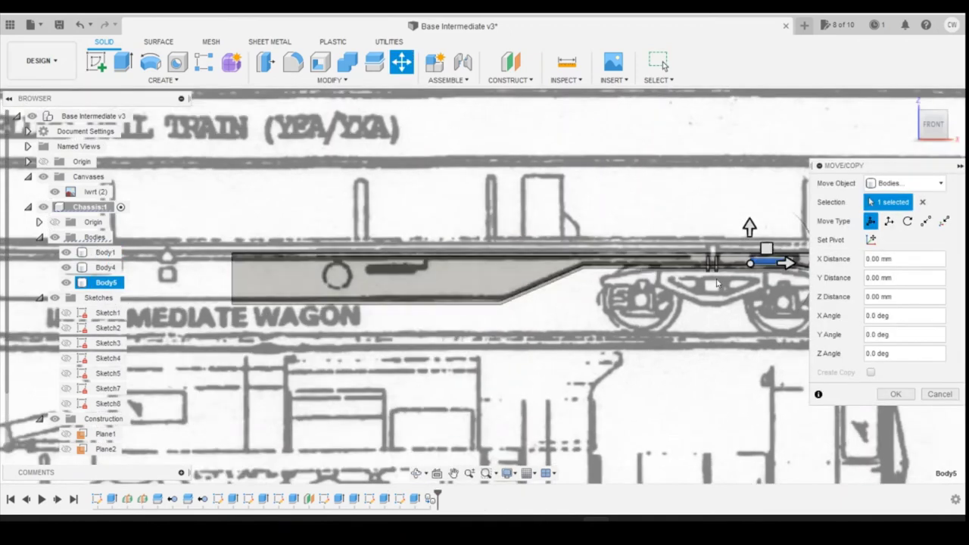
drag(784, 262, 409, 264)
scroll(409, 270, up, 3)
scroll(408, 269, up, 1)
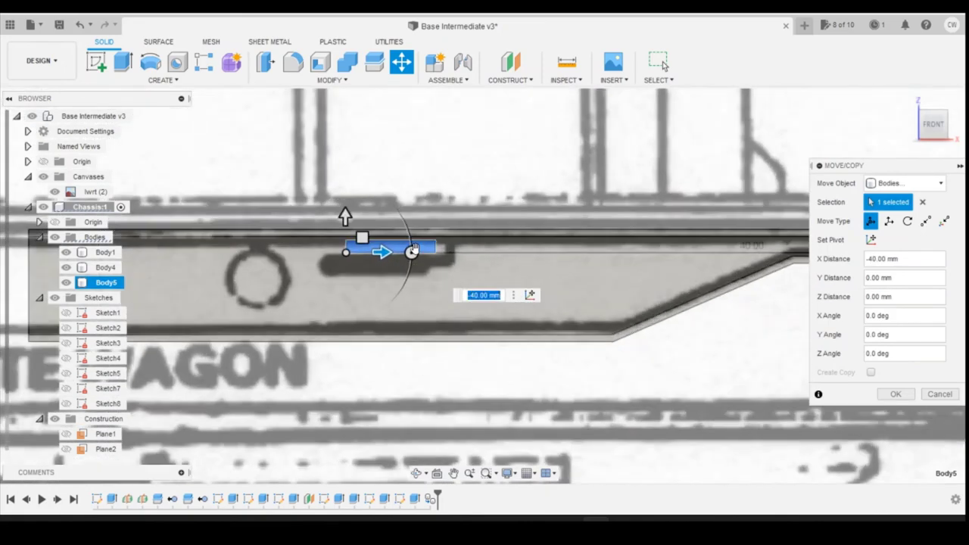
click(411, 253)
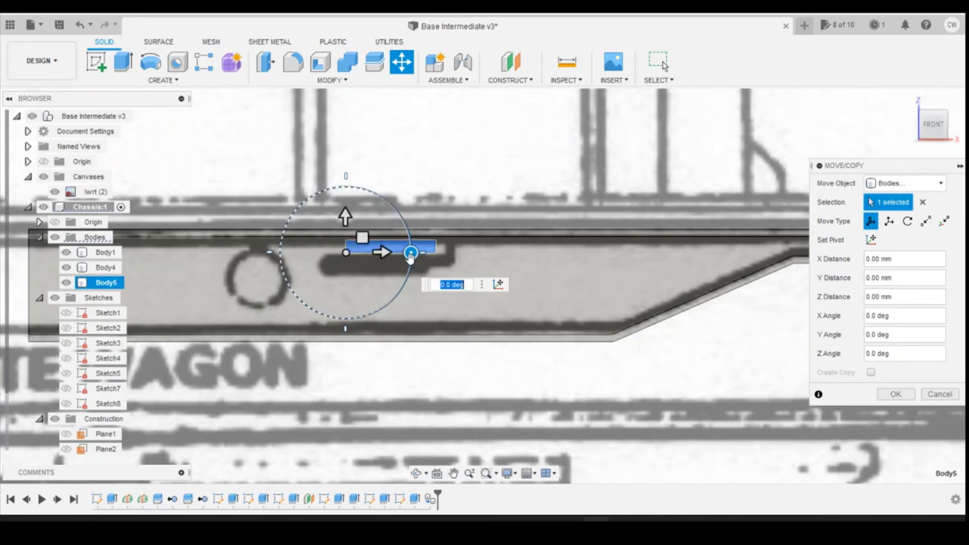
drag(387, 252, 375, 252)
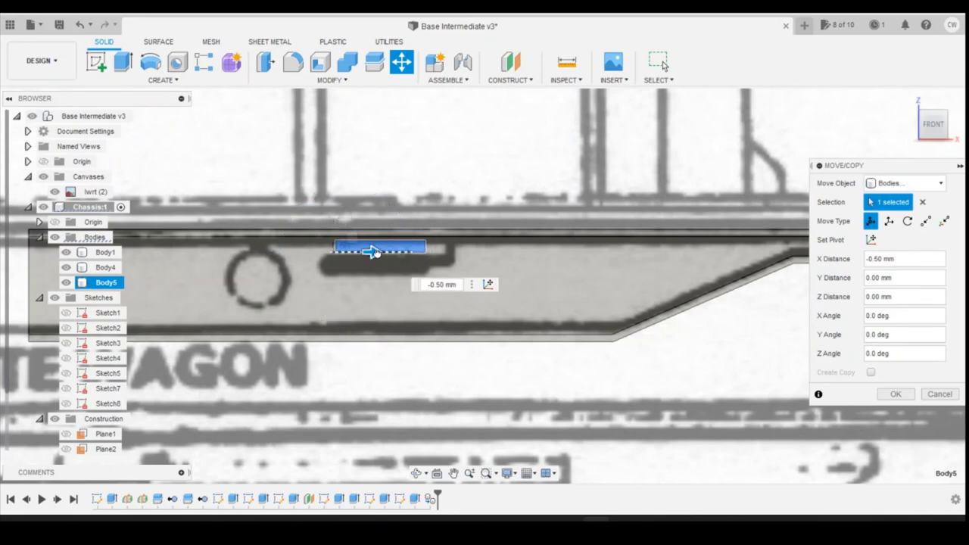
key(ctrl+z)
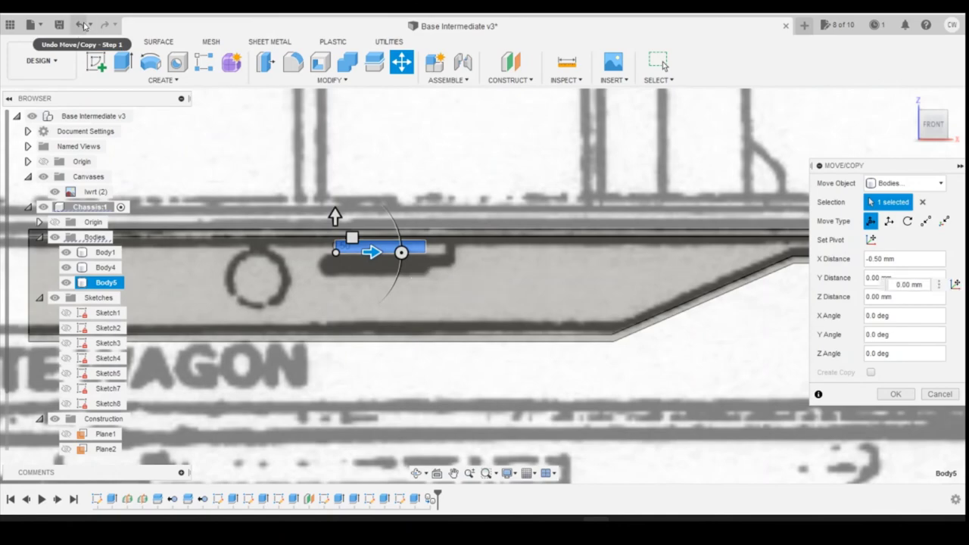
- Move the pasted plate -41 mm along X to the dark bar beside the circle in the drawing
scroll(757, 228, down, 5)
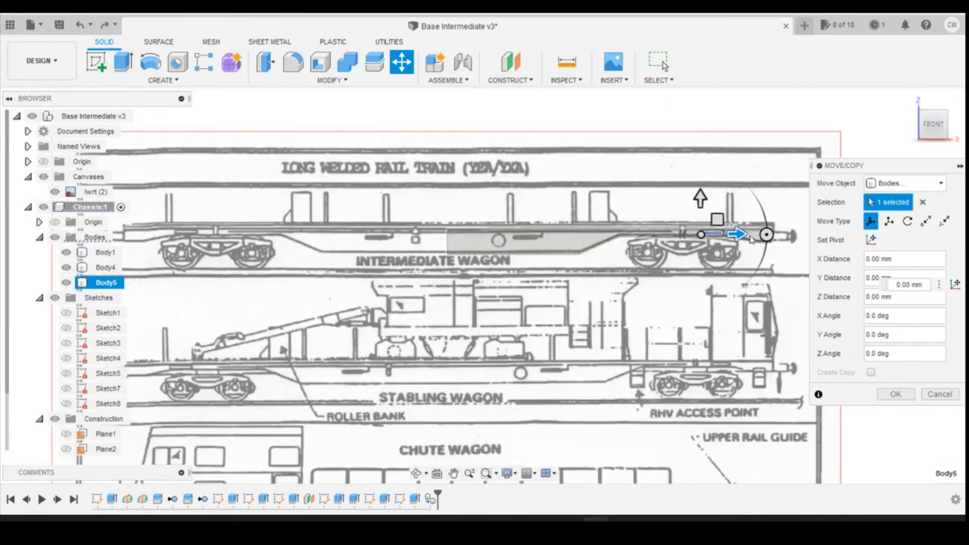
scroll(750, 238, up, 3)
drag(689, 233, 367, 249)
scroll(367, 249, up, 4)
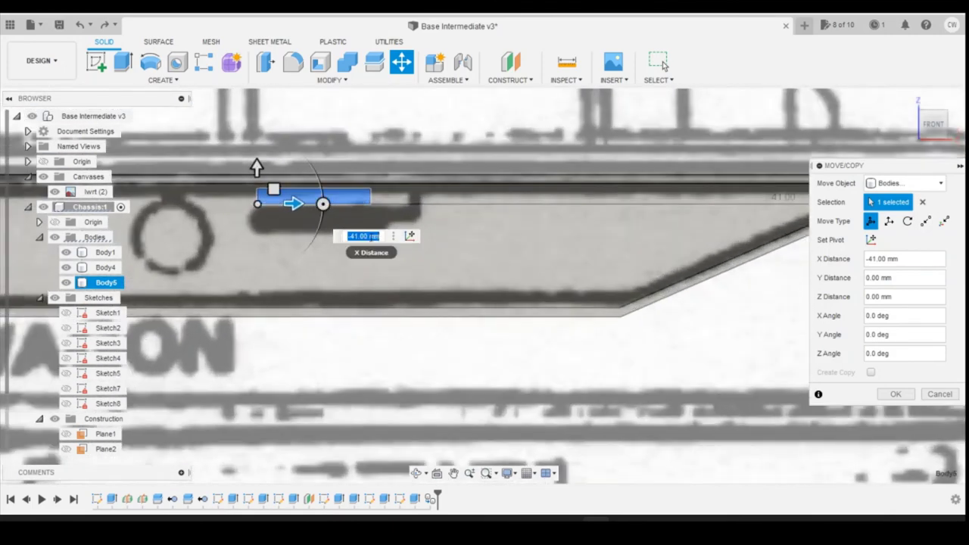
- Lower the pasted plate with a Z distance of -0.8 mm over the drawn bar and complete the move
drag(257, 167, 259, 193)
scroll(259, 193, up, 5)
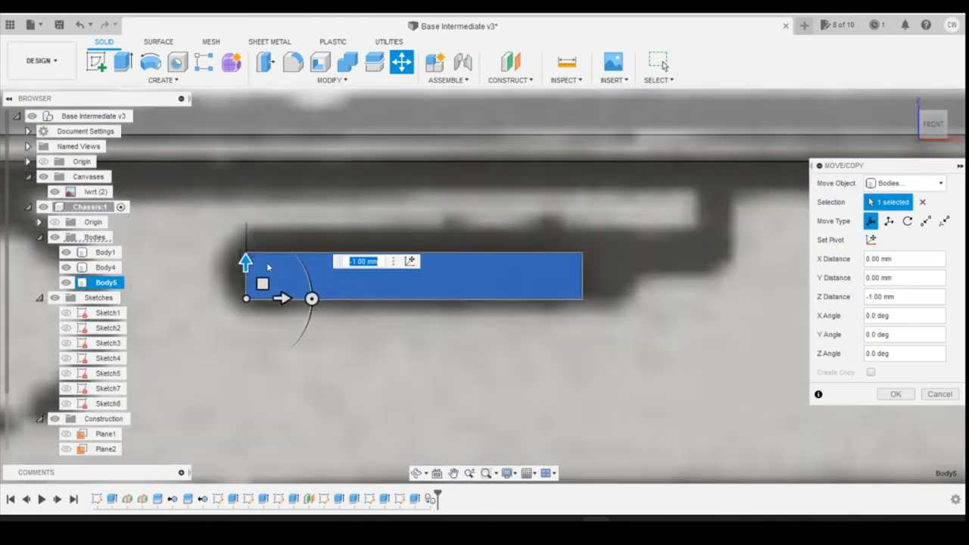
drag(245, 262, 250, 246)
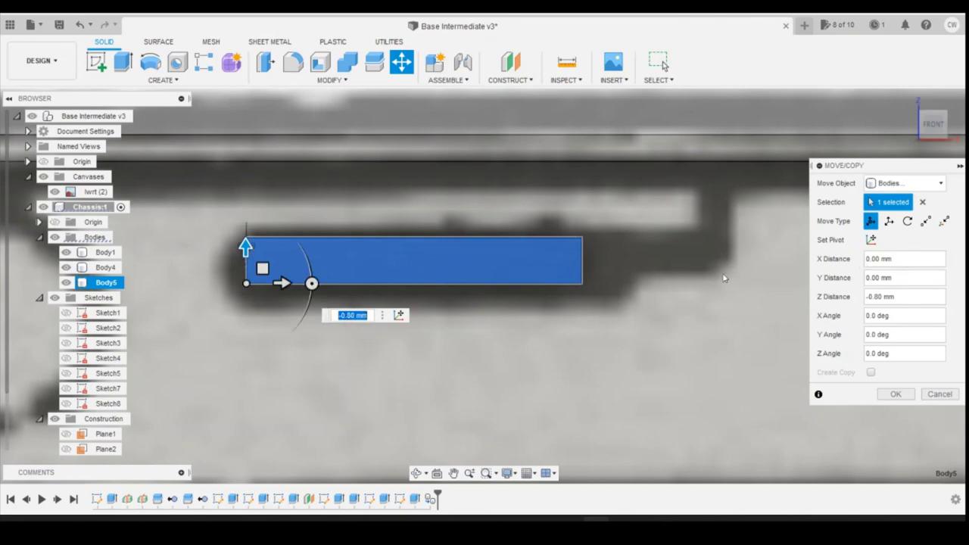
scroll(439, 253, down, 5)
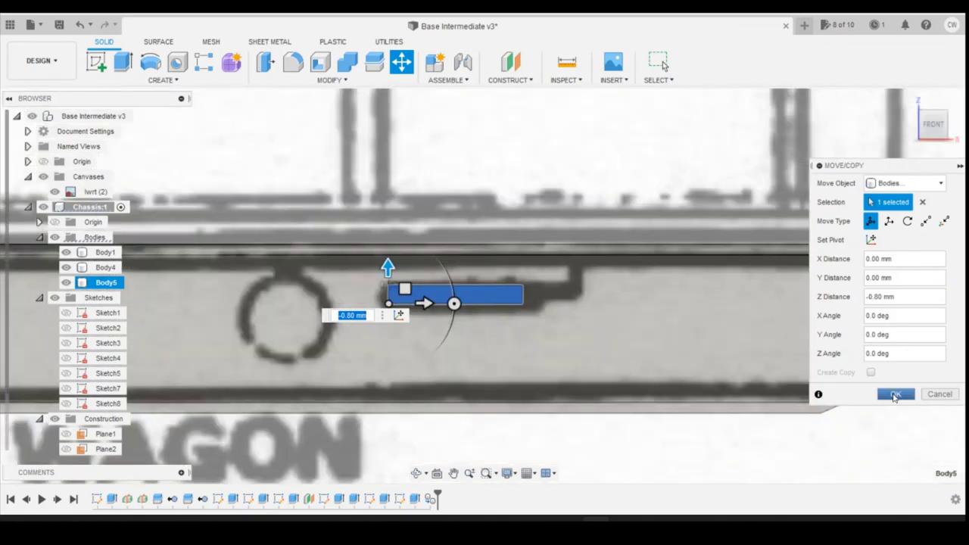
click(895, 395)
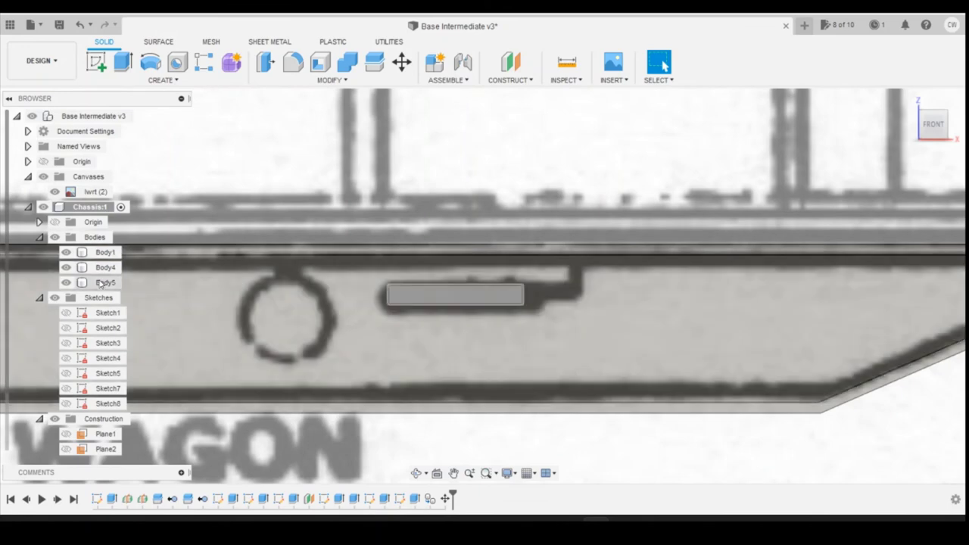
- Combine both plate bodies with the main chassis body using the Join operation
click(356, 67)
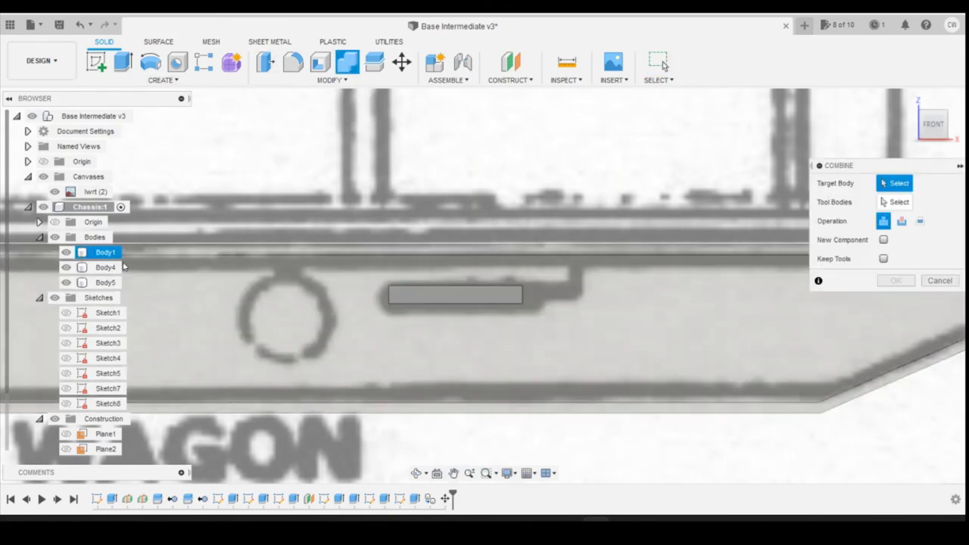
click(109, 254)
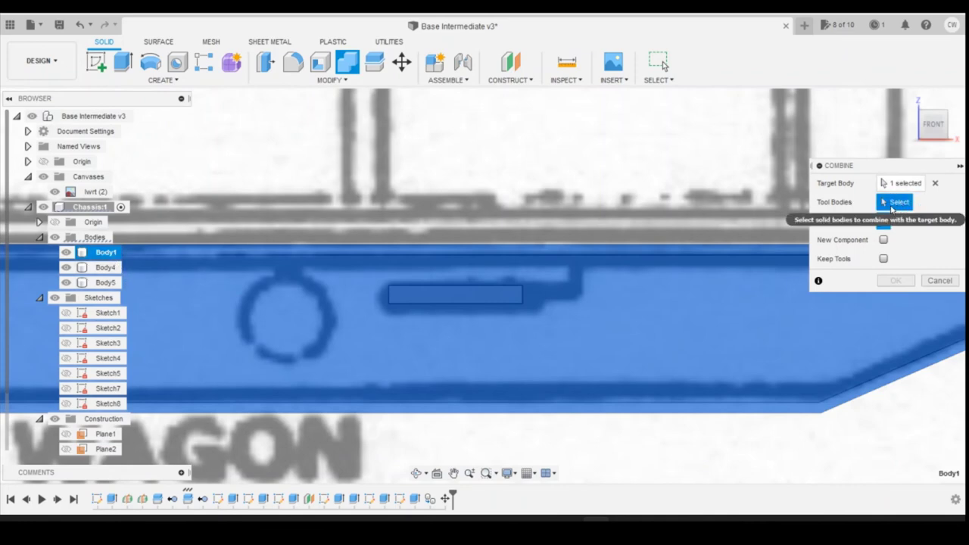
click(106, 267)
click(106, 283)
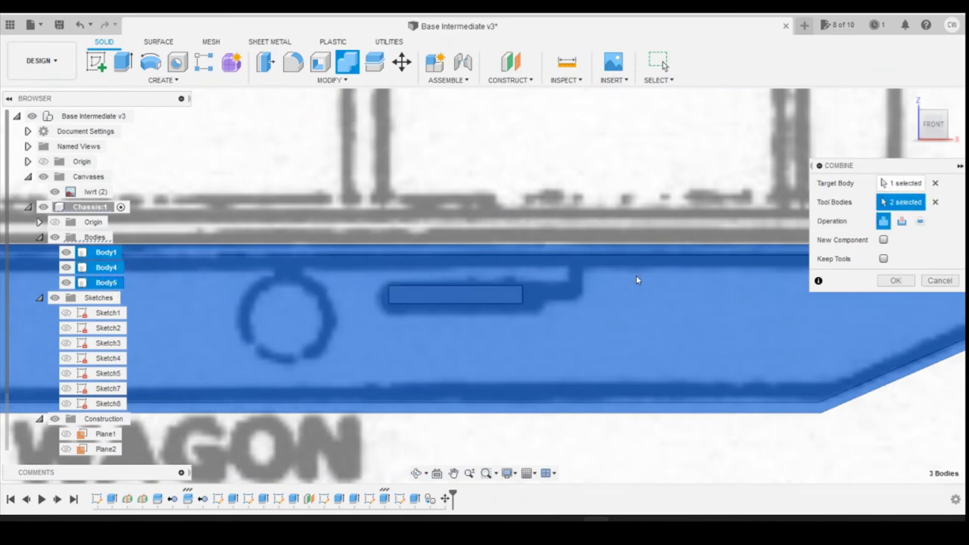
click(900, 281)
- Hide the lwrt (2) canvas and view the joined chassis at an angle
scroll(249, 270, down, 5)
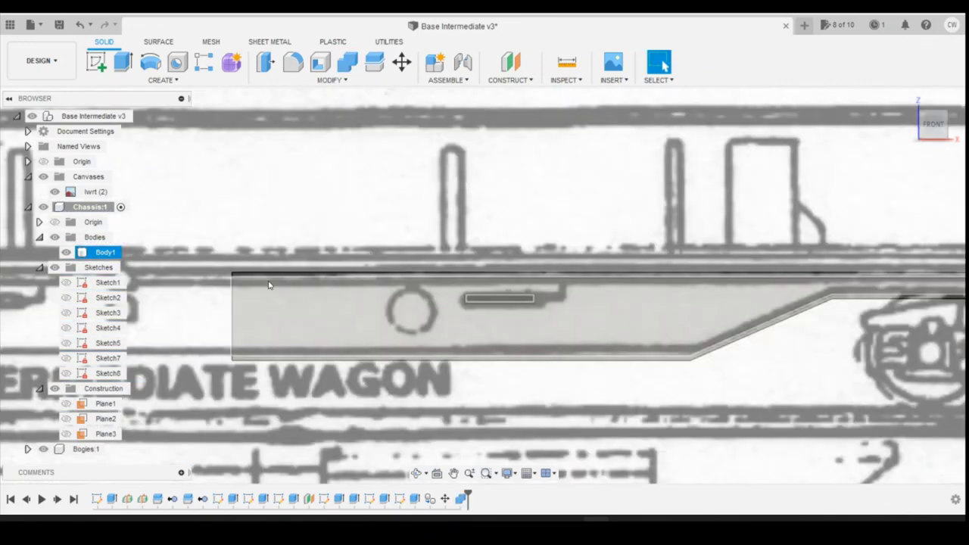
scroll(541, 299, down, 2)
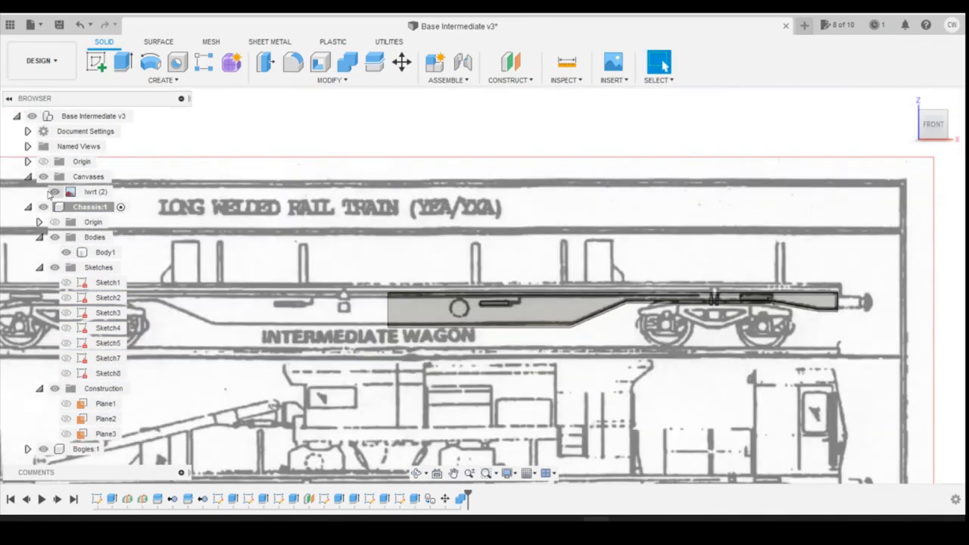
click(53, 191)
drag(933, 126, 893, 127)
scroll(553, 340, up, 2)
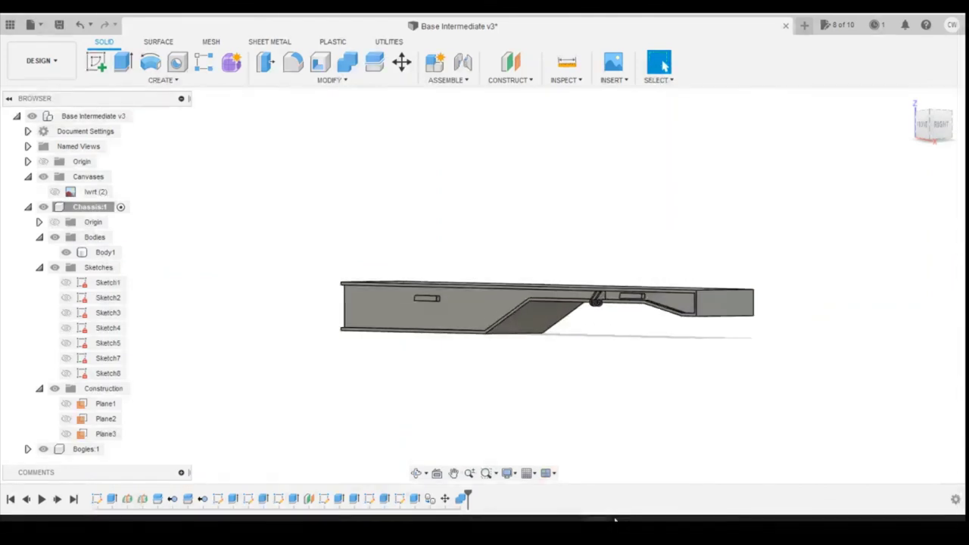